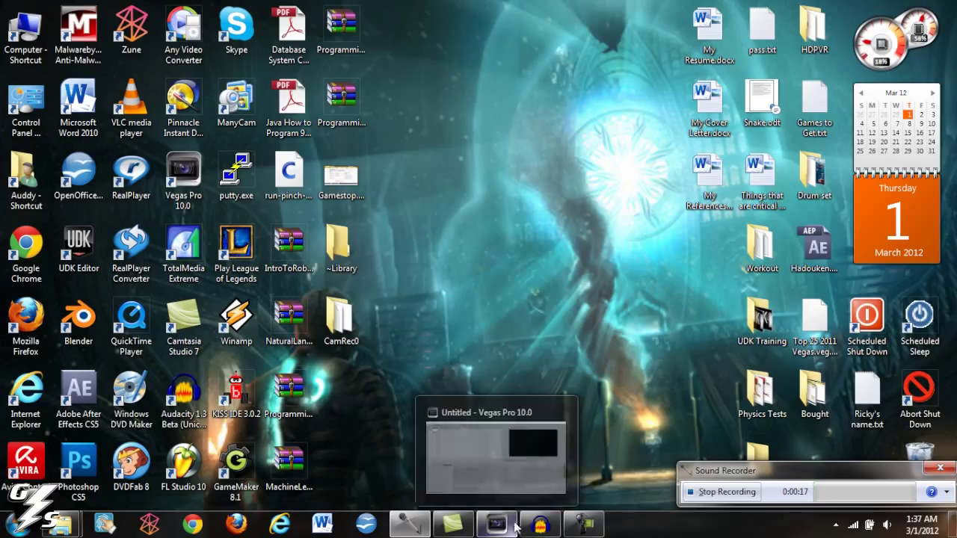
- Switch to Audacity and import HDV_0135.MP4 from the 2-26-12 folder as a new audio track
left_click(540, 525)
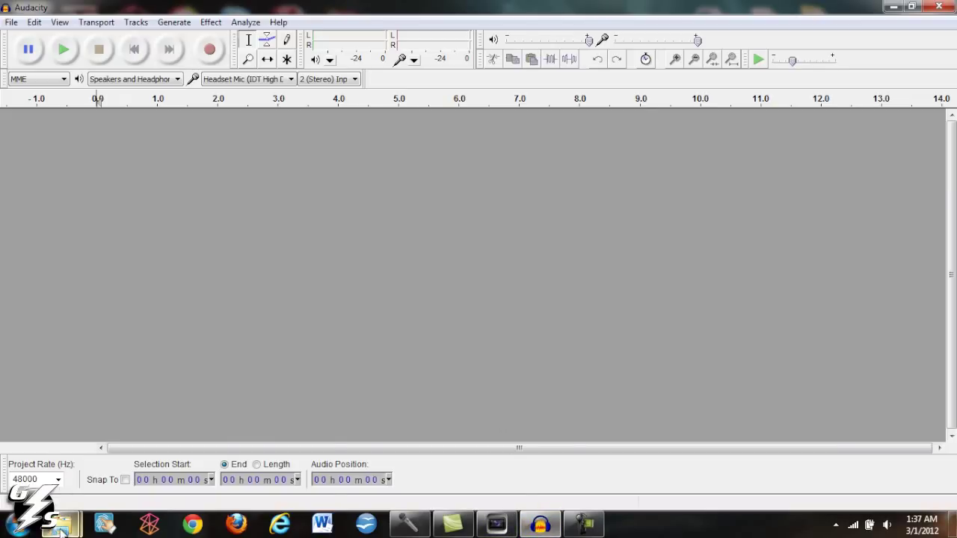
mouse_move(63, 525)
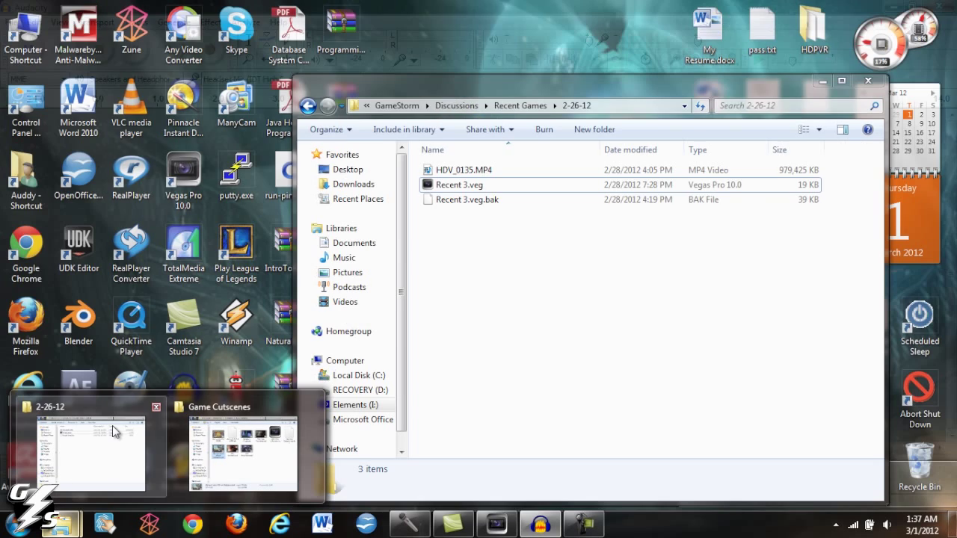
left_click(114, 432)
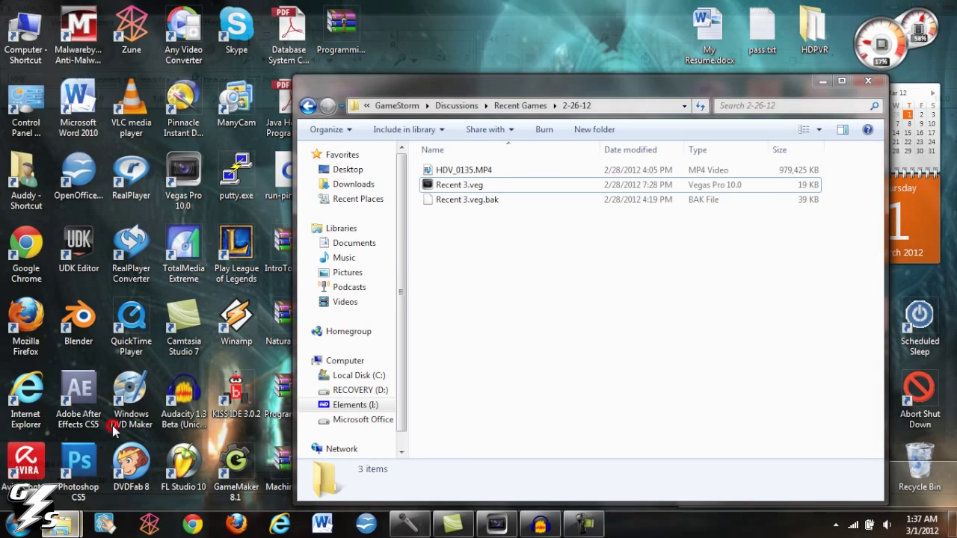
left_click_drag(468, 171, 223, 191)
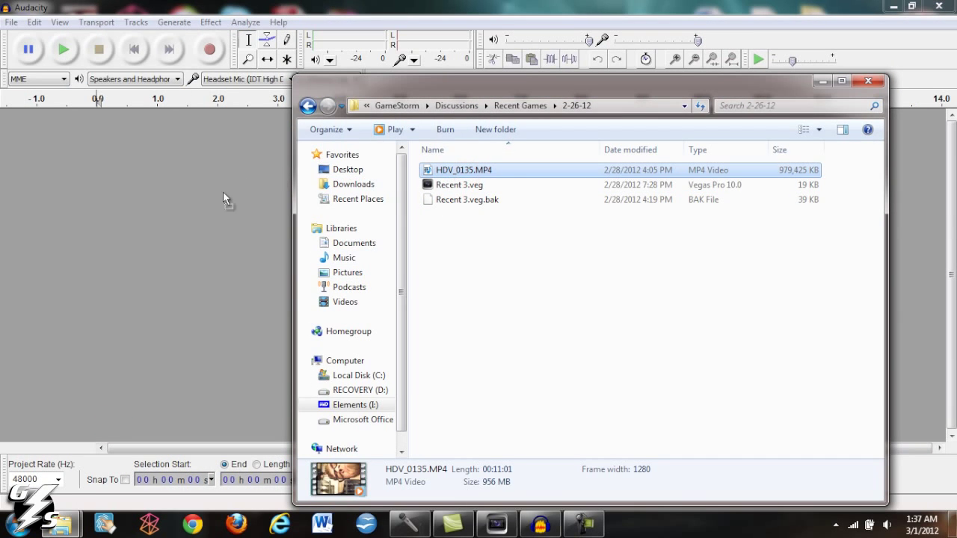
left_click(193, 232)
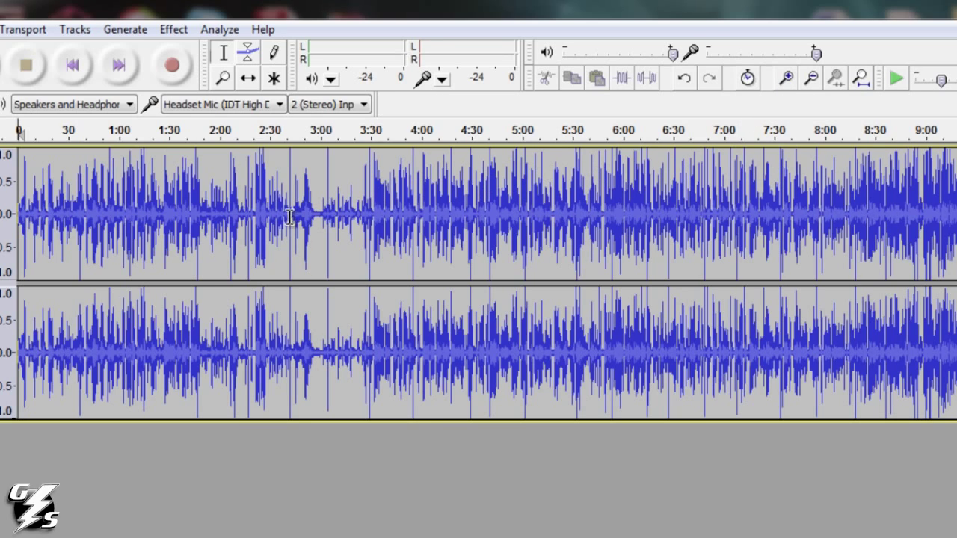
- Locate the quiet passage just before 3:00 and play it from about 2:57.5 to hear the background noise
left_click(785, 79)
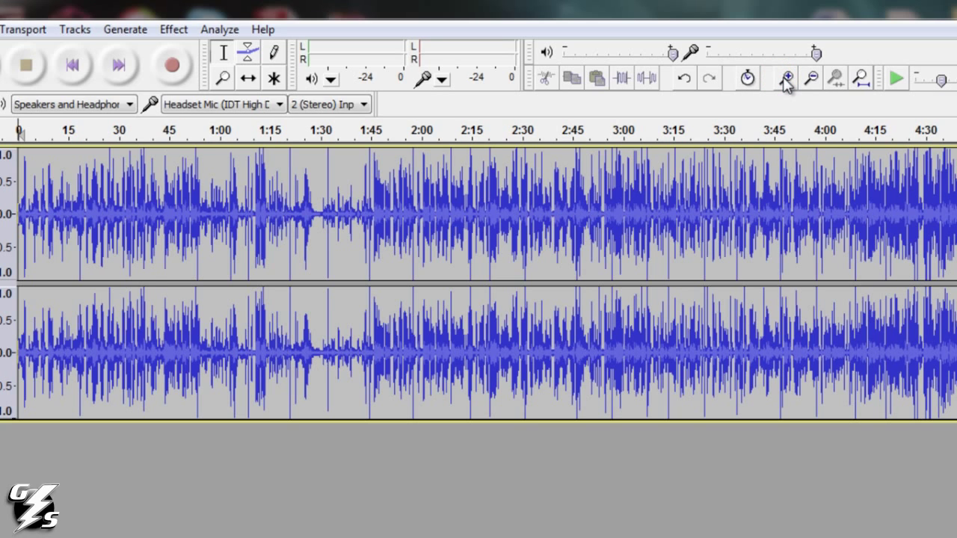
left_click(786, 79)
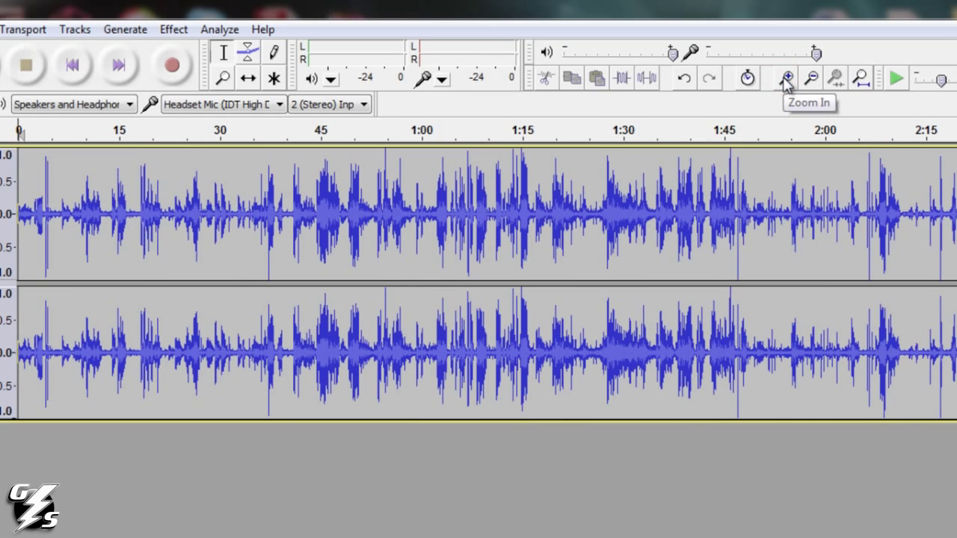
left_click(786, 79)
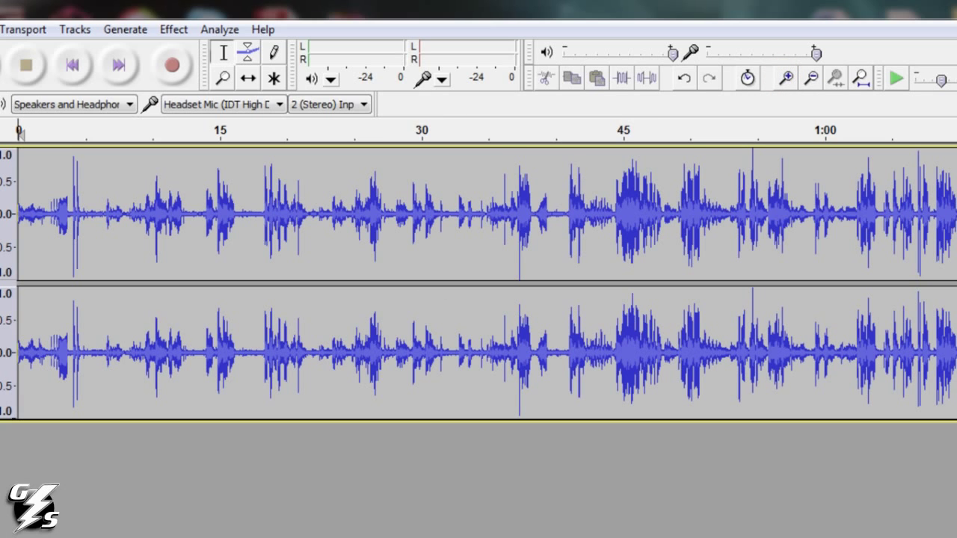
scroll(478, 284, "right", 15)
scroll(479, 284, "left", 2)
scroll(479, 284, "left", 5)
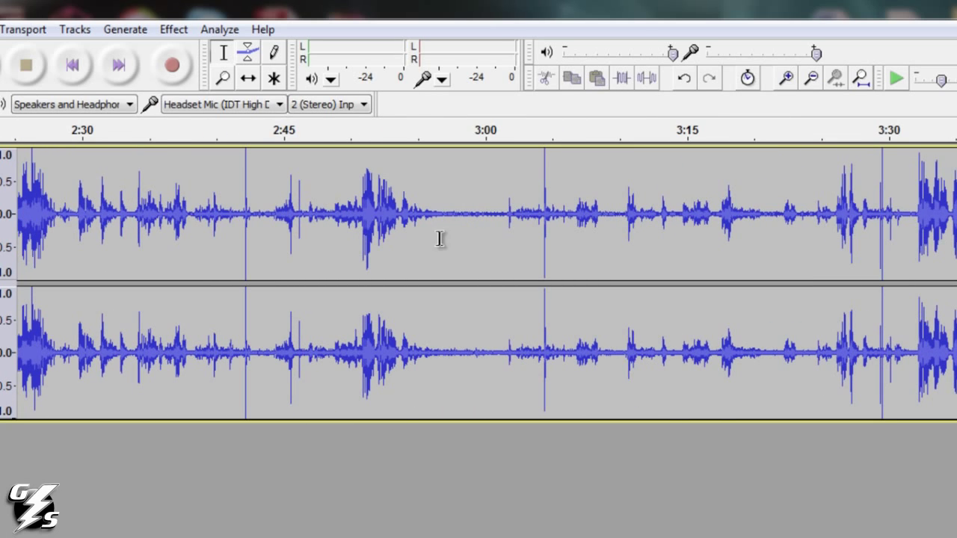
left_click(452, 206)
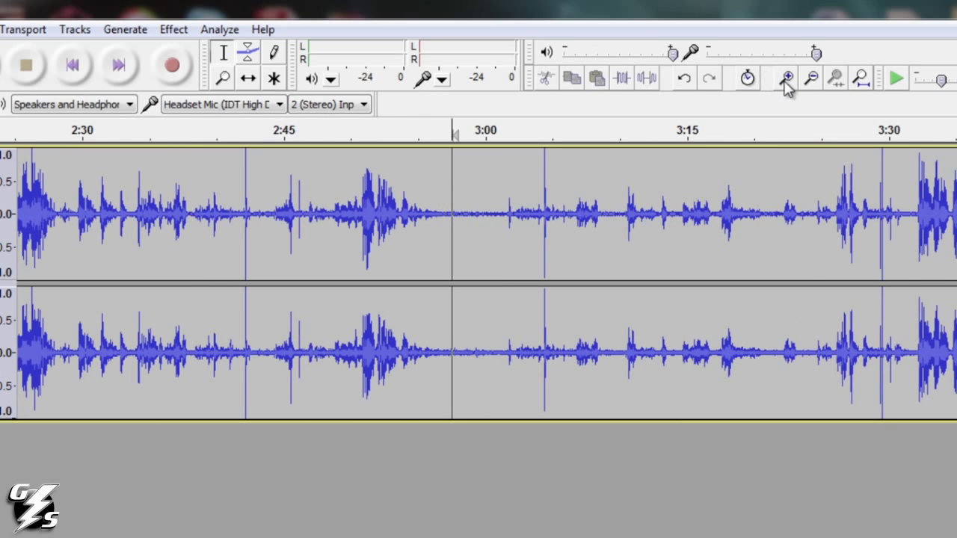
left_click(787, 79)
left_click(786, 80)
left_click(787, 80)
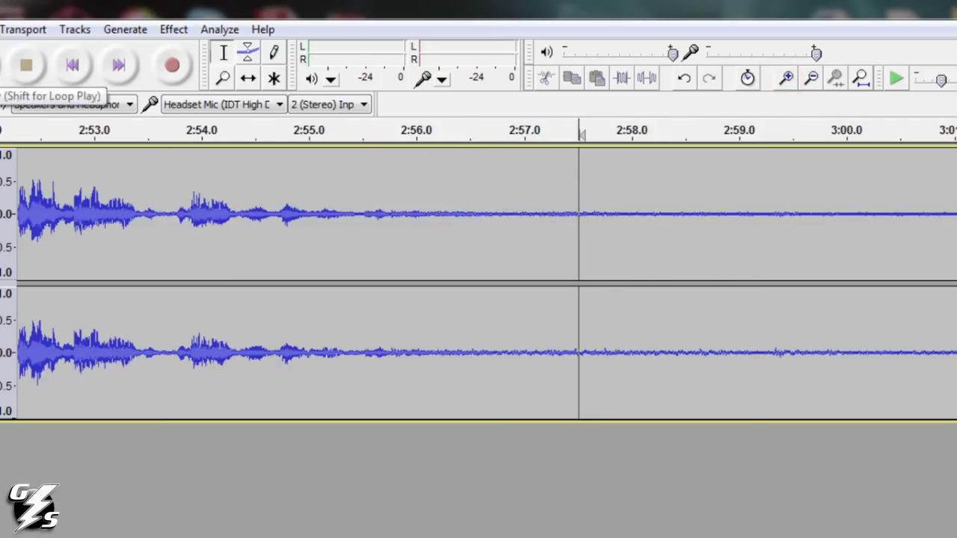
left_click(3, 65)
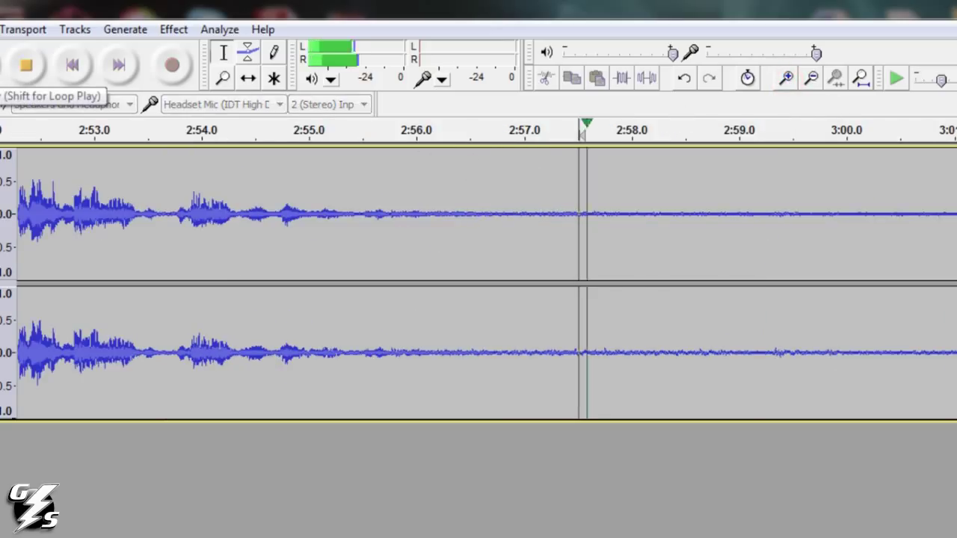
left_click(25, 68)
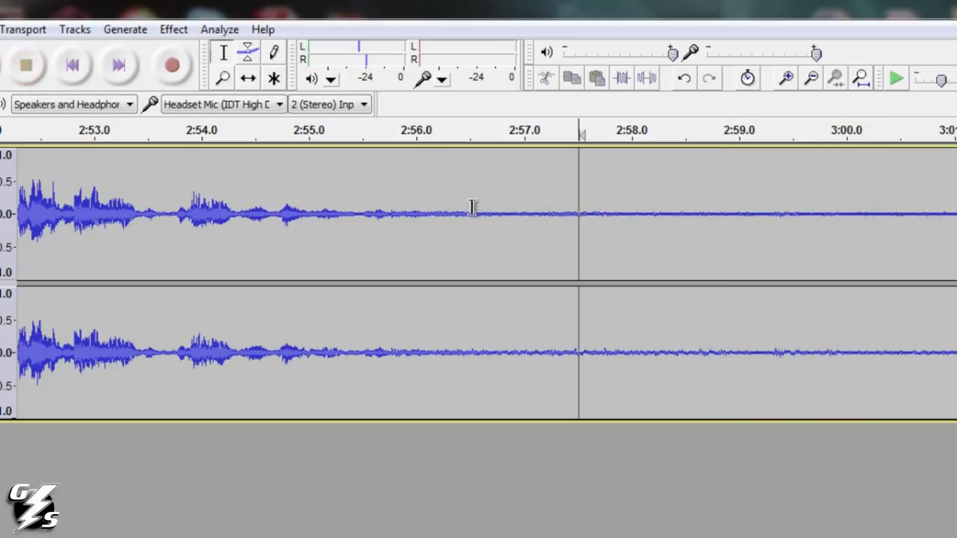
- Capture a Noise Removal profile from the noise-only stretch running from about 2:56.4 to 3:01
left_click_drag(457, 212, 956, 221)
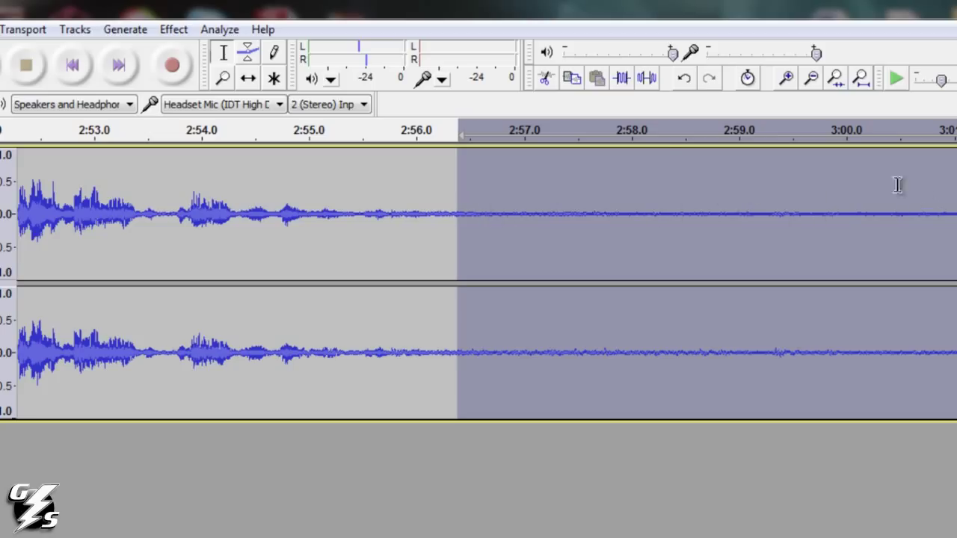
left_click(159, 29)
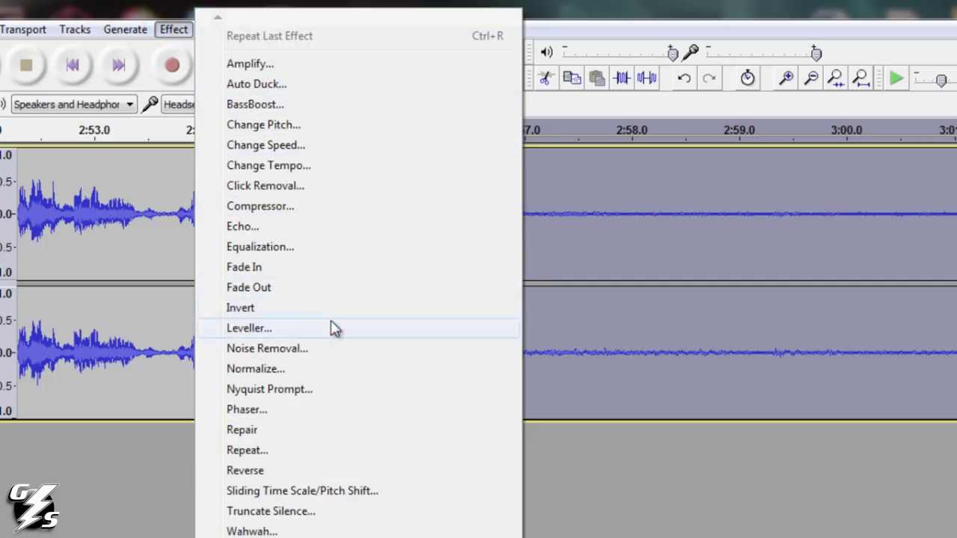
left_click(331, 348)
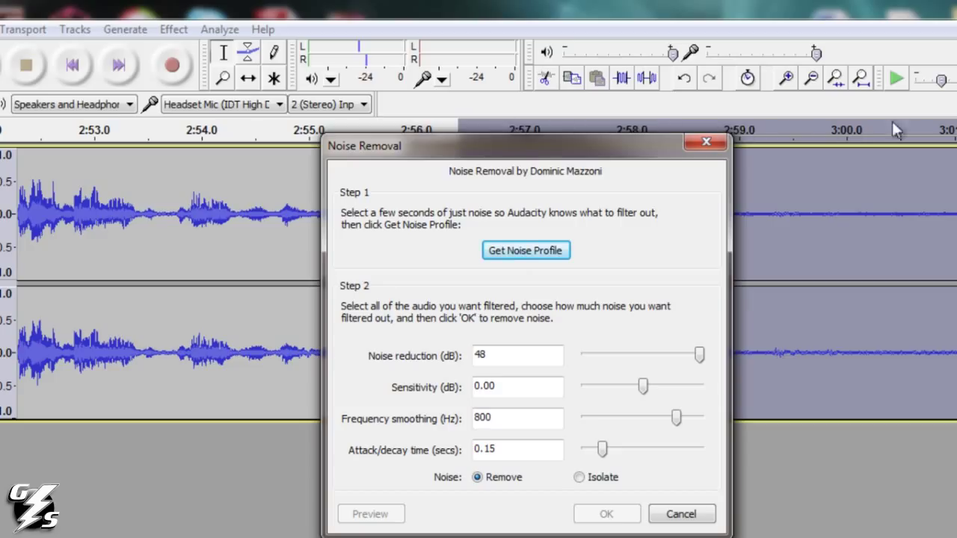
left_click(507, 253)
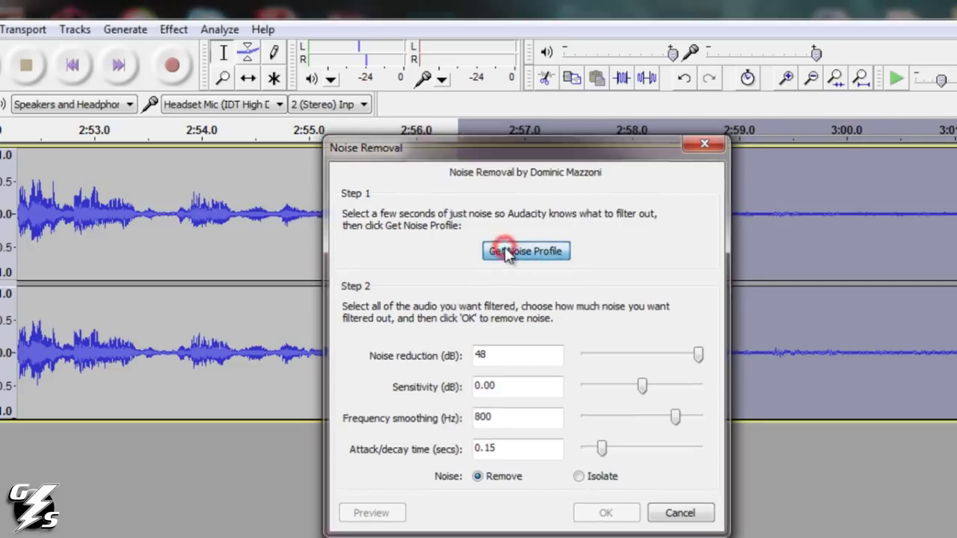
- Select the entire track and apply Noise Removal using the captured noise profile and the existing settings
left_click(810, 79)
left_click(810, 80)
left_click(810, 79)
left_click(810, 80)
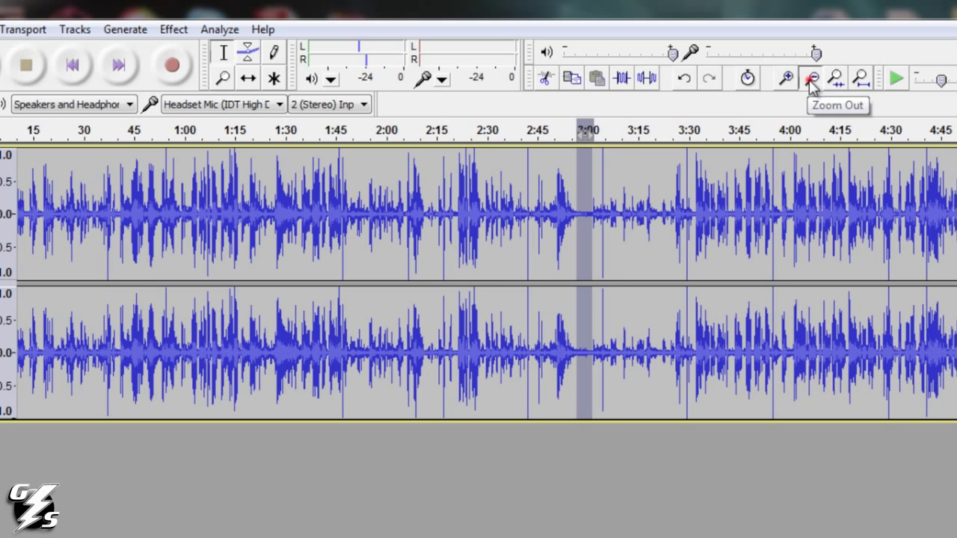
left_click(810, 79)
left_click(810, 79)
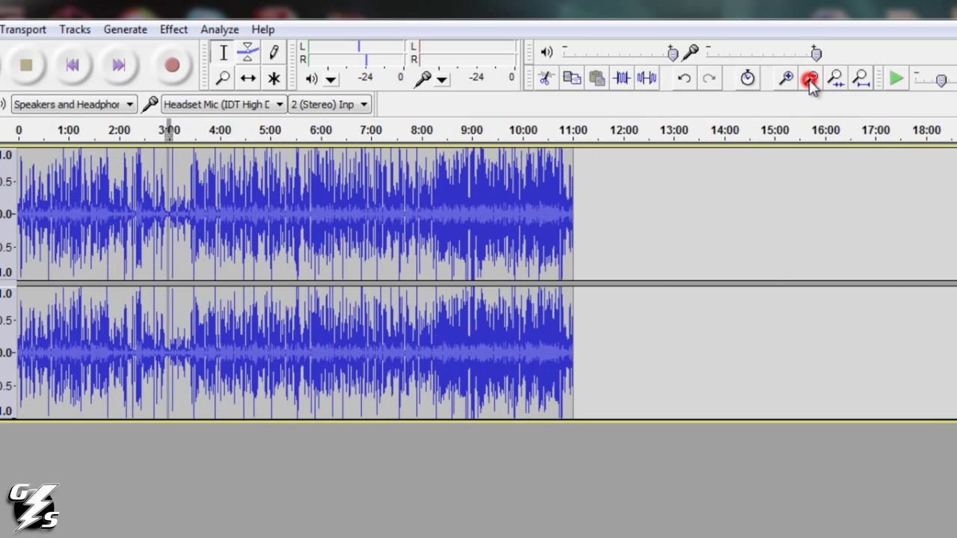
left_click_drag(581, 190, 9, 194)
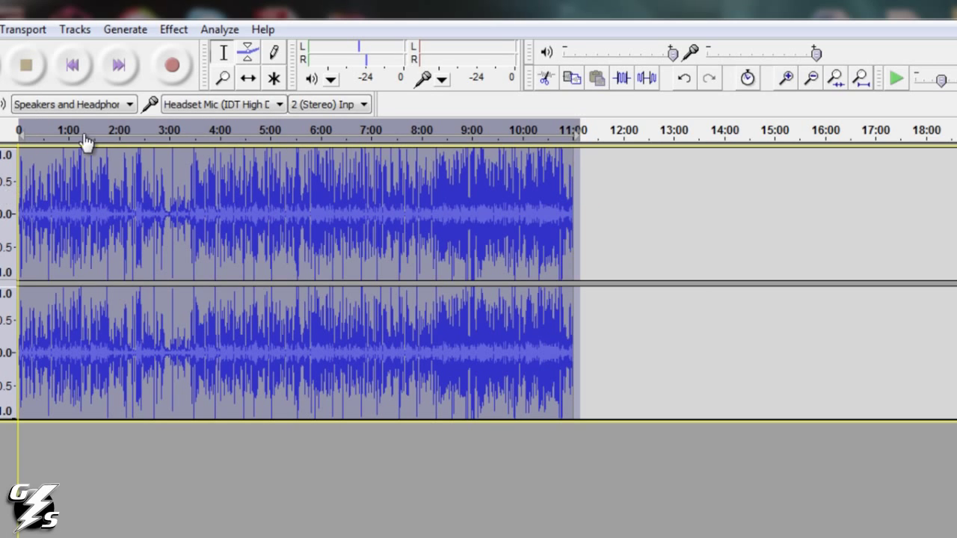
left_click(174, 29)
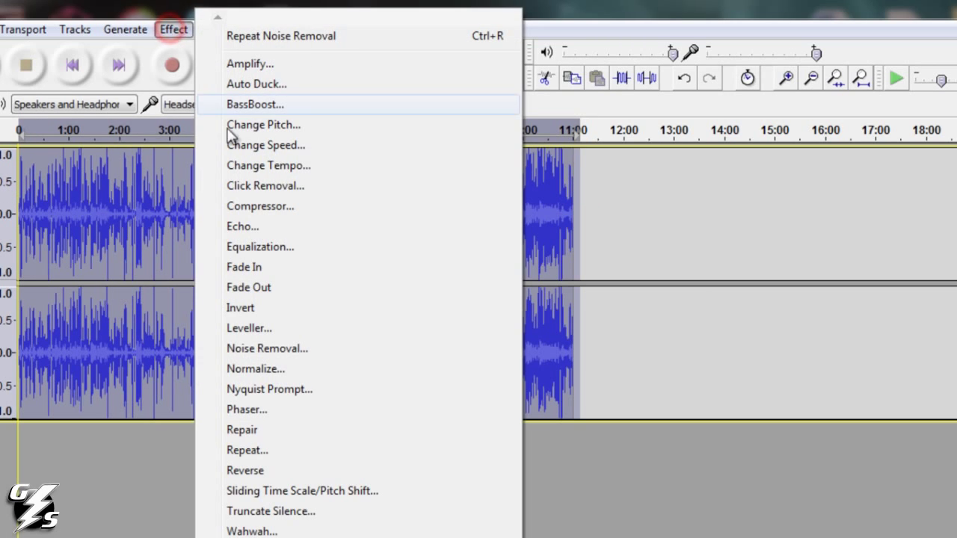
left_click(276, 348)
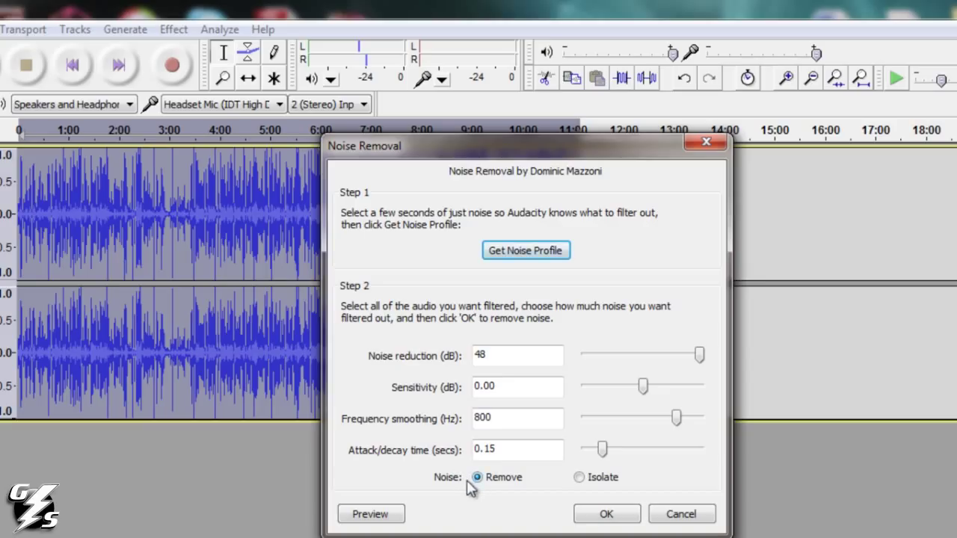
left_click(608, 514)
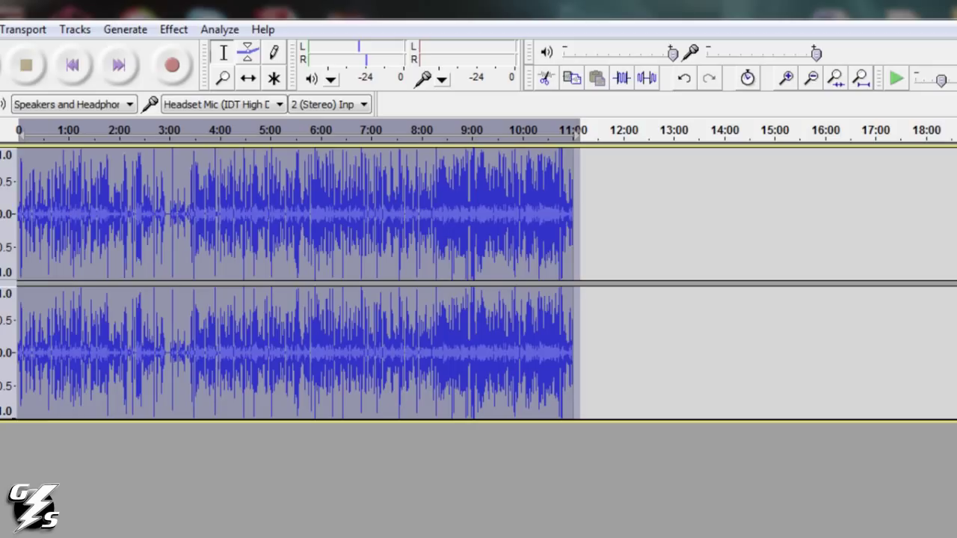
- Play the quiet passage again from about 2:57 to check the noise-reduced audio
left_click(173, 215)
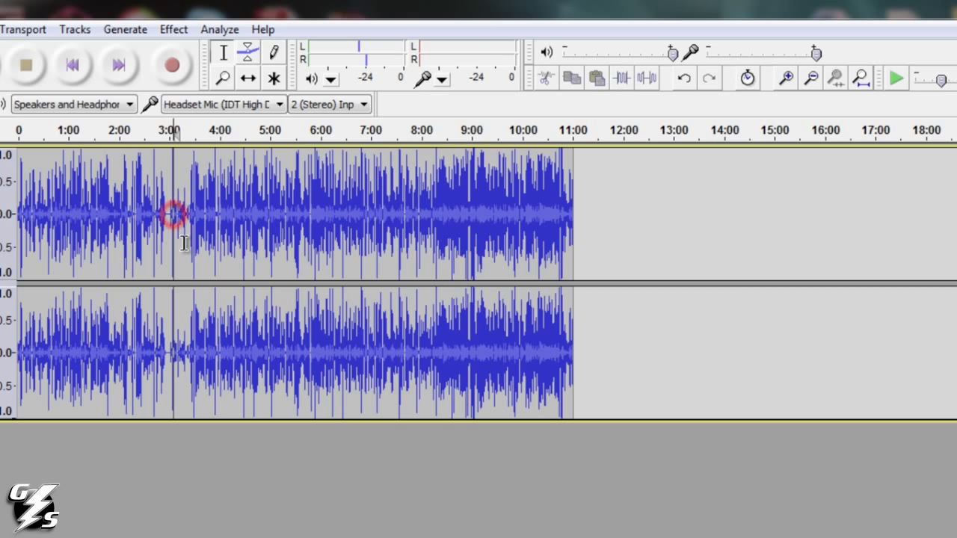
left_click(787, 78)
left_click(787, 78)
left_click(787, 77)
left_click(787, 78)
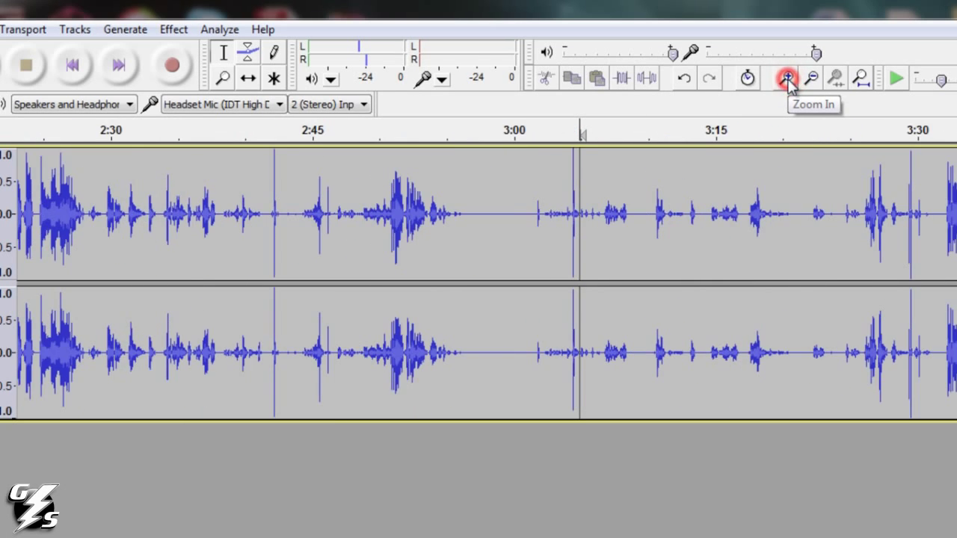
left_click(786, 78)
left_click(369, 213)
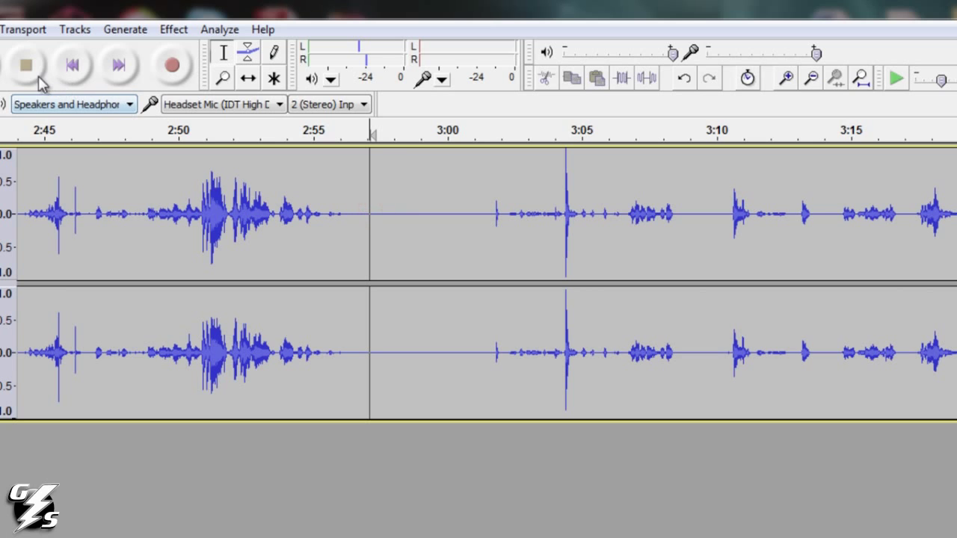
left_click(2, 71)
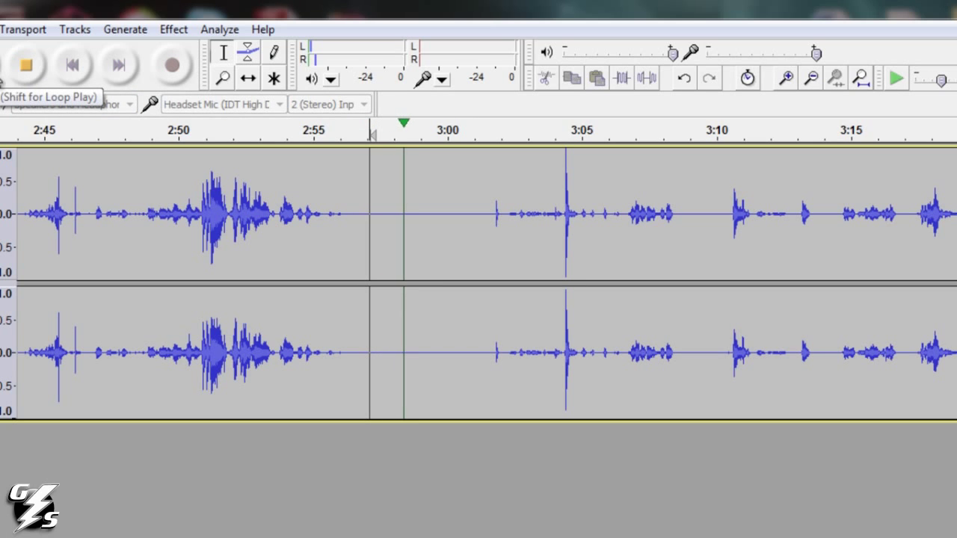
left_click(31, 72)
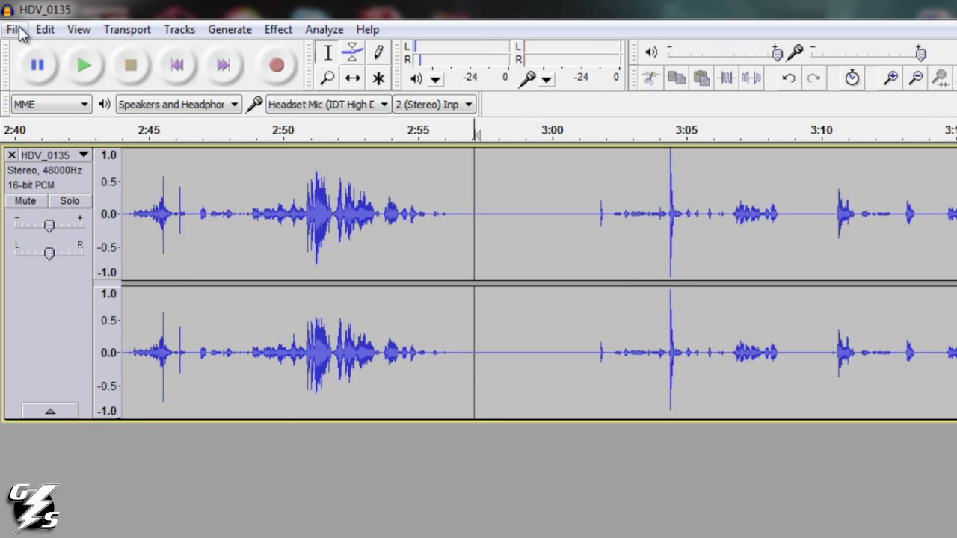
- Start exporting the cleaned track and choose GameStorm > Discussions > Recent Games > 2-26-12 as the destination folder
left_click(15, 29)
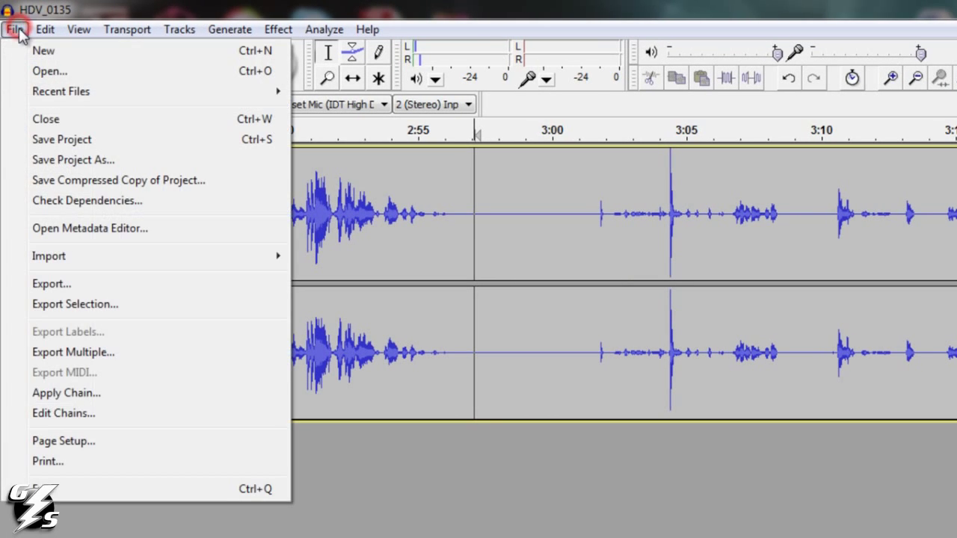
left_click(81, 286)
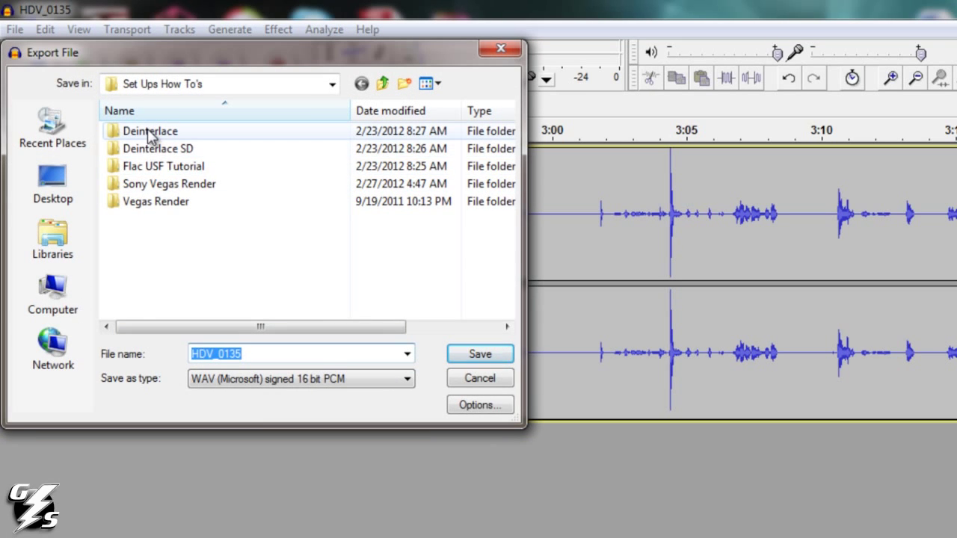
left_click(333, 86)
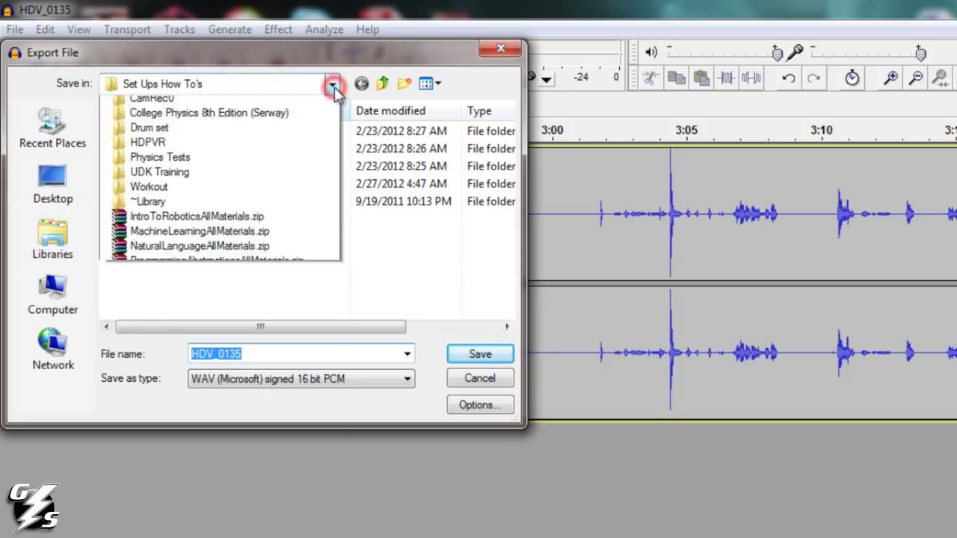
left_click(173, 267)
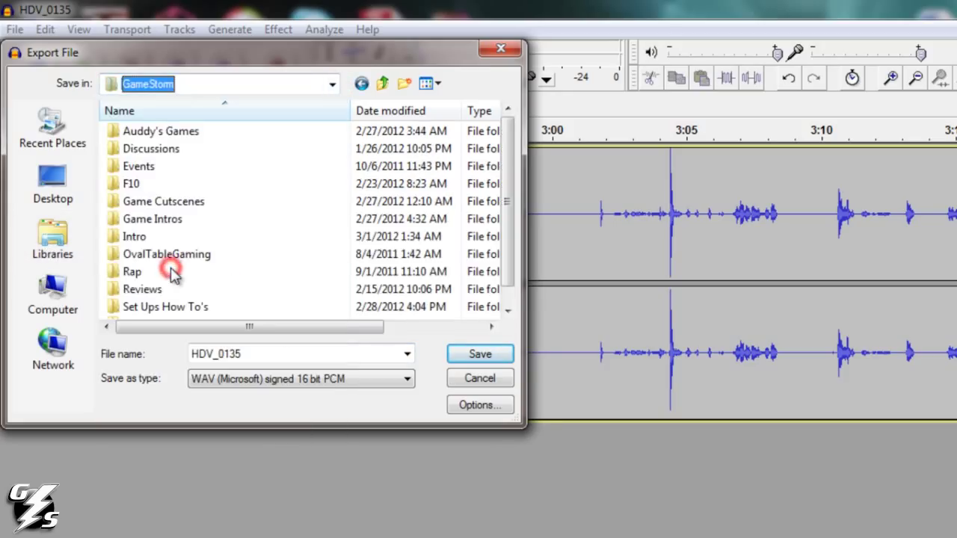
double_click(153, 148)
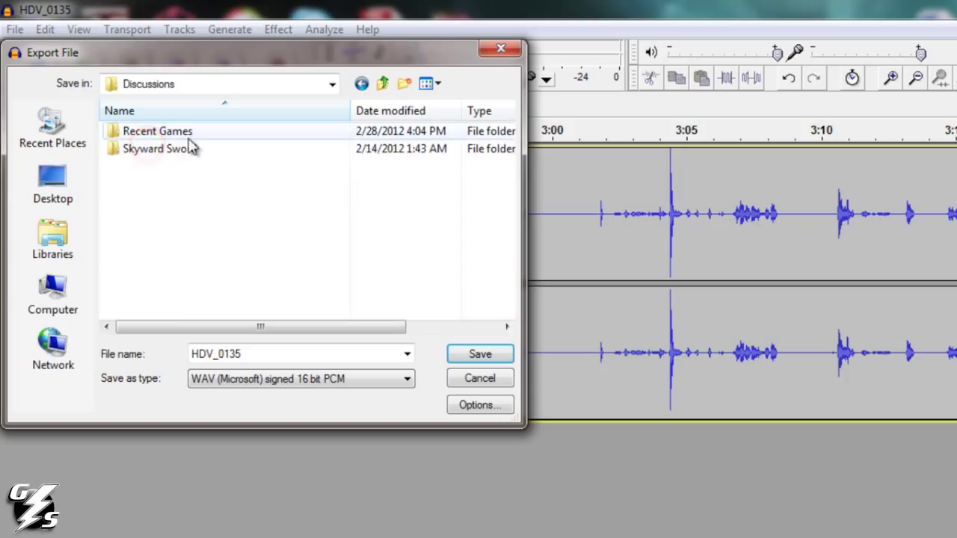
left_click(187, 133)
left_click(187, 132)
left_click(249, 161)
left_click(243, 166)
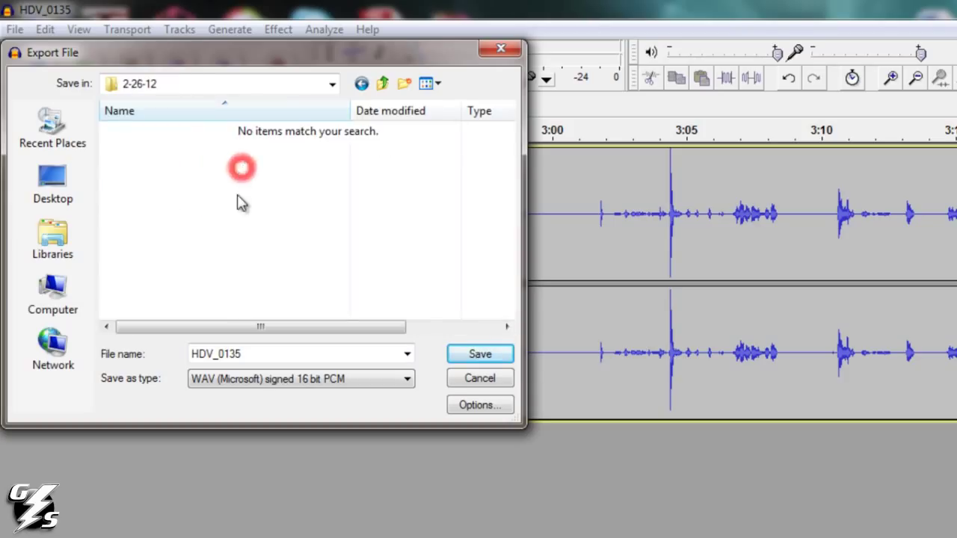
- Name the export Audio Fixed and save it as a WAV (Microsoft) signed 16 bit PCM file
double_click(256, 350)
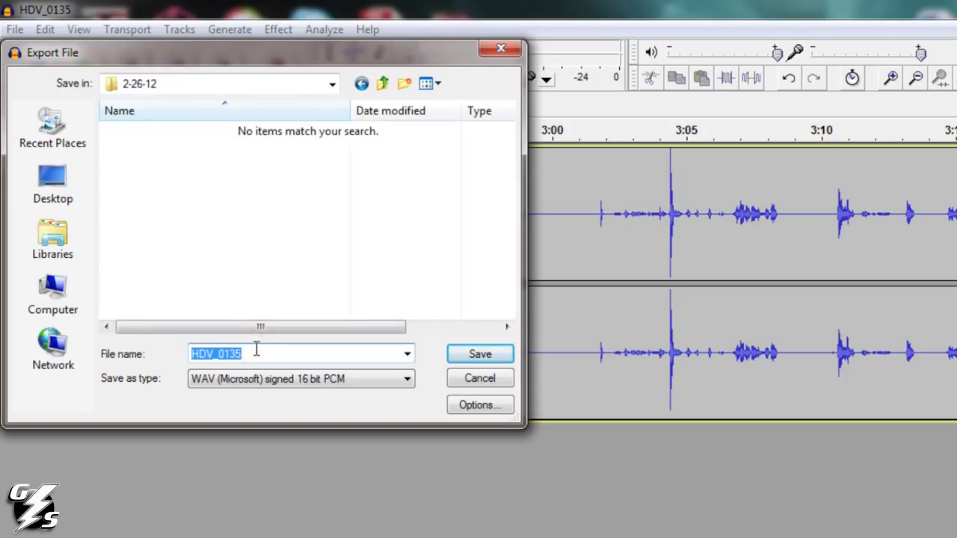
type("Audio Fi")
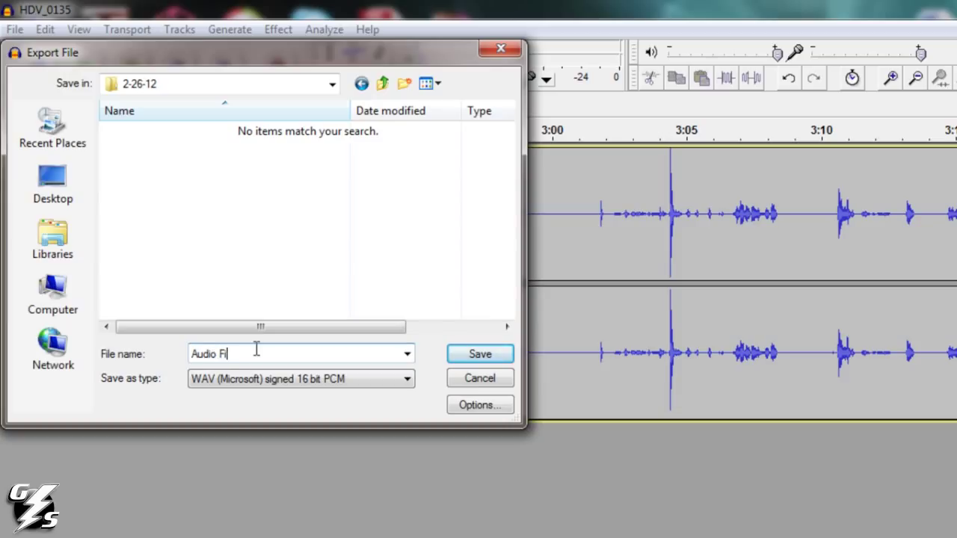
type("xed")
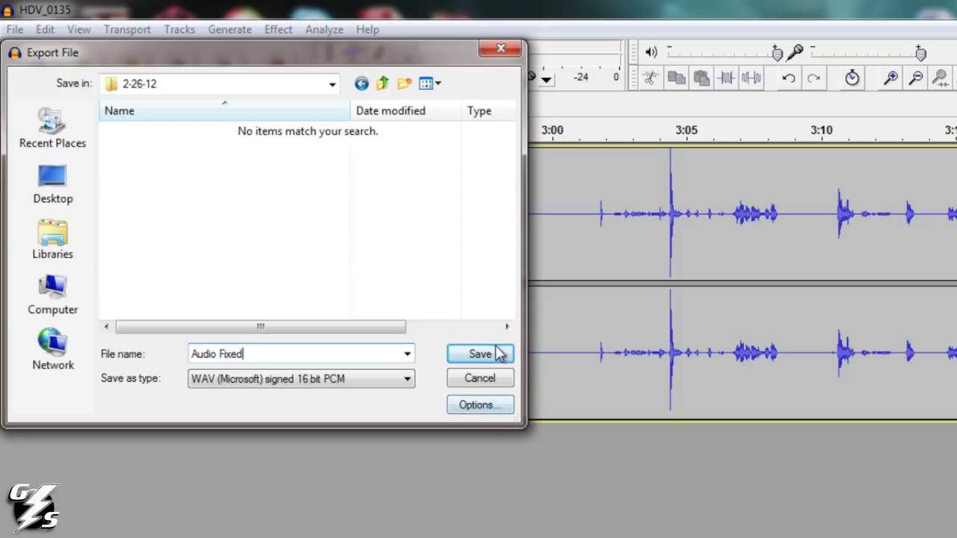
left_click(486, 356)
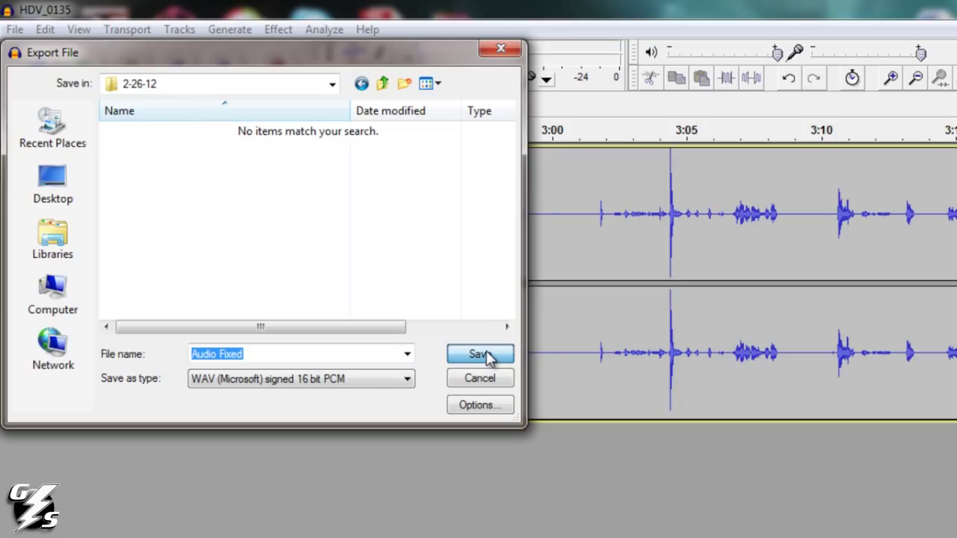
left_click(486, 355)
left_click(620, 402)
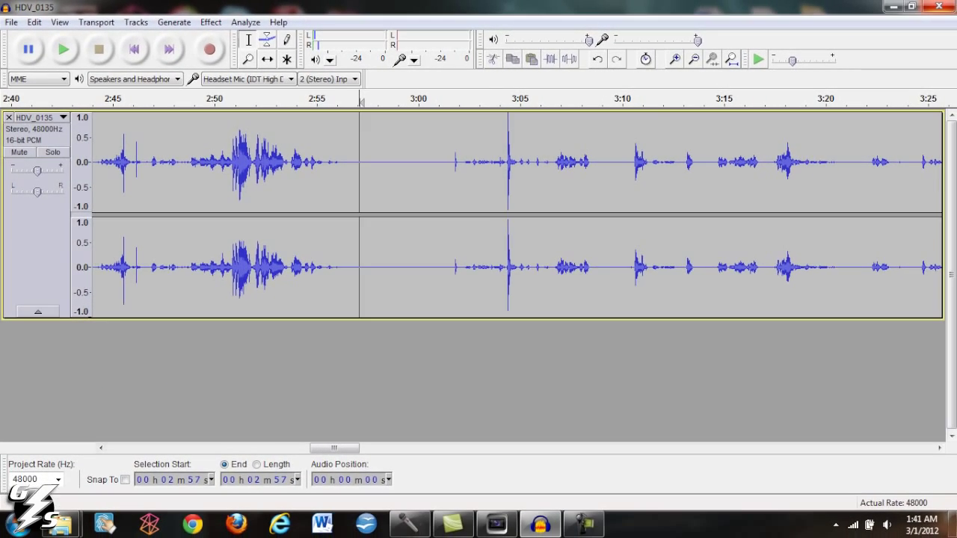
- Close the HDV_0135 audio project without saving changes and switch to Vegas Pro
key("ctrl+w")
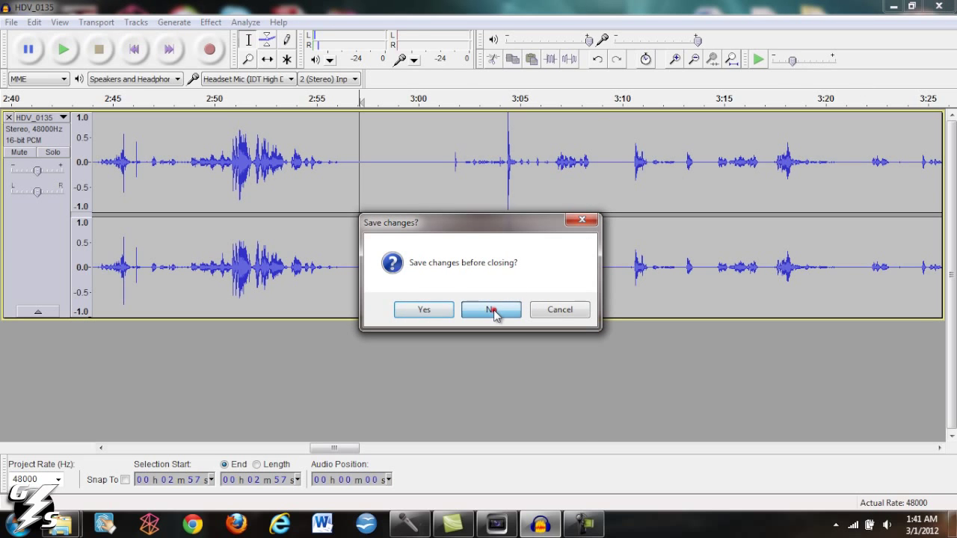
left_click(492, 311)
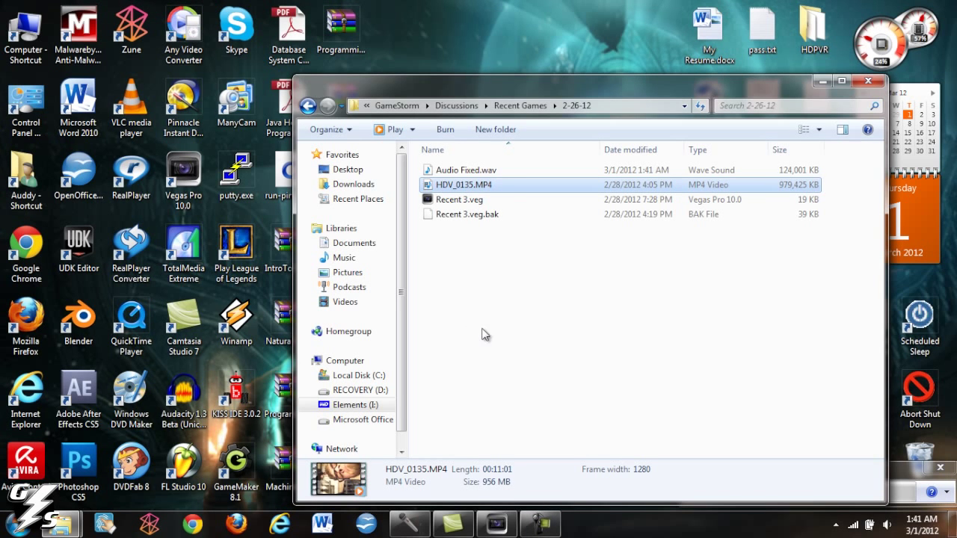
left_click(497, 525)
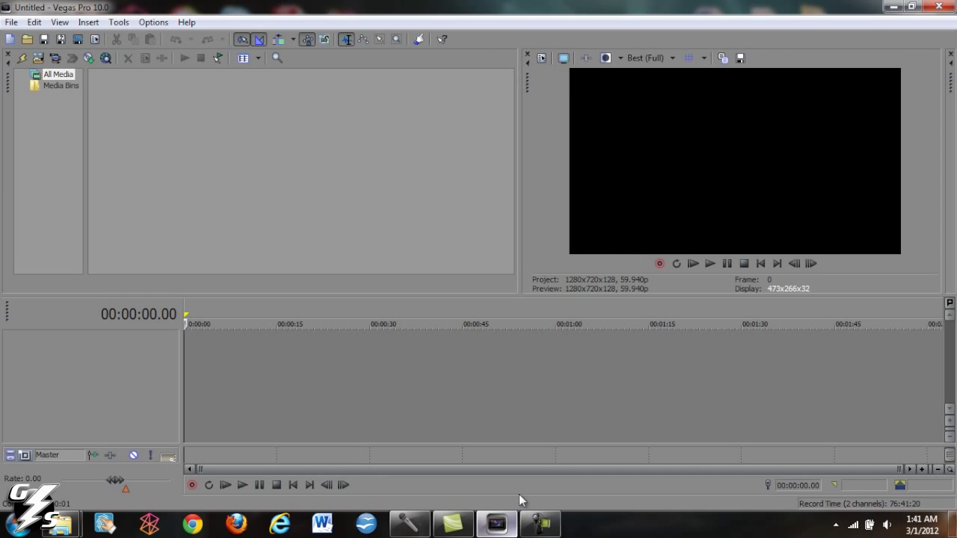
- Add HDV_0135.MP4 and Audio Fixed.wav from the 2-26-12 folder to the project media
mouse_move(60, 523)
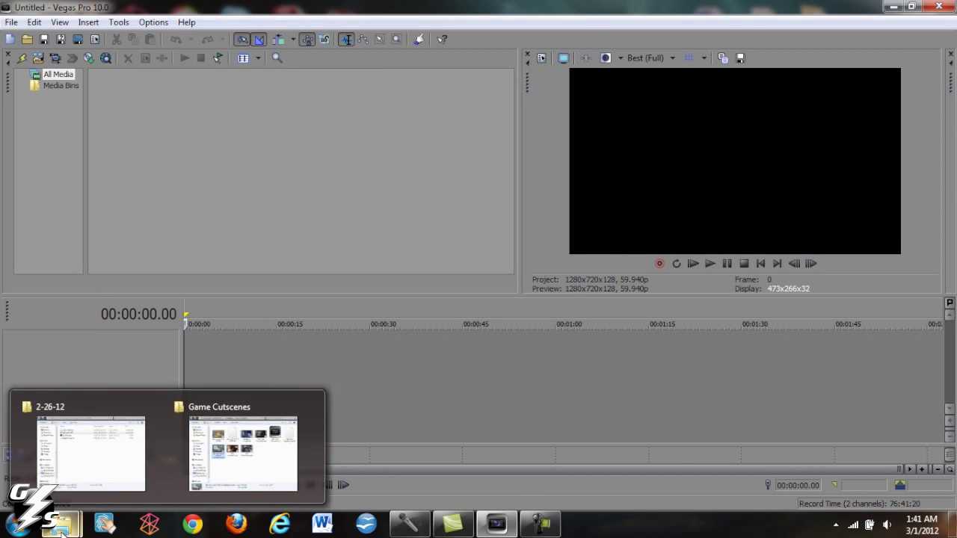
left_click(73, 479)
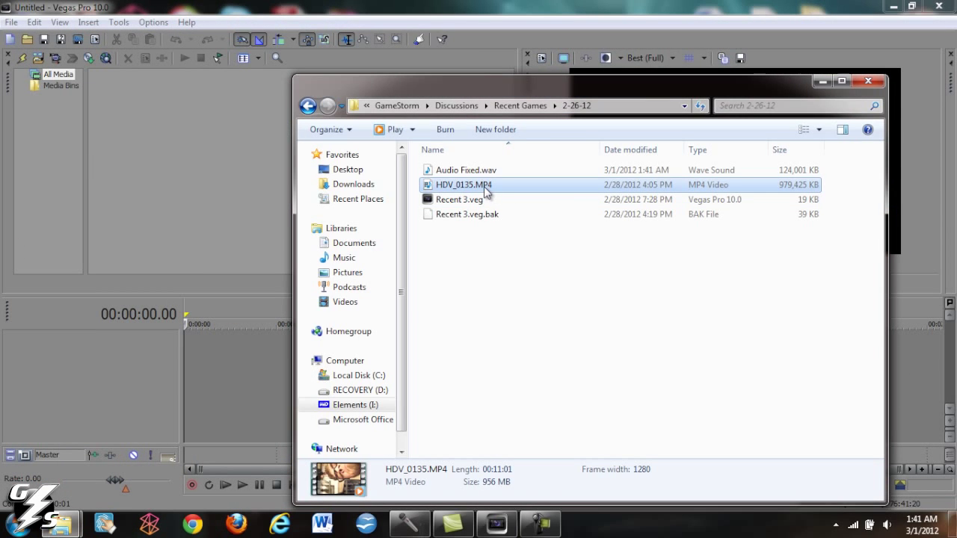
left_click_drag(484, 186, 124, 153)
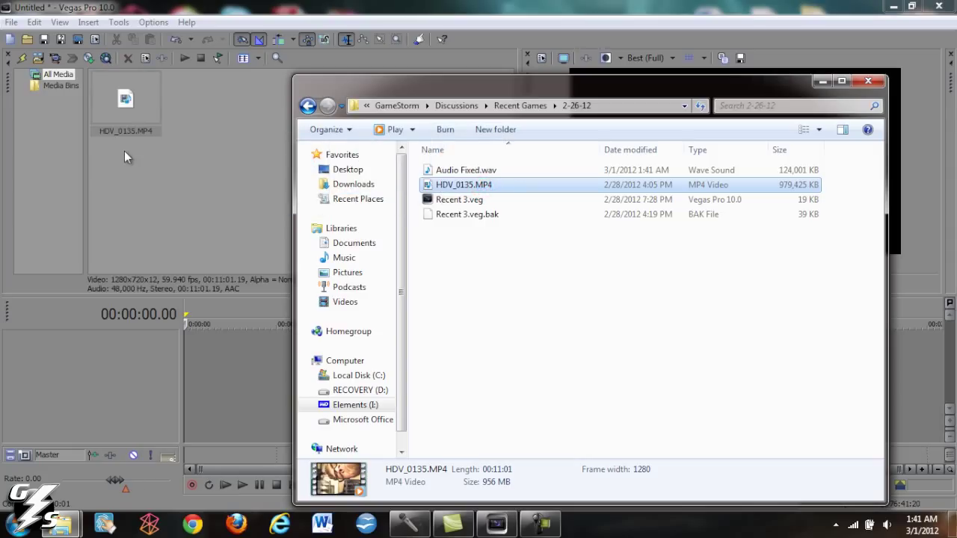
left_click_drag(486, 171, 234, 140)
left_click(227, 202)
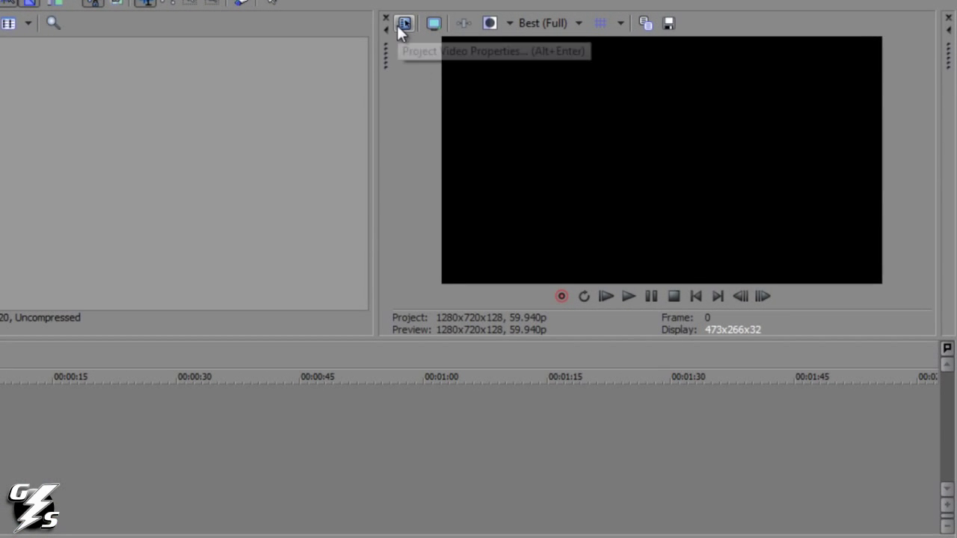
- Set the project video properties to 32-bit floating point (full range) pixel format, Best rendering quality, Gaussian motion blur and no deinterlacing
left_click(403, 24)
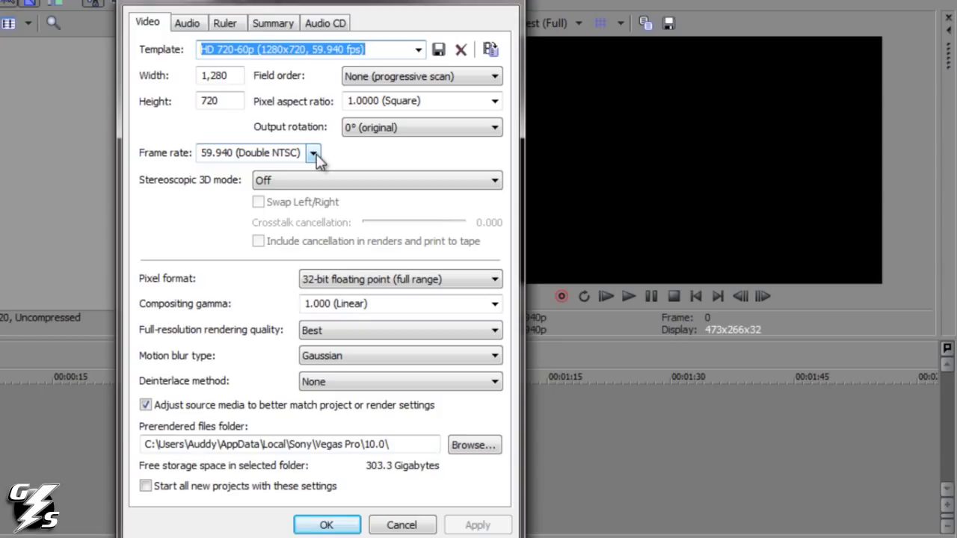
left_click(421, 282)
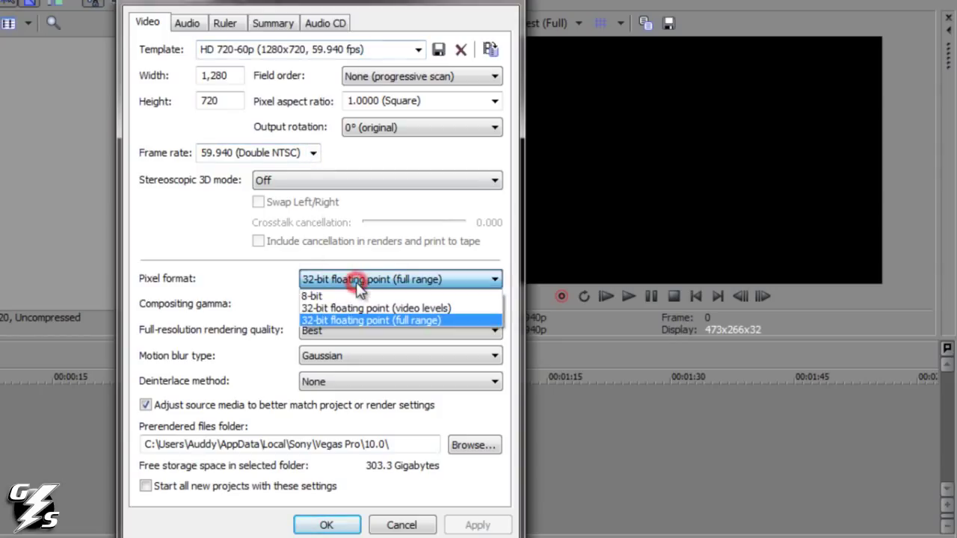
left_click(351, 320)
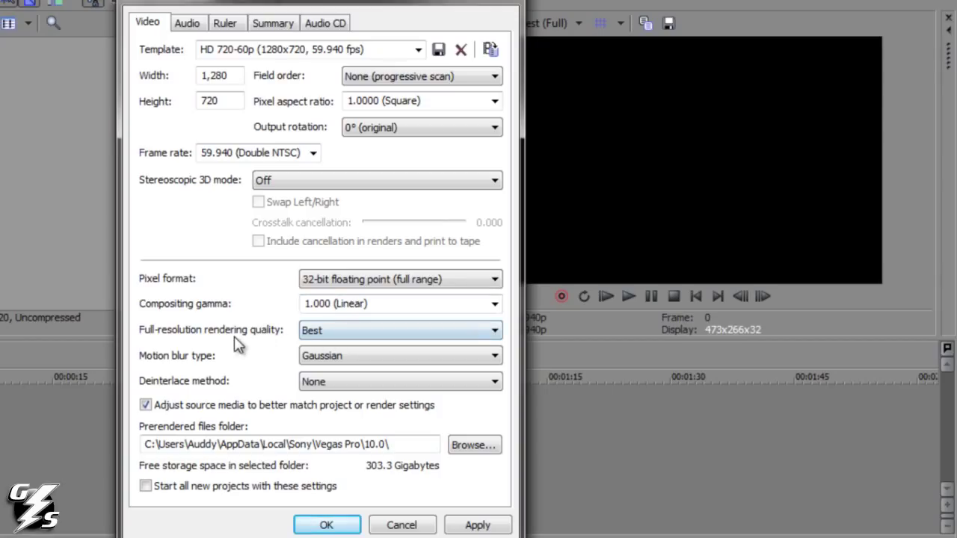
left_click(348, 327)
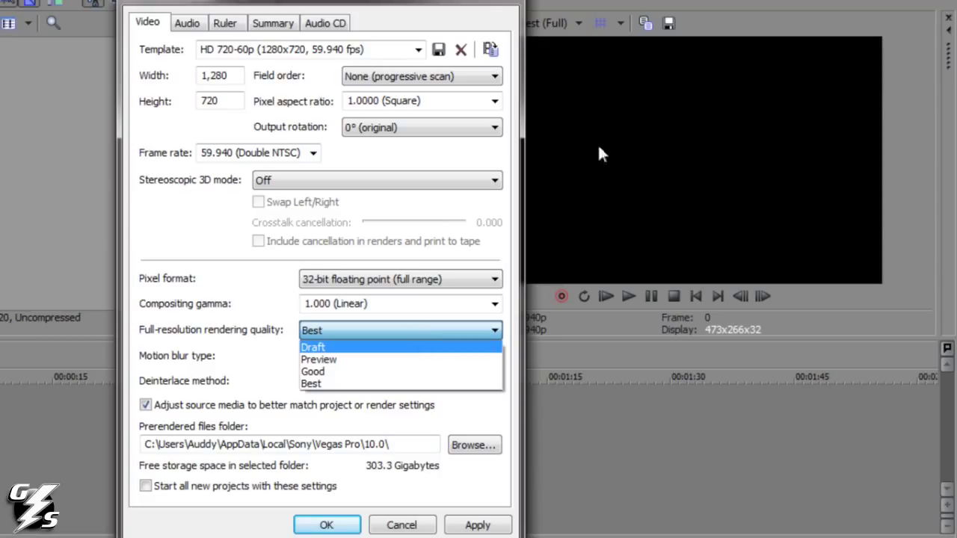
left_click(359, 387)
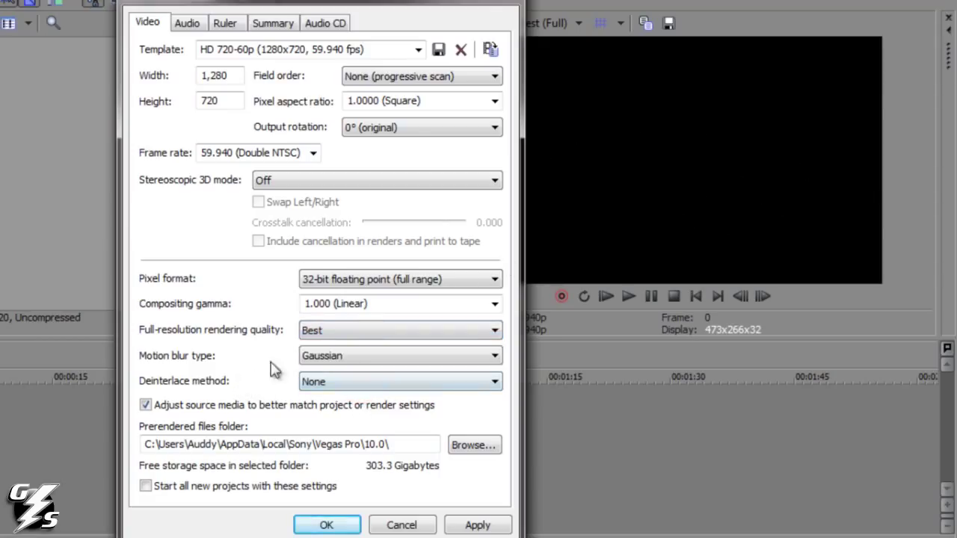
left_click(333, 356)
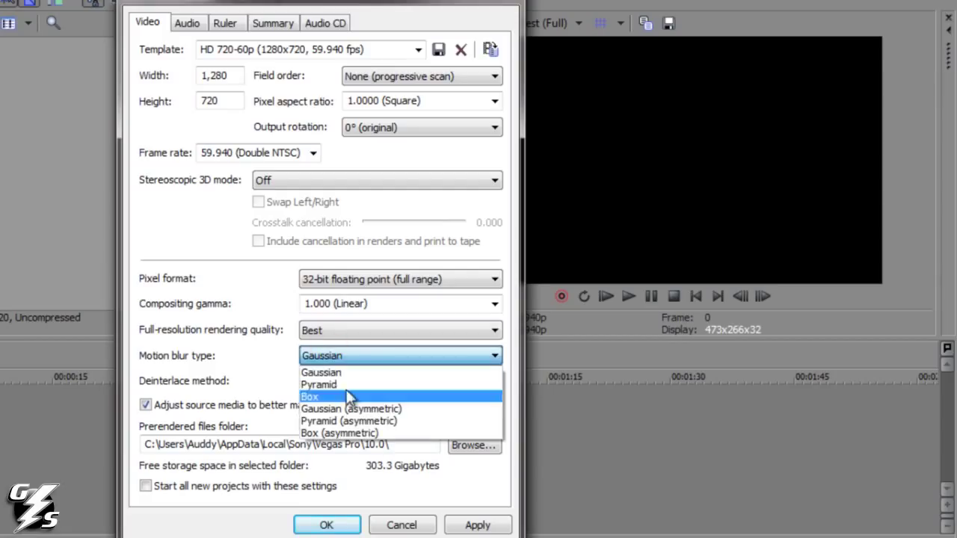
left_click(358, 359)
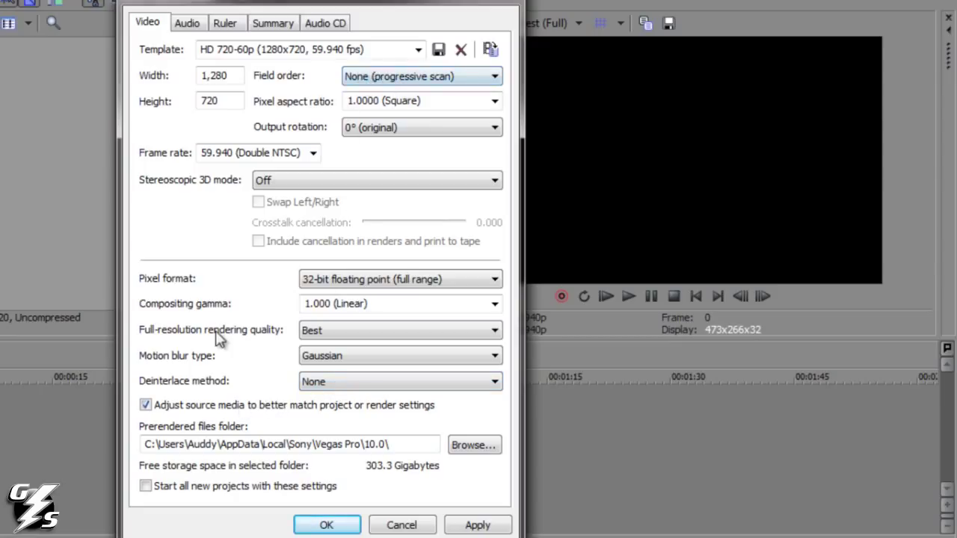
left_click(364, 383)
left_click(356, 381)
left_click(325, 526)
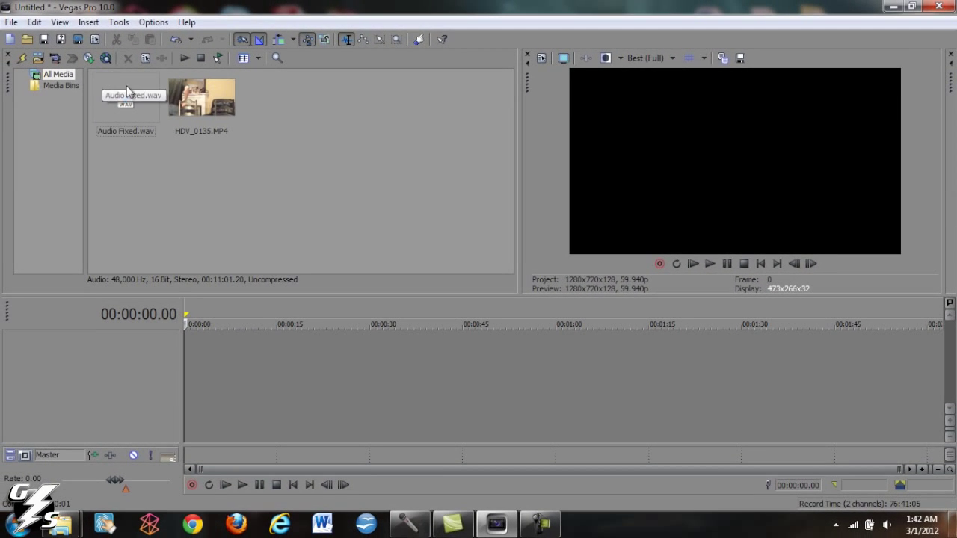
- Place HDV_0135.MP4 at the timeline start and set its video event to reduce interlace flicker, not maintain aspect ratio, and disable resample
left_click_drag(215, 104, 187, 352)
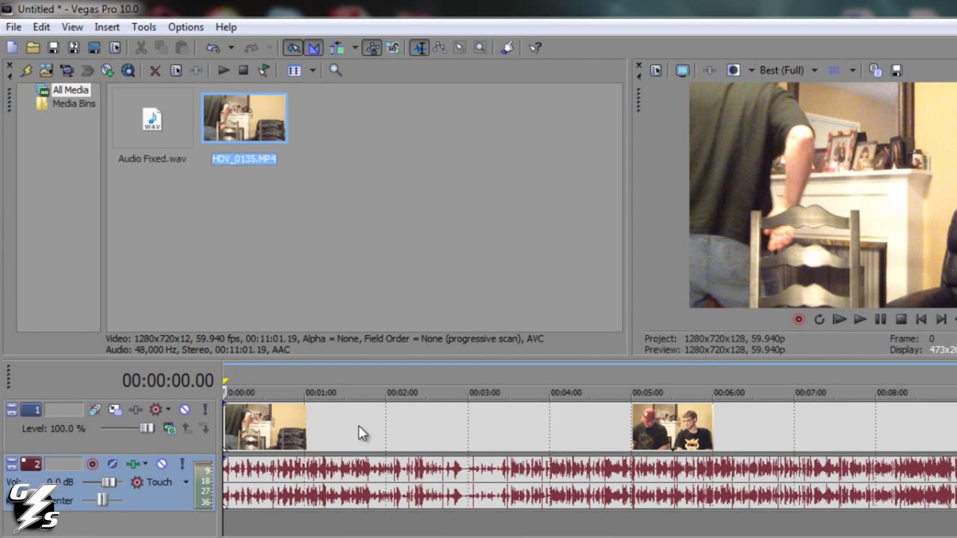
right_click(359, 427)
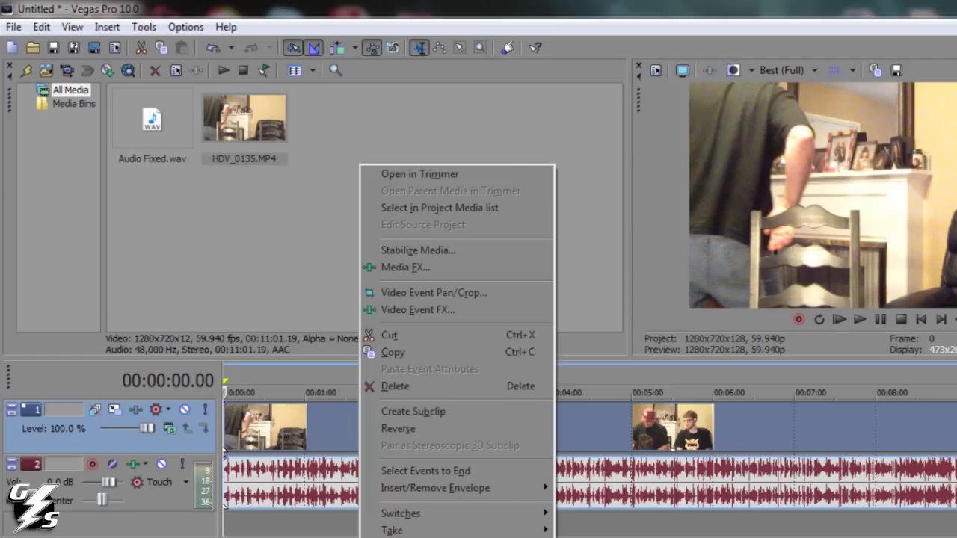
left_click(419, 534)
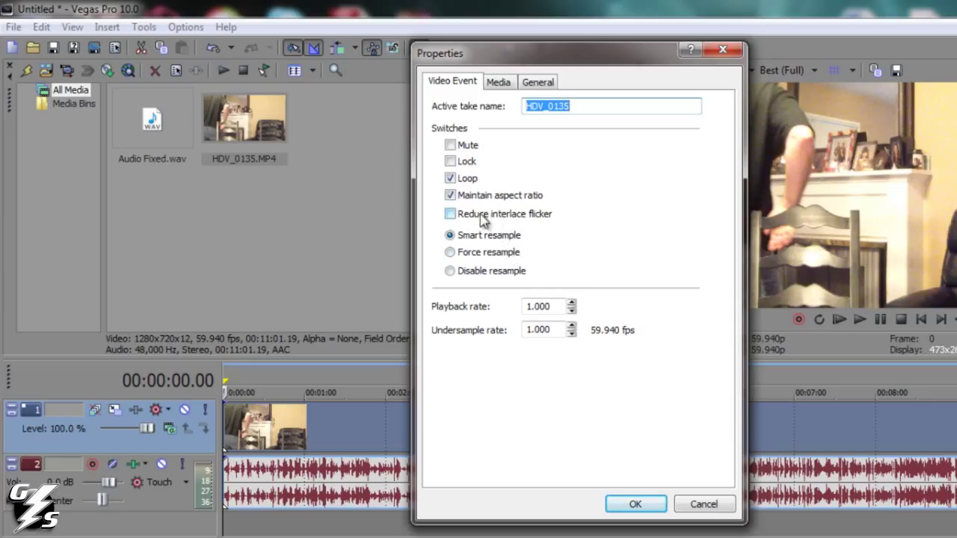
left_click(450, 214)
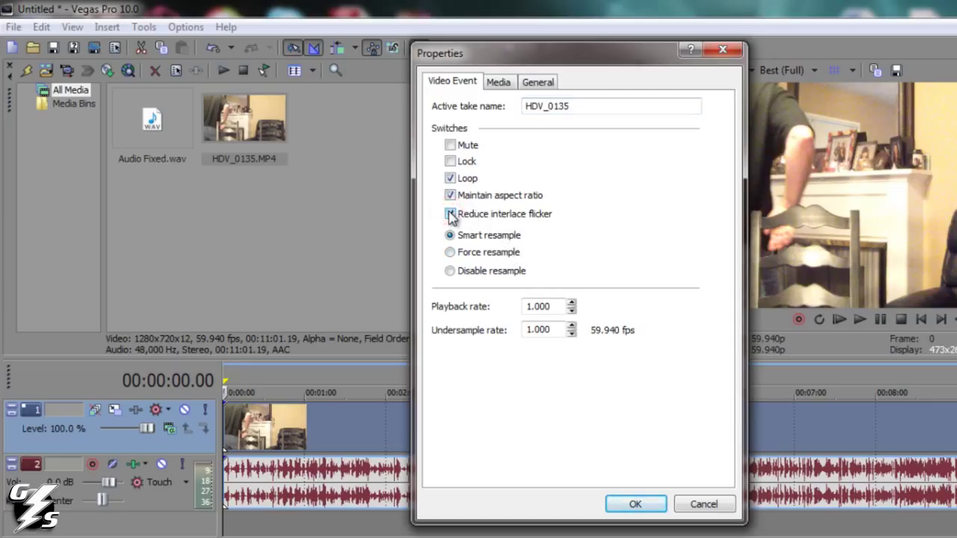
left_click(450, 195)
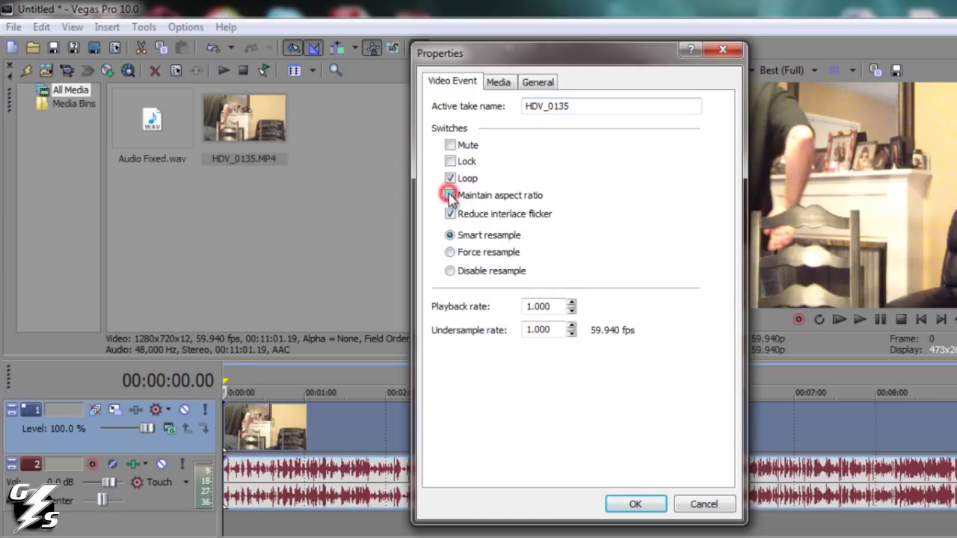
left_click(446, 272)
left_click(620, 506)
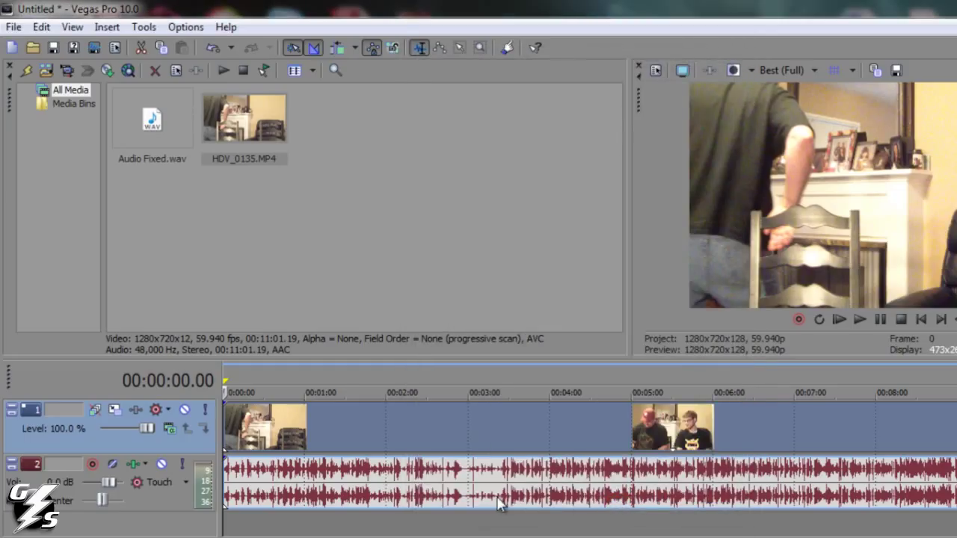
- Remove HDV_0135's original audio event from its group with the video and delete it from the timeline
left_click(500, 496)
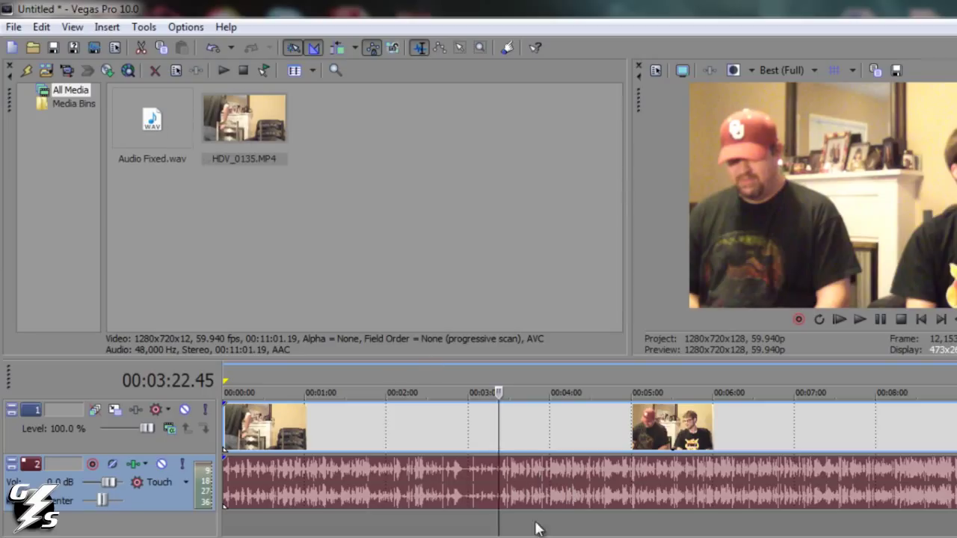
right_click(524, 471)
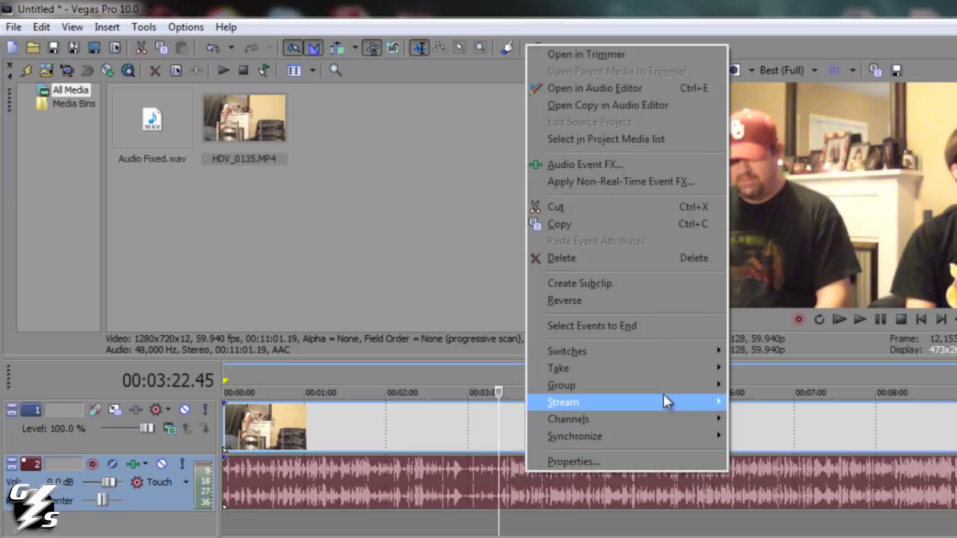
mouse_move(676, 392)
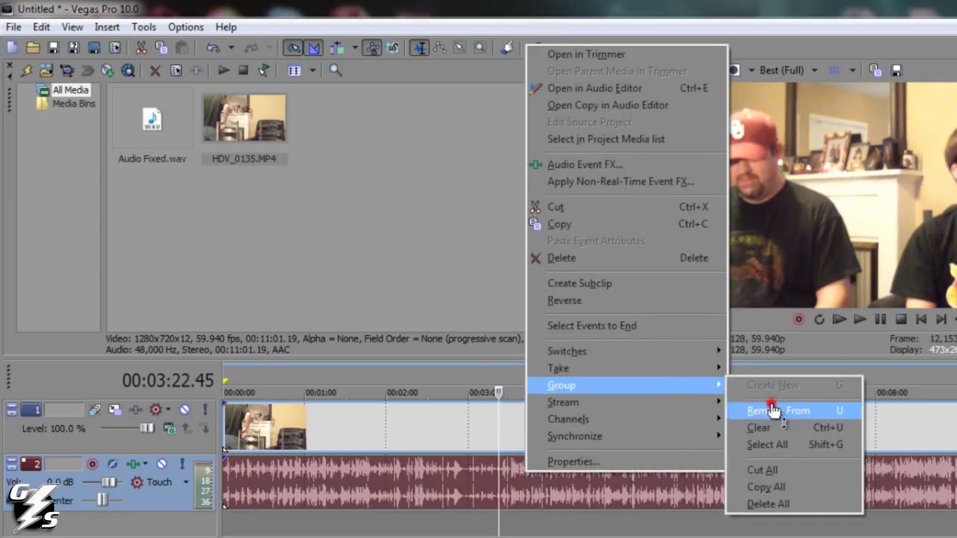
left_click(769, 408)
left_click(599, 476)
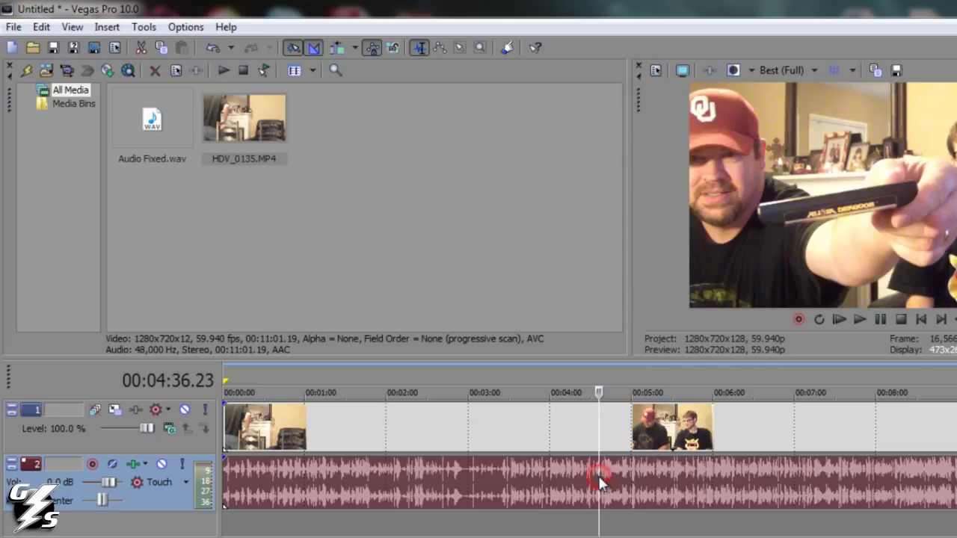
key("Delete")
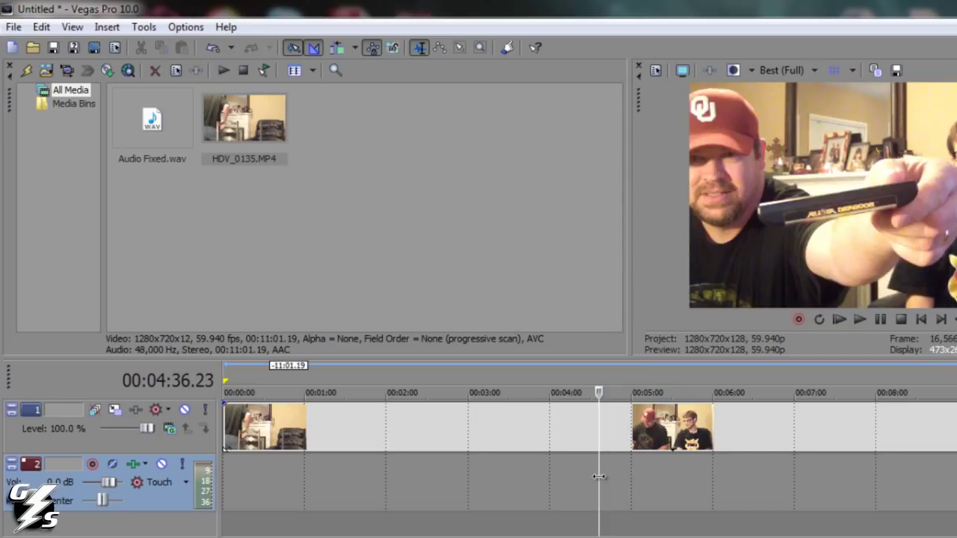
- Place Audio Fixed.wav at the start of the empty audio track and group it with the HDV_0135 video event
left_click_drag(152, 122, 223, 479)
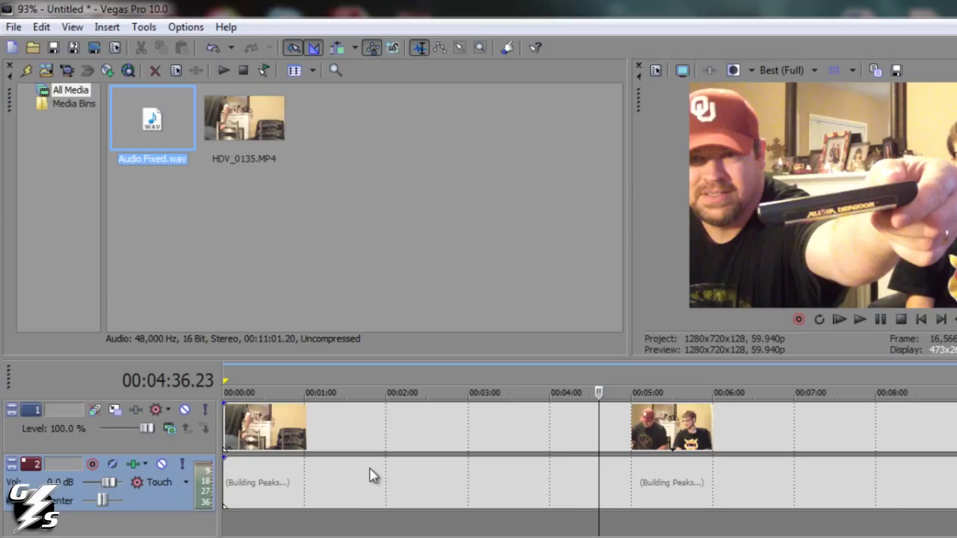
left_click(464, 435)
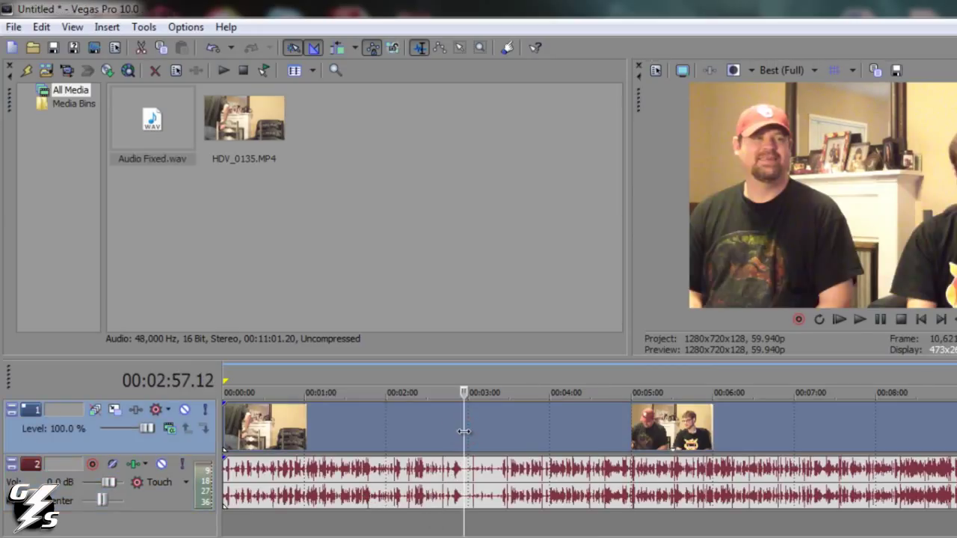
left_click(555, 479)
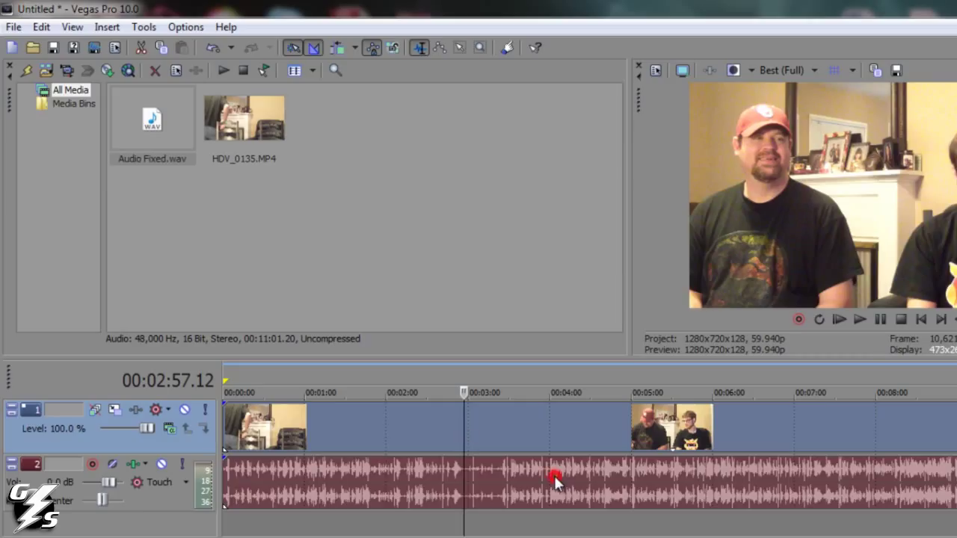
right_click(554, 476)
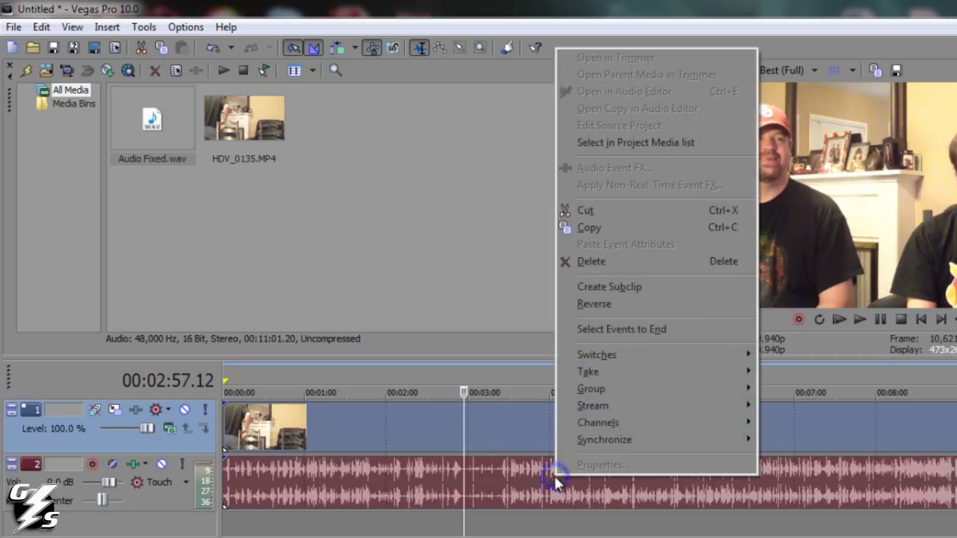
mouse_move(641, 389)
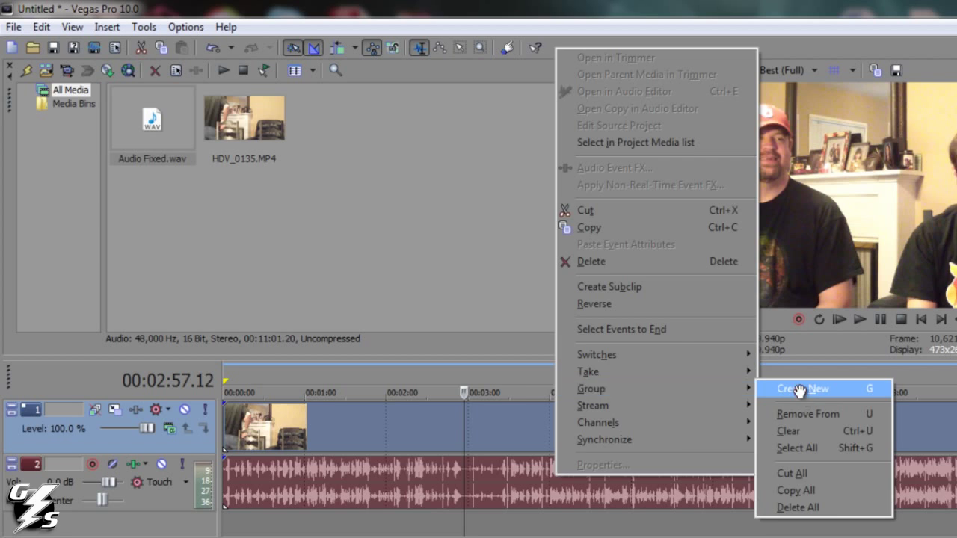
left_click(800, 390)
left_click(760, 519)
left_click_drag(665, 442, 575, 436)
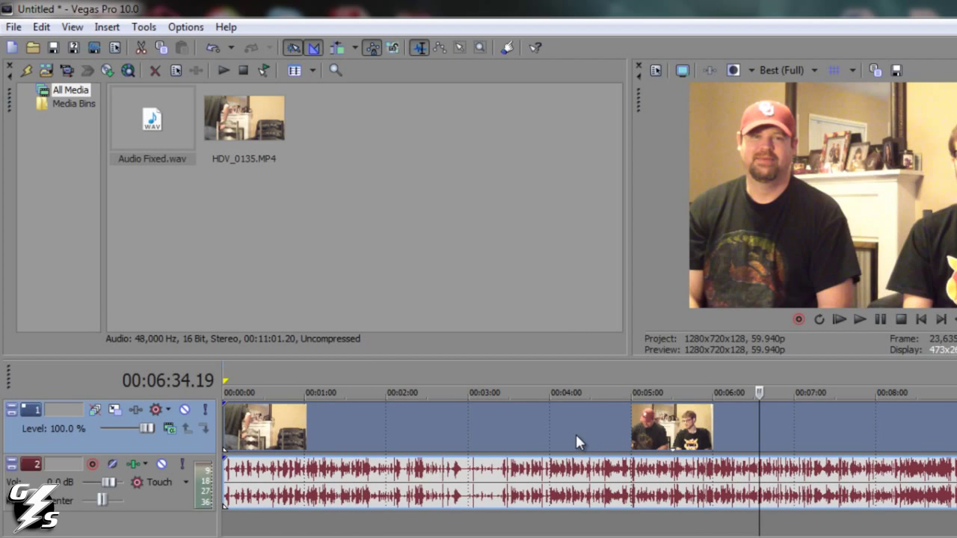
- Enable Normalize in the Audio Fixed event's properties and recalculate its gain
left_click(470, 371)
right_click(447, 474)
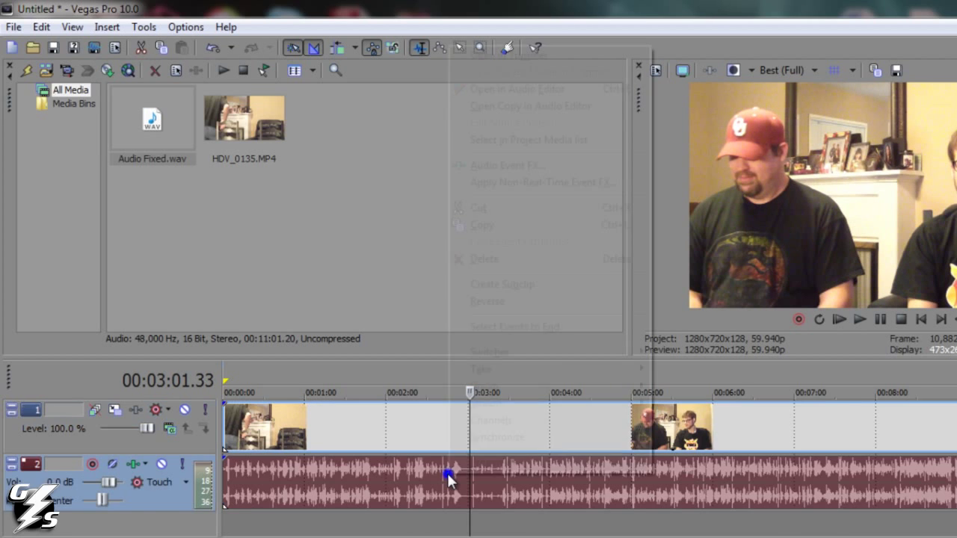
left_click(455, 462)
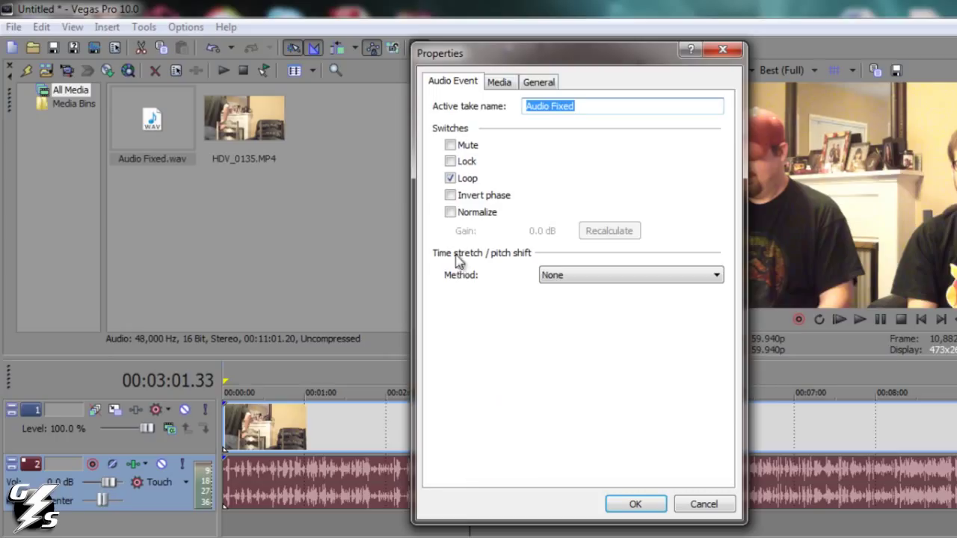
left_click(462, 216)
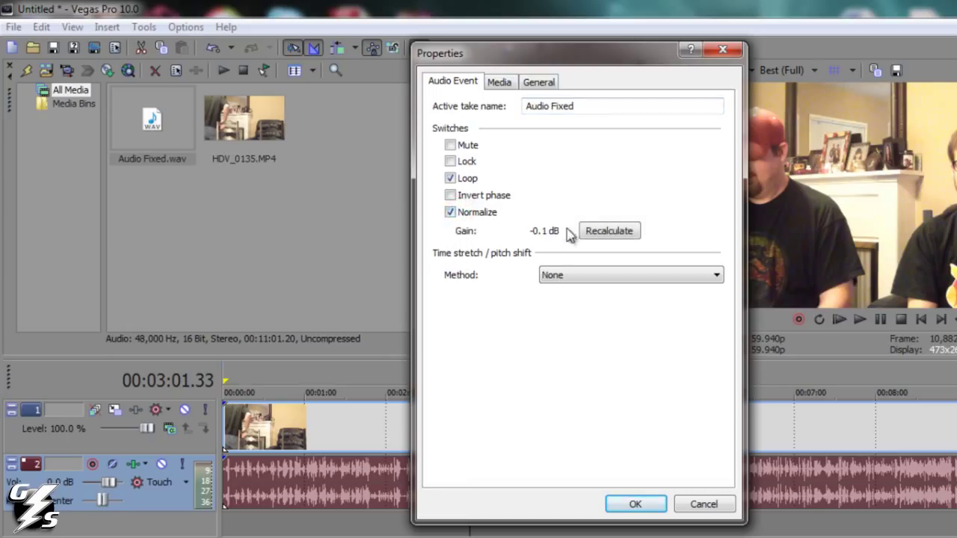
left_click(609, 232)
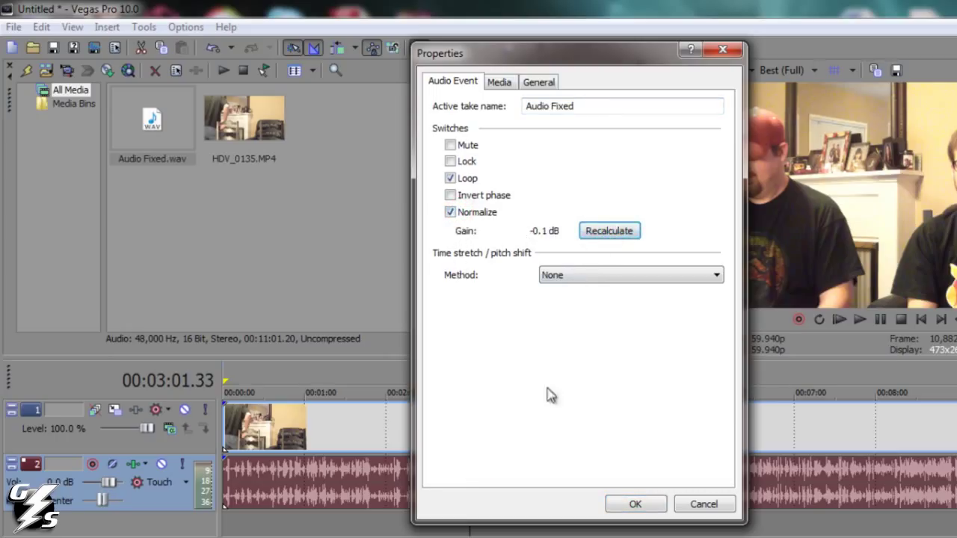
left_click(636, 505)
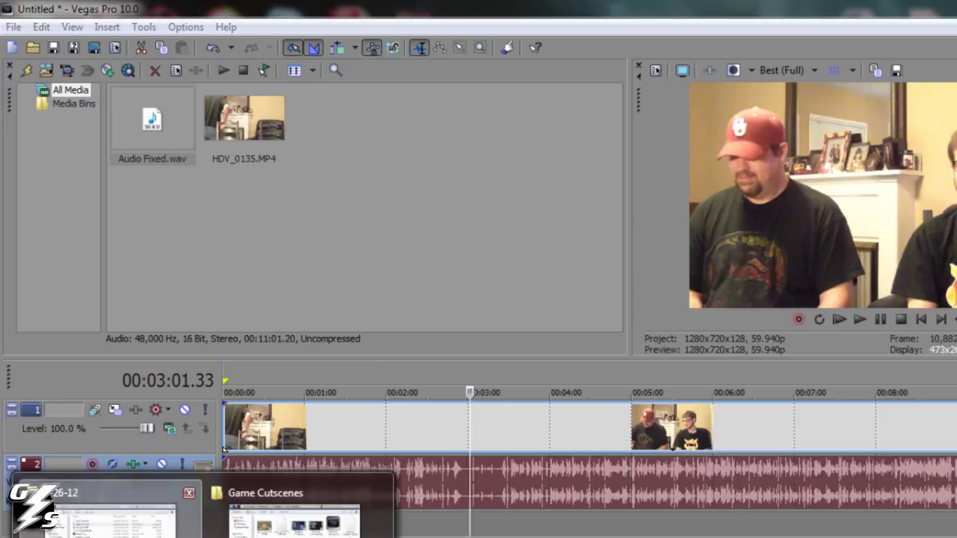
- Add Game Storm Lightning Logo 2.psd and Official GS Intro Short.mp4 from the GameStorm Intro folder to the project media
left_click(82, 516)
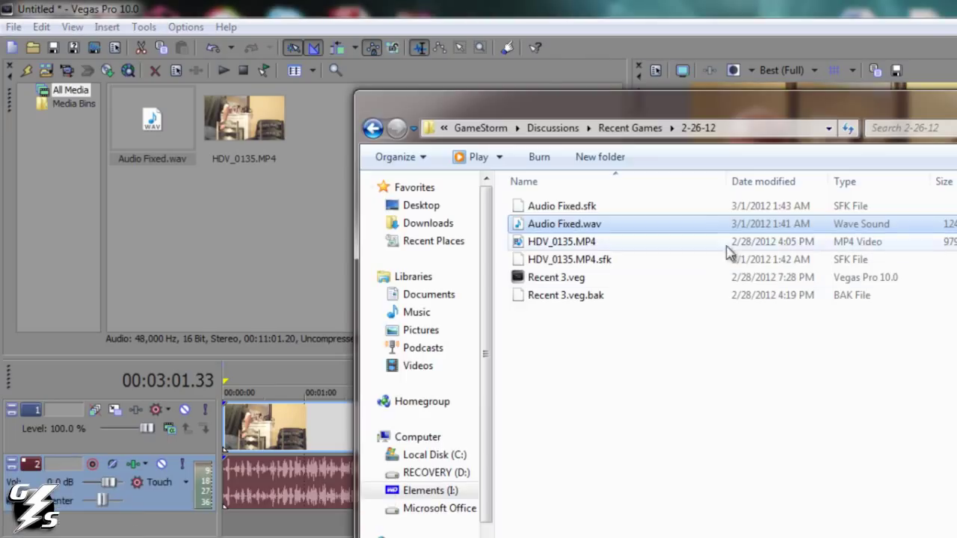
left_click(497, 128)
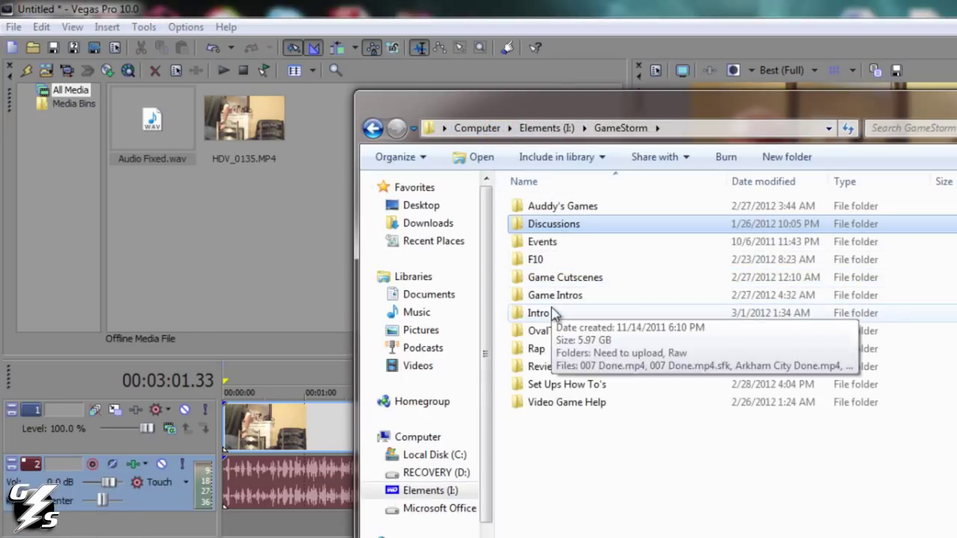
double_click(549, 316)
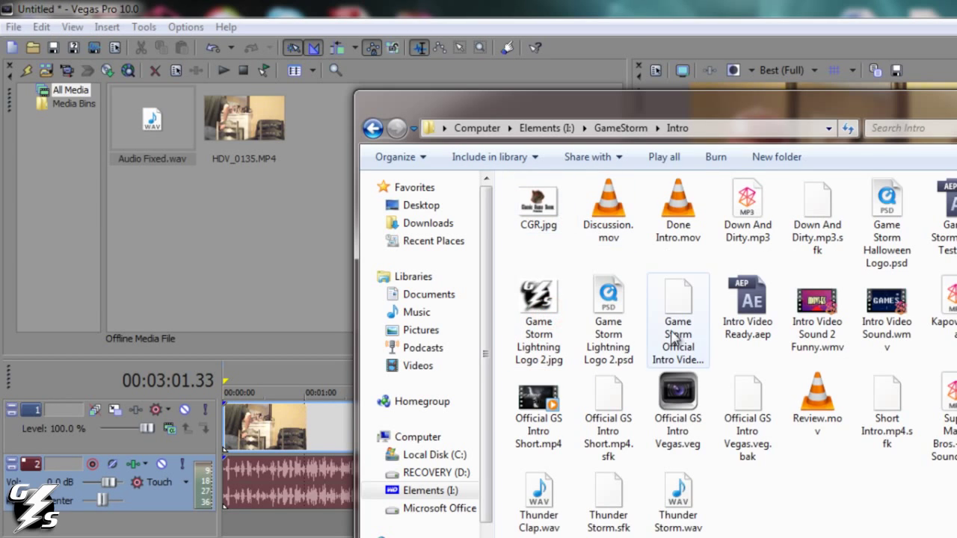
left_click_drag(602, 295, 294, 272)
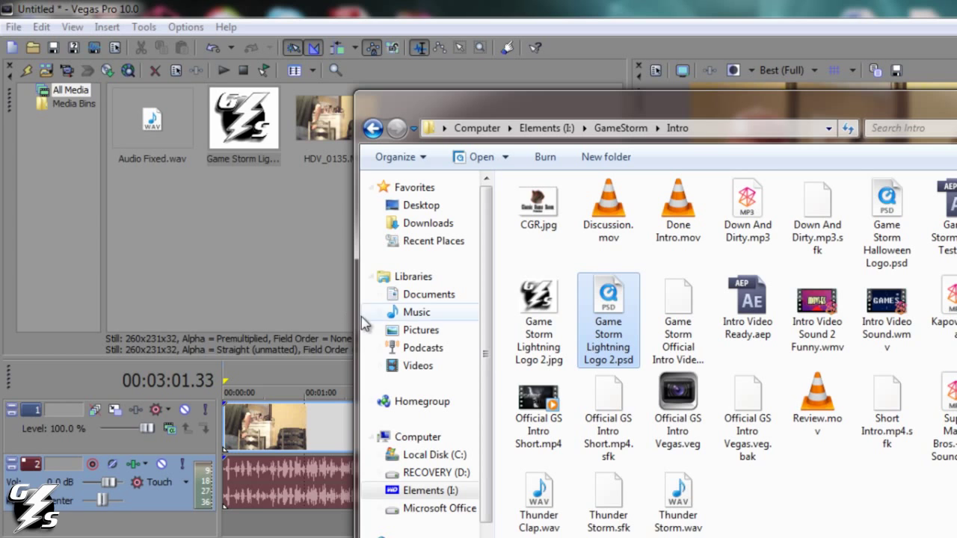
left_click_drag(551, 409, 337, 312)
left_click_drag(306, 267, 305, 267)
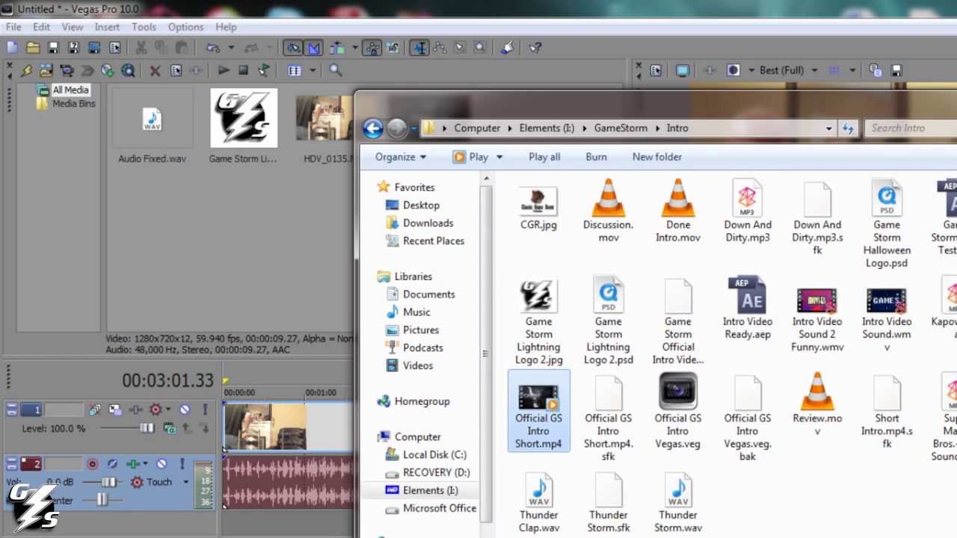
left_click(92, 193)
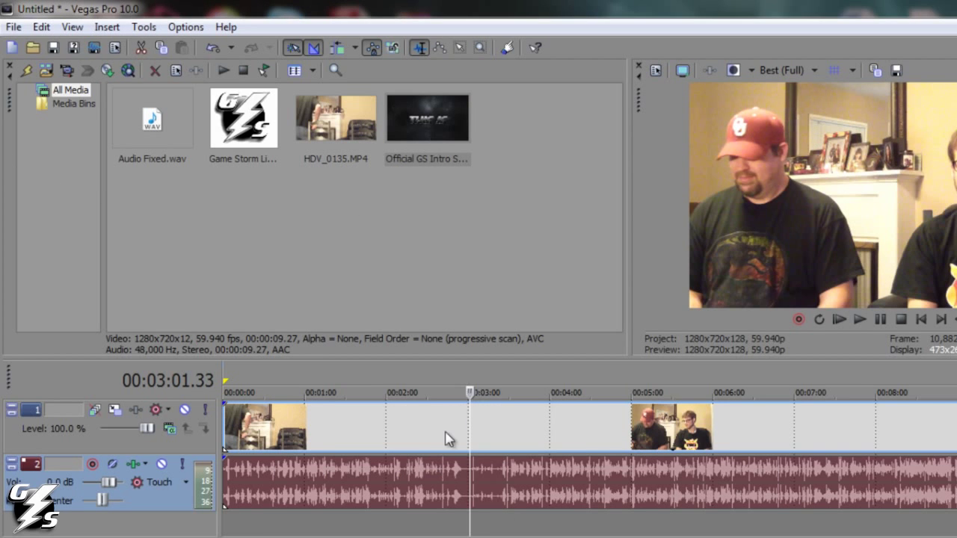
- Place Official GS Intro Short.mp4 at the timeline start, with the grouped HDV_0135 clip following directly after it
scroll(424, 443, "down", 1)
left_click_drag(353, 449, 526, 453)
left_click_drag(419, 143, 224, 438)
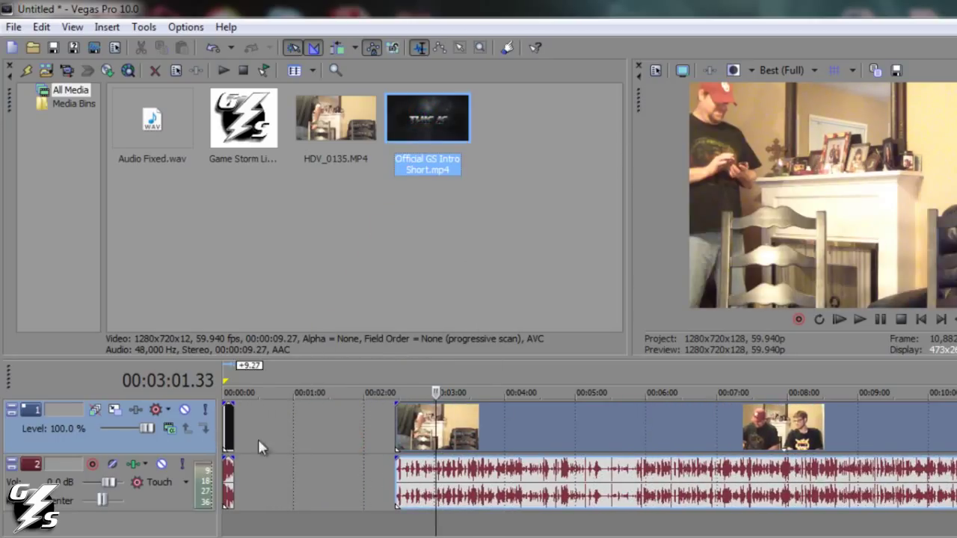
left_click_drag(548, 438, 392, 431)
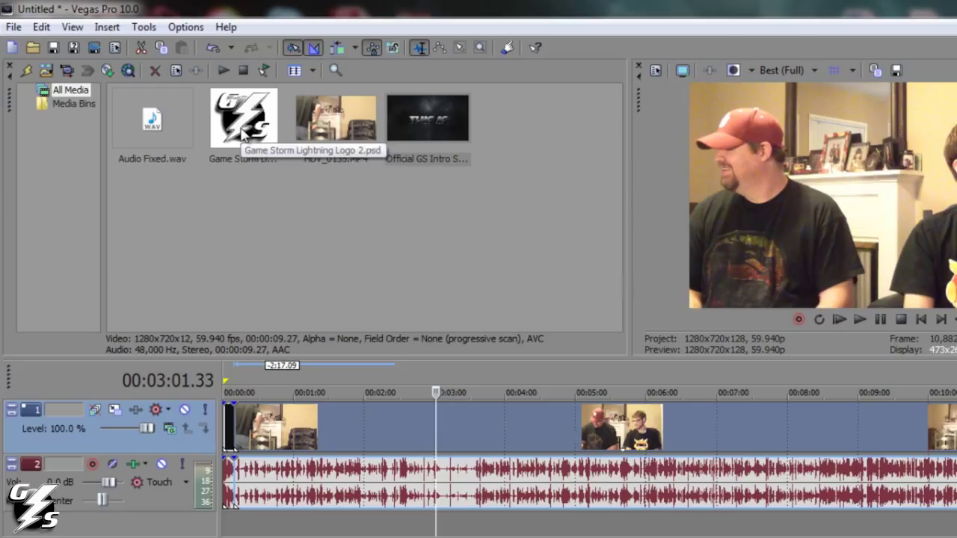
- Insert a video track above the clip and place Game Storm Lightning Logo 2.psd on it, starting where the intro ends
right_click(192, 448)
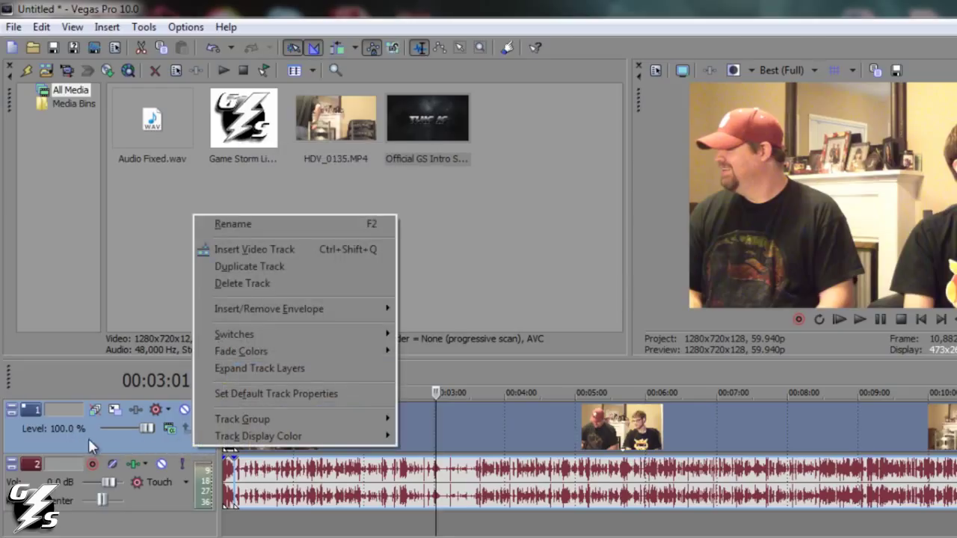
left_click(135, 505)
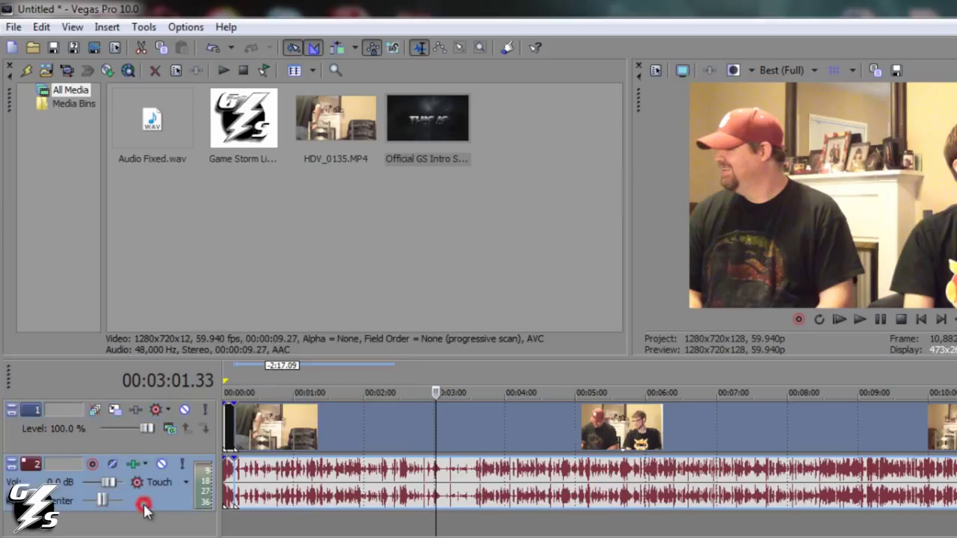
right_click(121, 437)
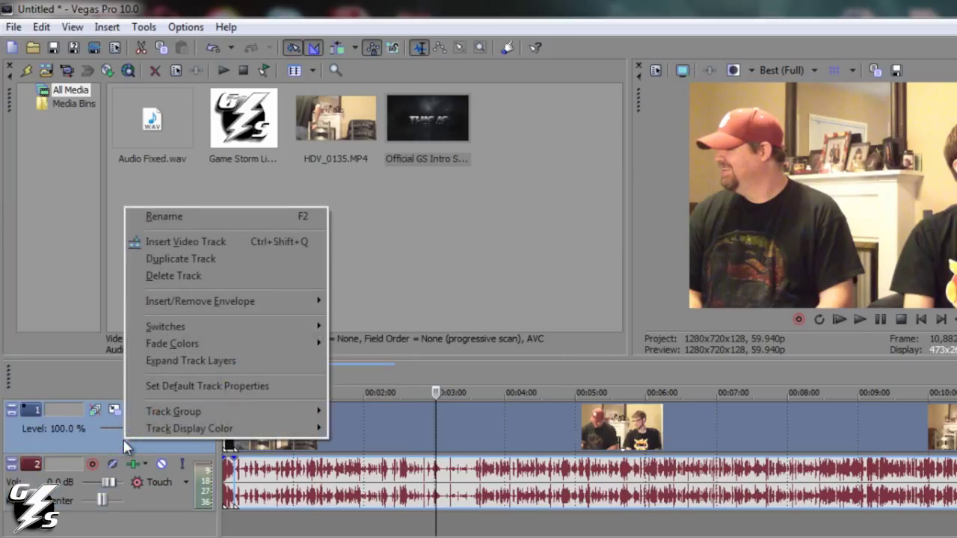
left_click(233, 241)
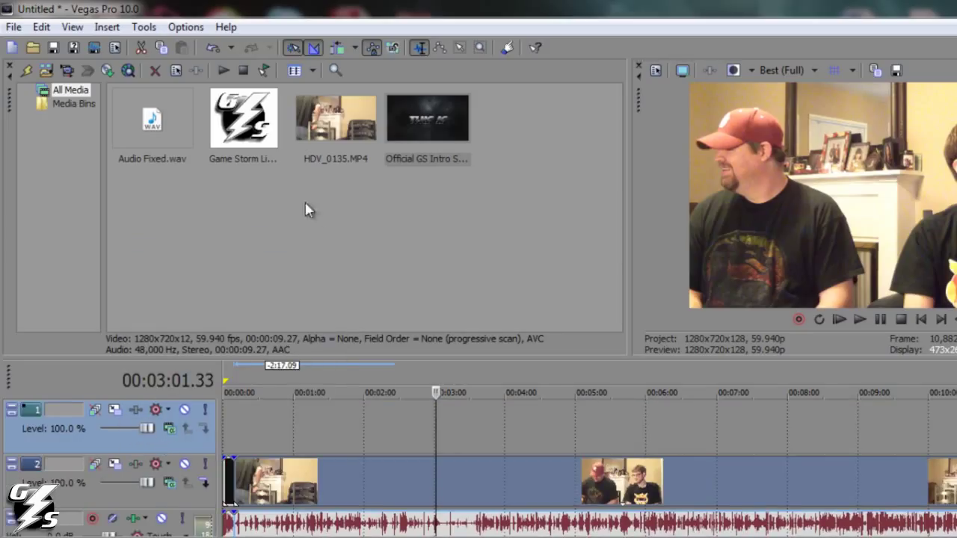
left_click_drag(246, 127, 349, 421)
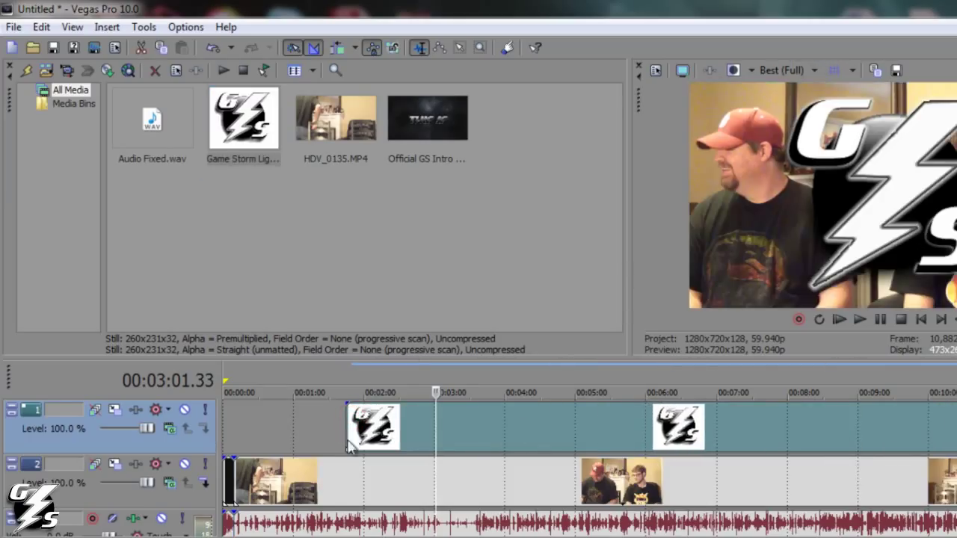
left_click_drag(347, 433, 234, 434)
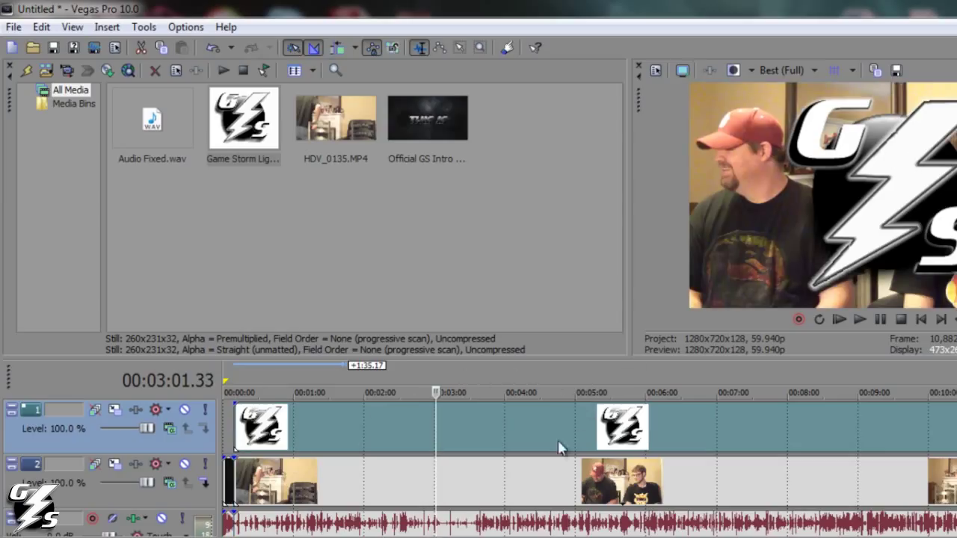
left_click_drag(166, 449, 174, 511)
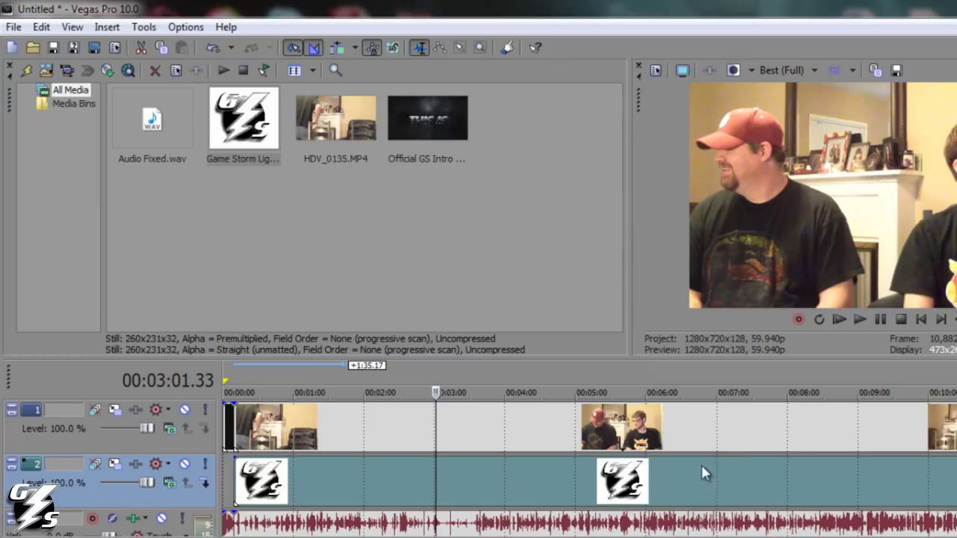
left_click_drag(176, 500, 175, 416)
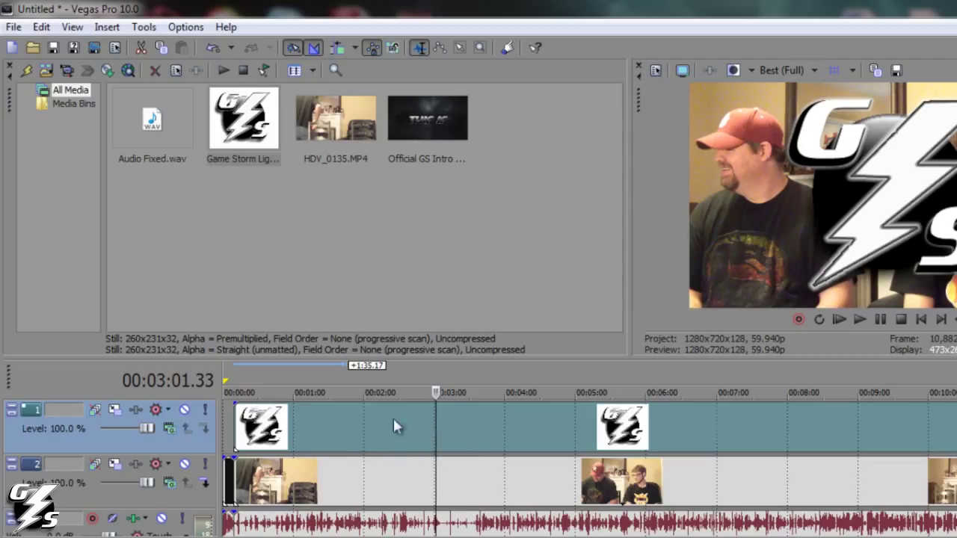
- Group the Game Storm logo, HDV_0135 video and fixed audio events so that they move together on the timeline
left_click(356, 481)
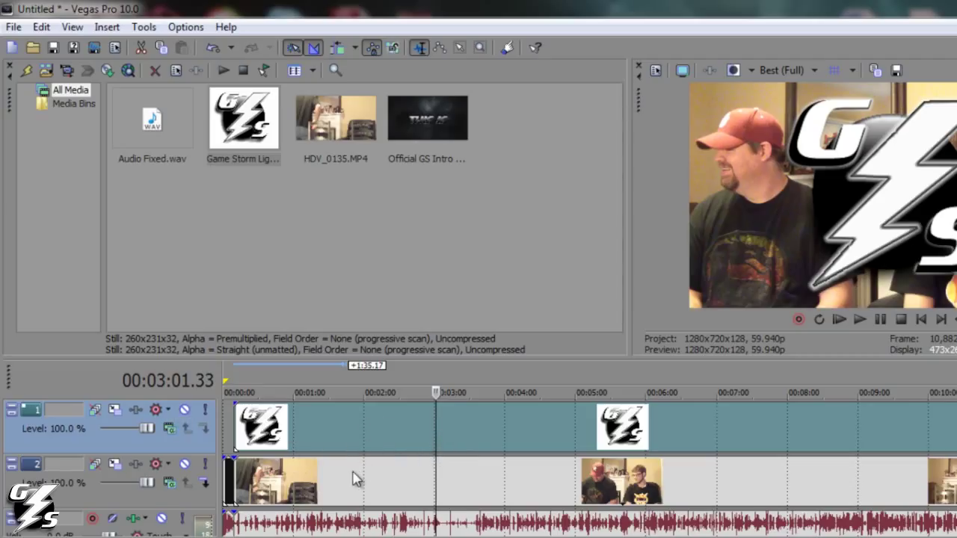
left_click(360, 524)
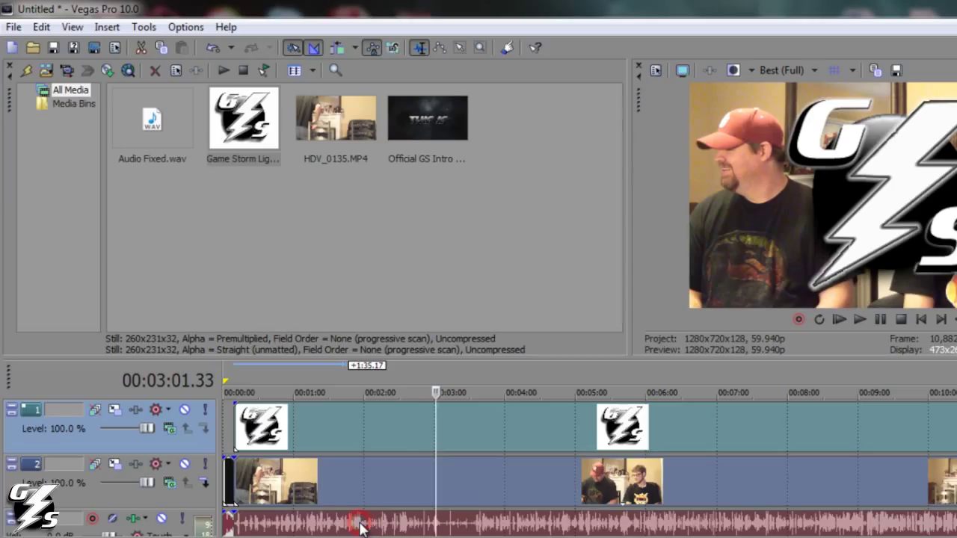
right_click(375, 483)
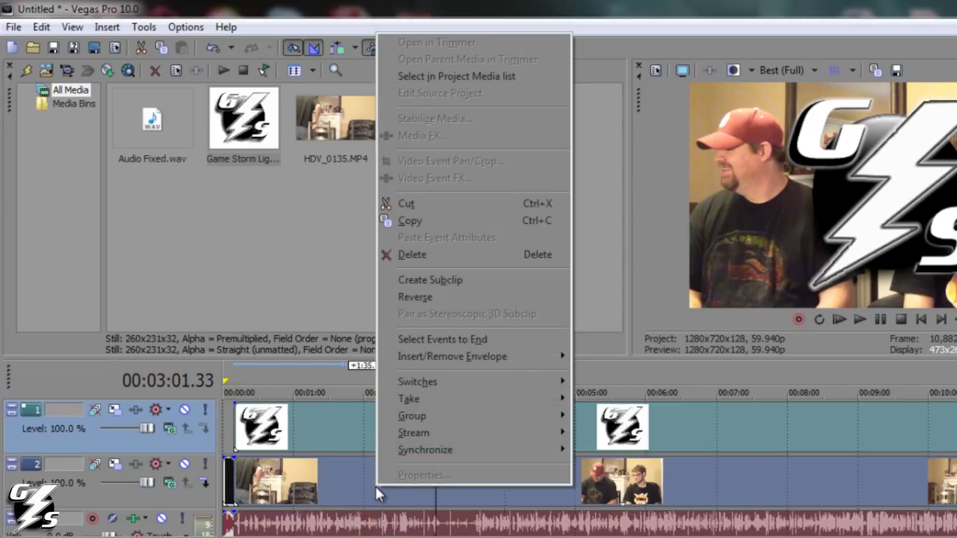
mouse_move(458, 419)
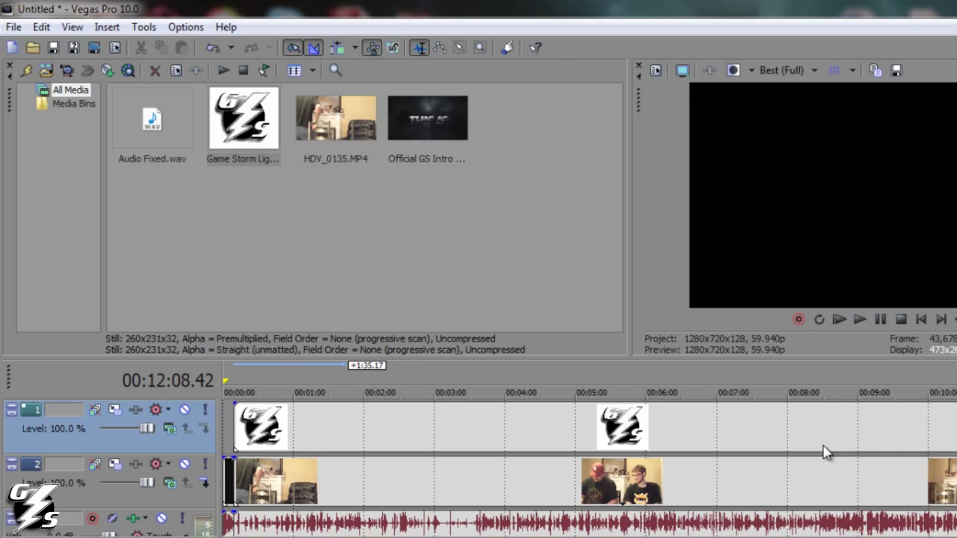
left_click(769, 436)
left_click_drag(826, 436, 770, 437)
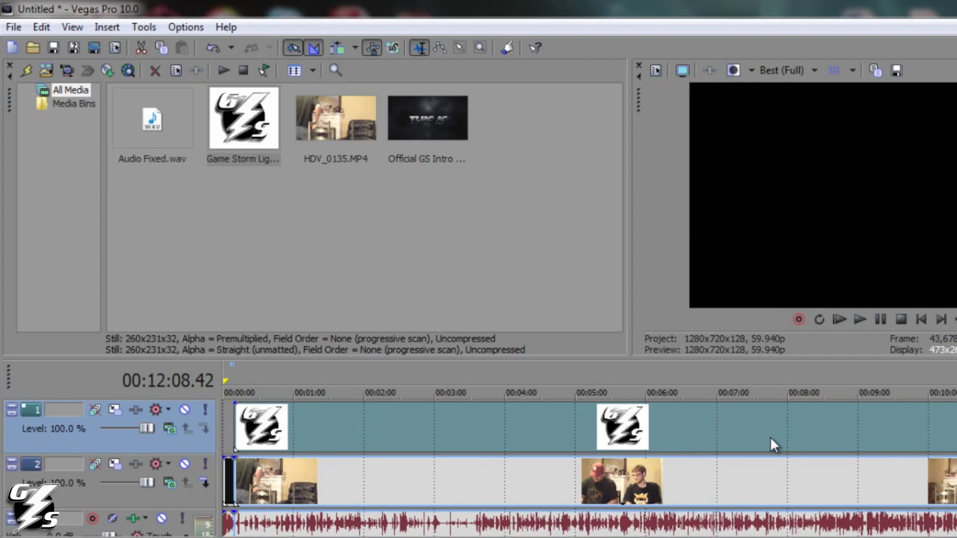
- Try to shrink the logo overlay by enlarging its crop frame in Event Pan/Crop
left_click(600, 378)
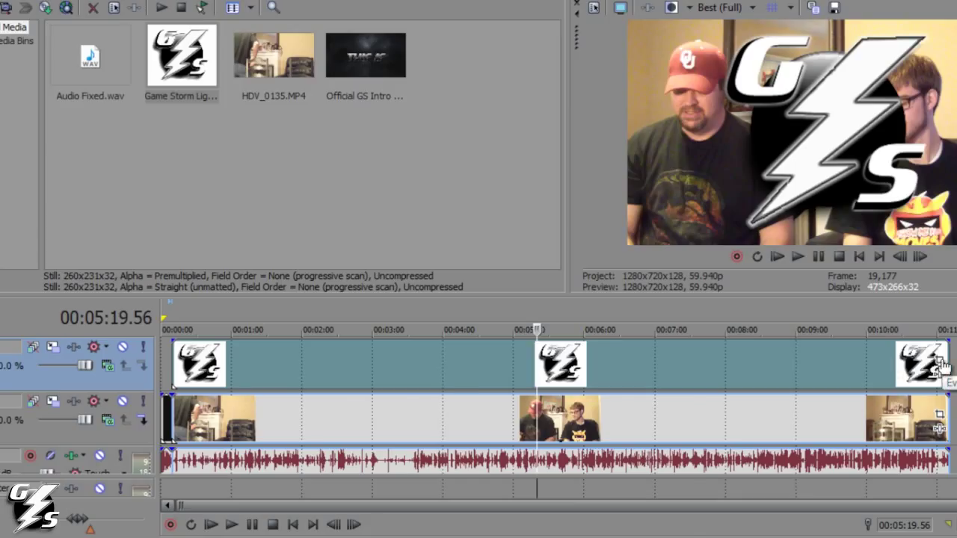
left_click(940, 362)
scroll(295, 310, "down", 5)
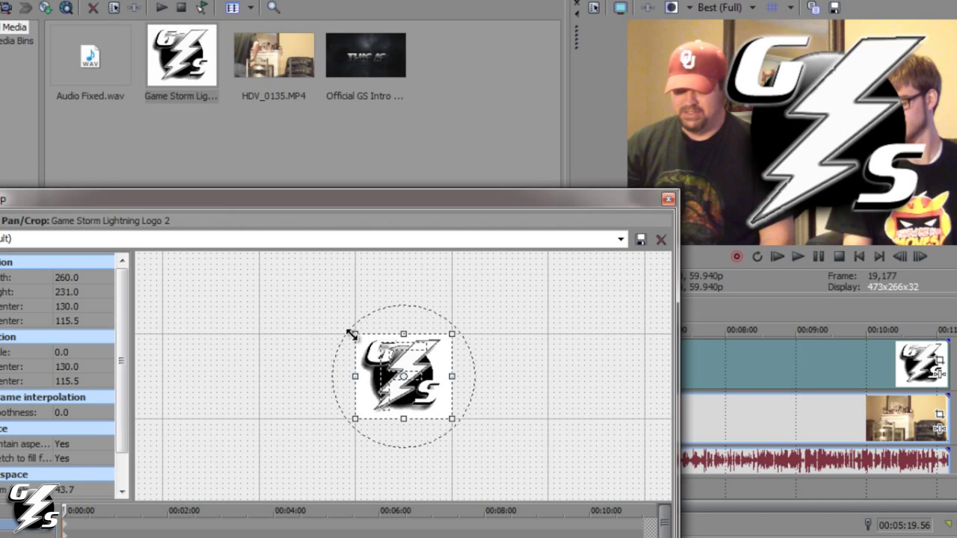
left_click_drag(352, 334, 272, 307)
key("ctrl+z")
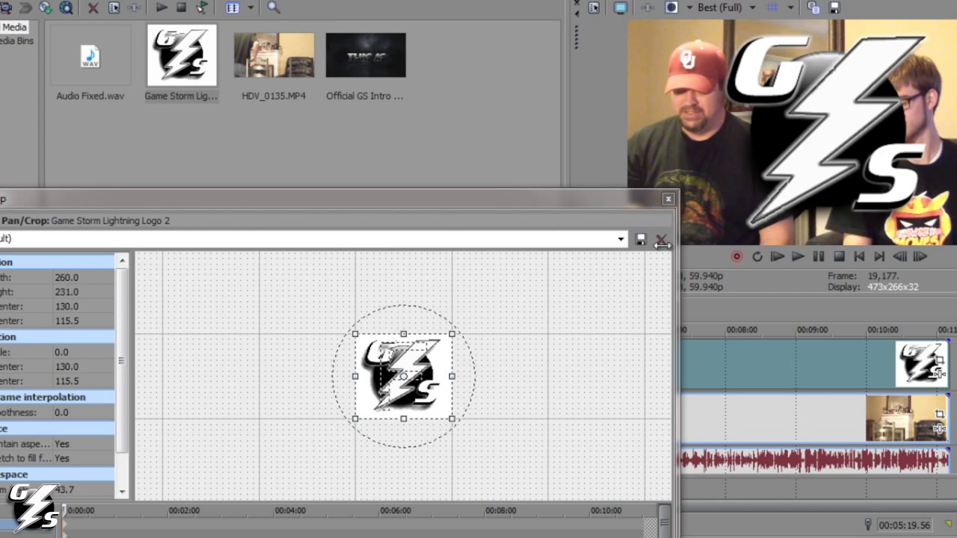
left_click(669, 199)
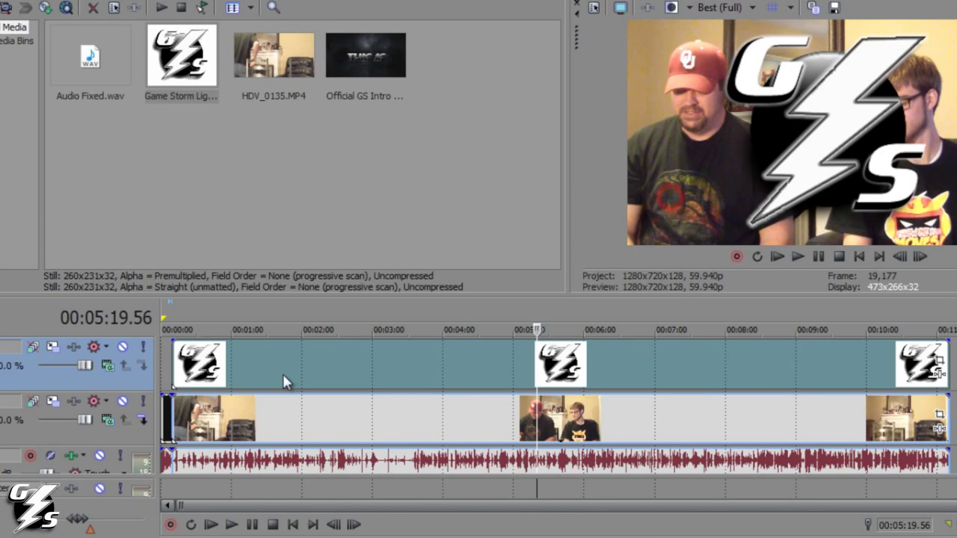
- Shrink the logo track with Track Motion to about 232 × 130 and position it at about X 568, Y -295
left_click(54, 349)
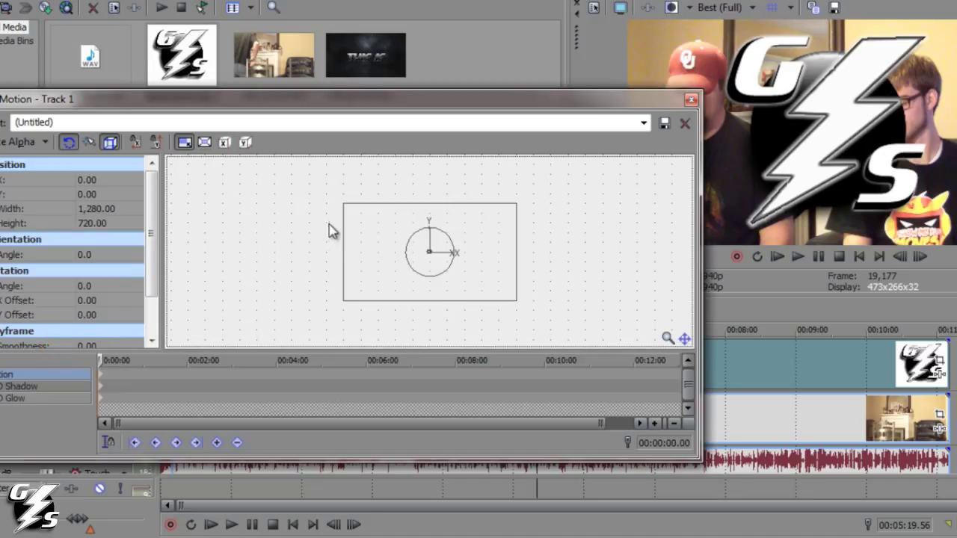
left_click_drag(343, 204, 494, 276)
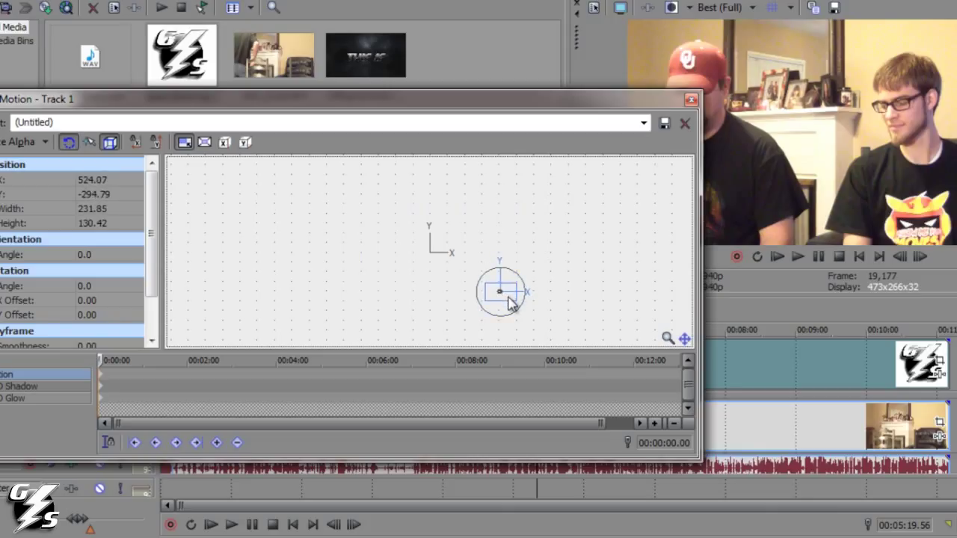
left_click(508, 298)
left_click_drag(512, 303, 518, 305)
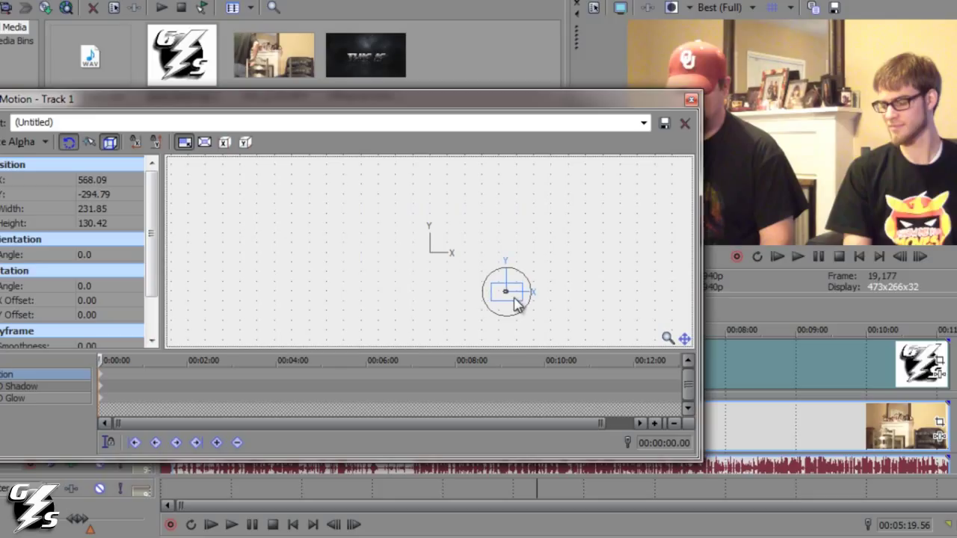
left_click(691, 100)
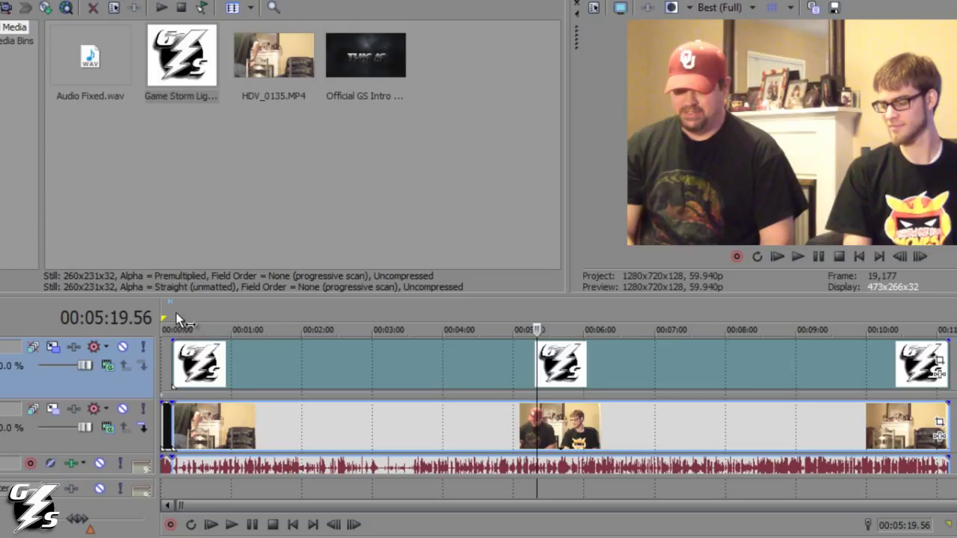
- Return the cursor to the timeline start and reduce all tracks to a compact height
scroll(194, 385, "up", 2)
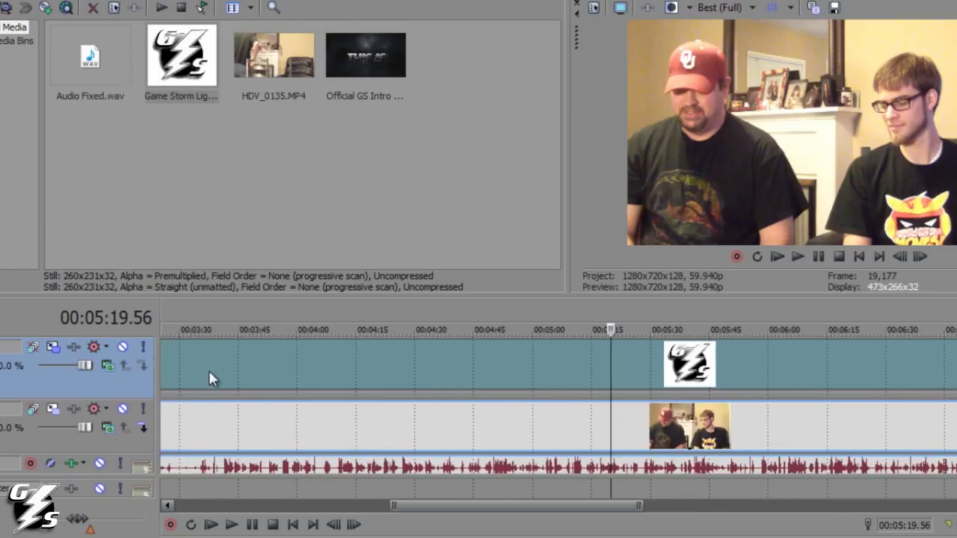
left_click(293, 525)
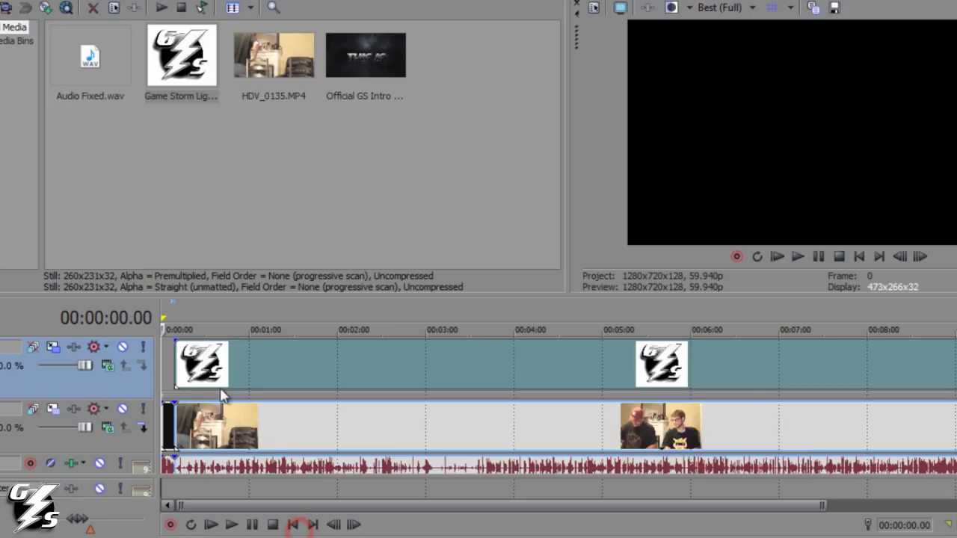
scroll(199, 479, "down", 5)
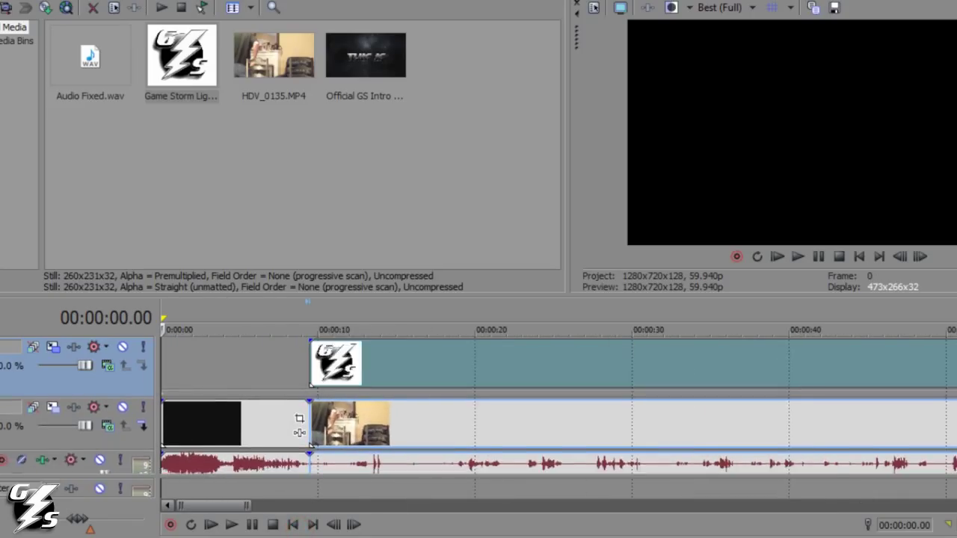
key("ctrl+grave")
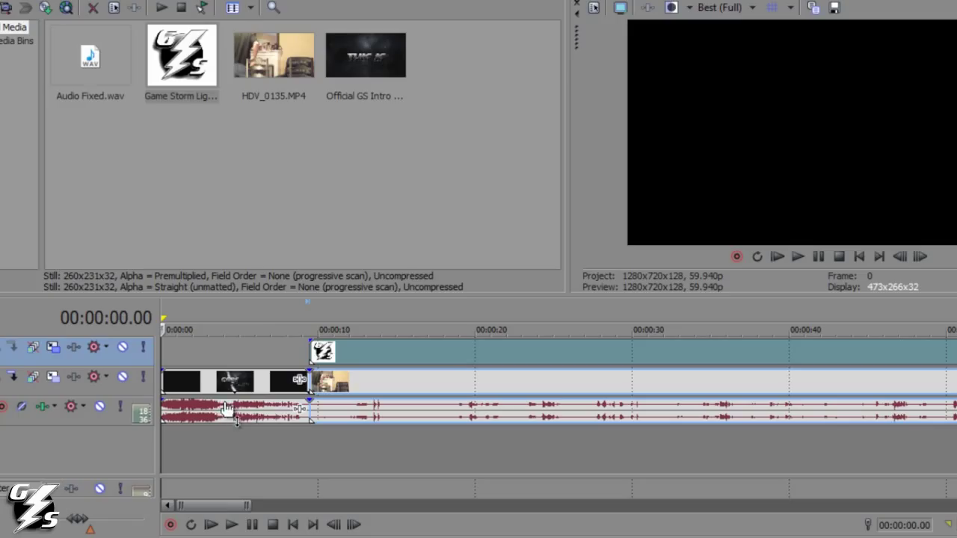
scroll(537, 424, "up", 8)
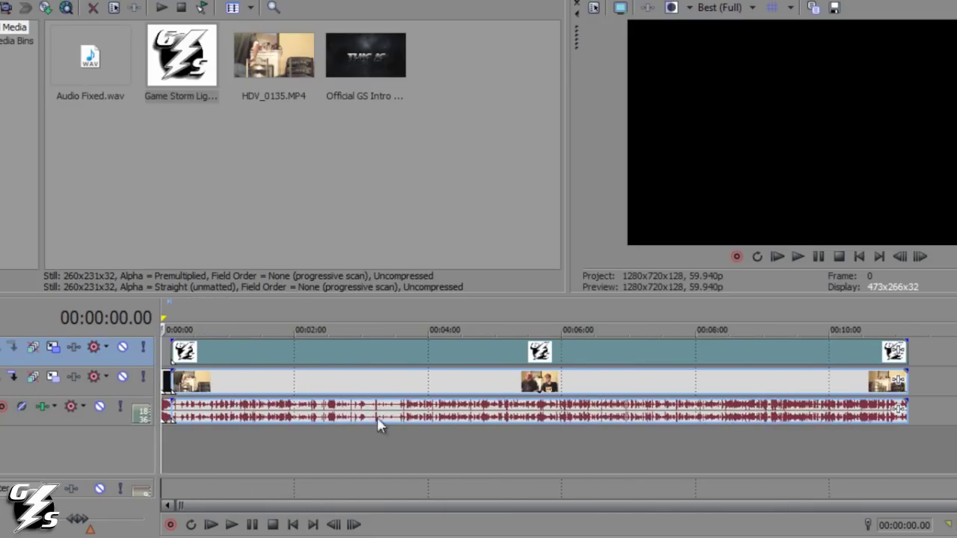
scroll(314, 417, "down", 8)
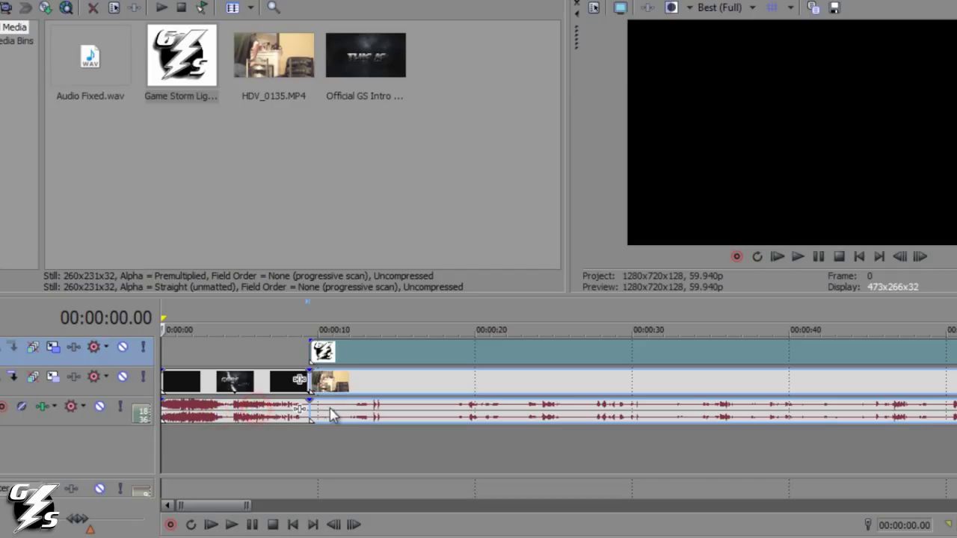
- Add a volume envelope to the audio track and lower it to -3.5 dB
left_click(225, 415)
scroll(226, 415, "up", 3)
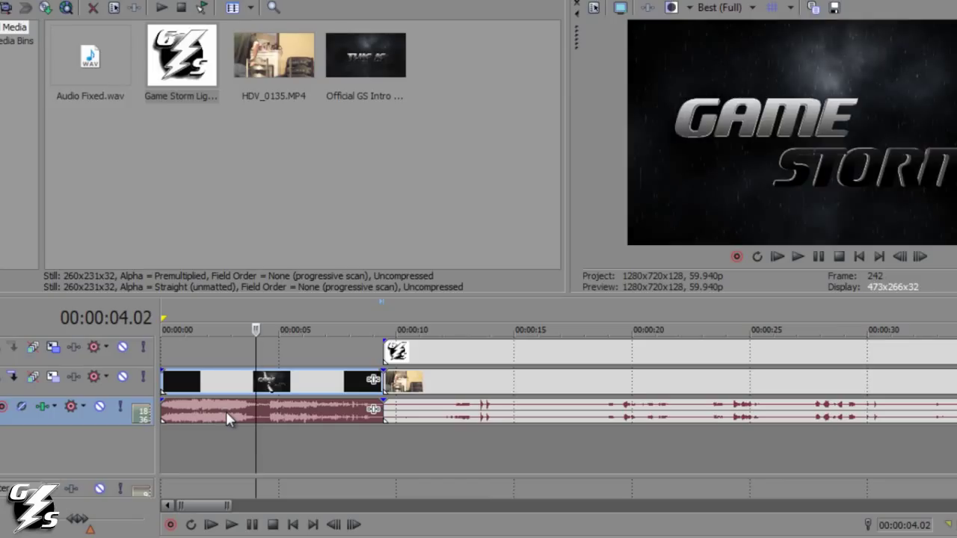
key("v")
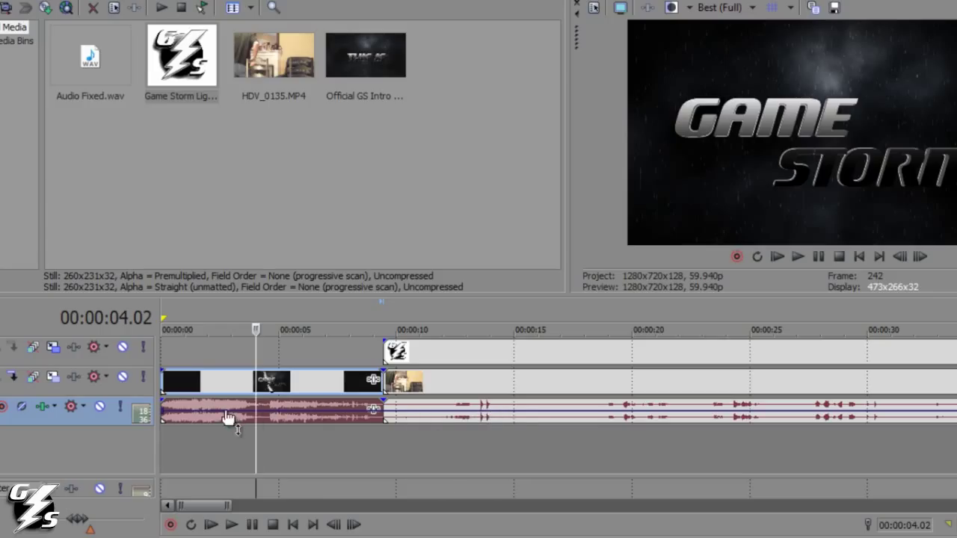
scroll(273, 418, "up", 3)
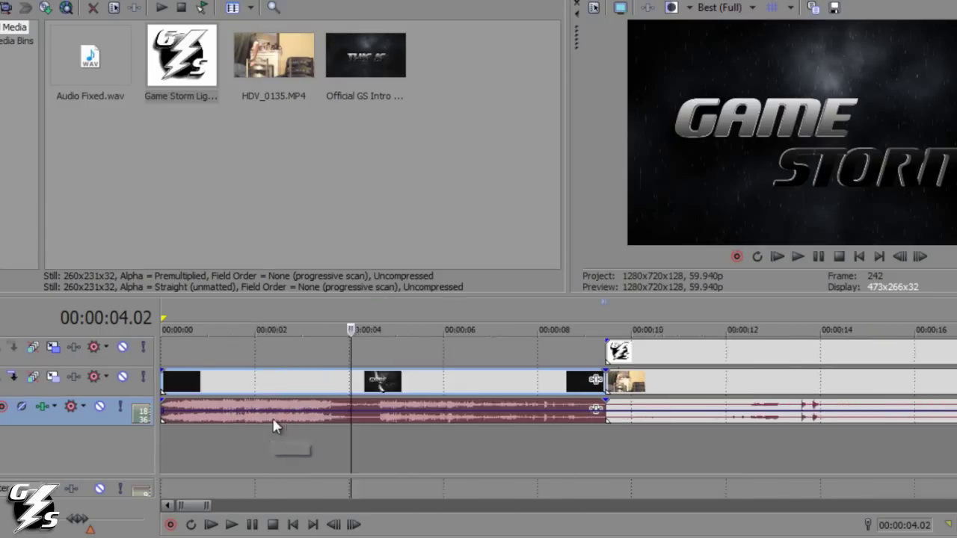
mouse_move(280, 418)
left_mouse_down()
mouse_move(283, 433)
mouse_move(283, 425)
left_mouse_up()
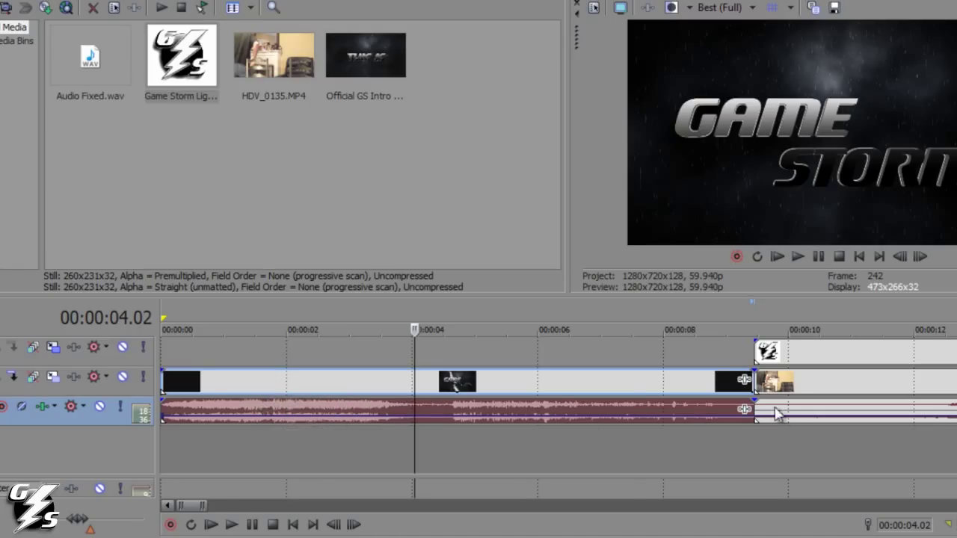
- Add volume envelope points at 00:00:09.23 and 00:00:09.26 near the intro's end, and raise the level from the second point onward
scroll(748, 418, "down", 10)
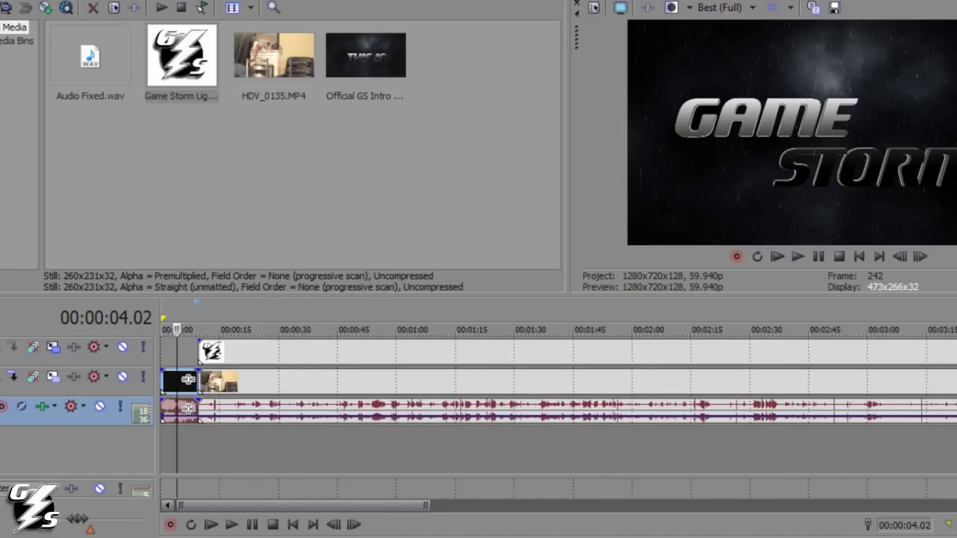
scroll(487, 444, "up", 8)
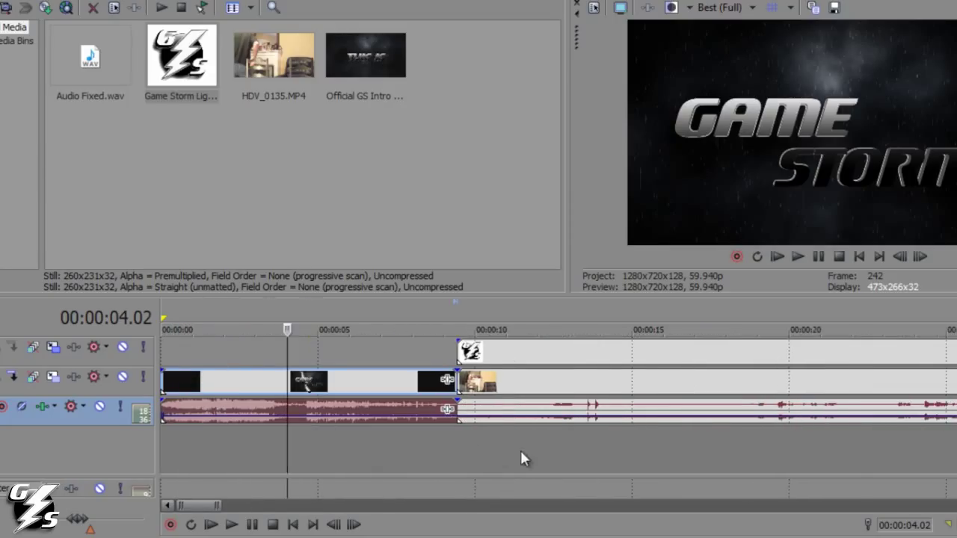
left_click(453, 328)
scroll(490, 443, "up", 5)
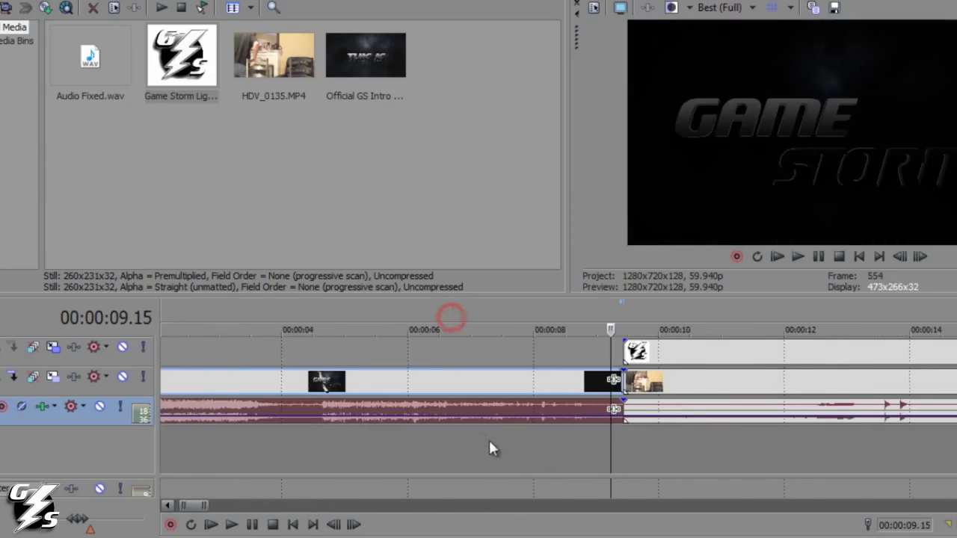
scroll(636, 459, "up", 1)
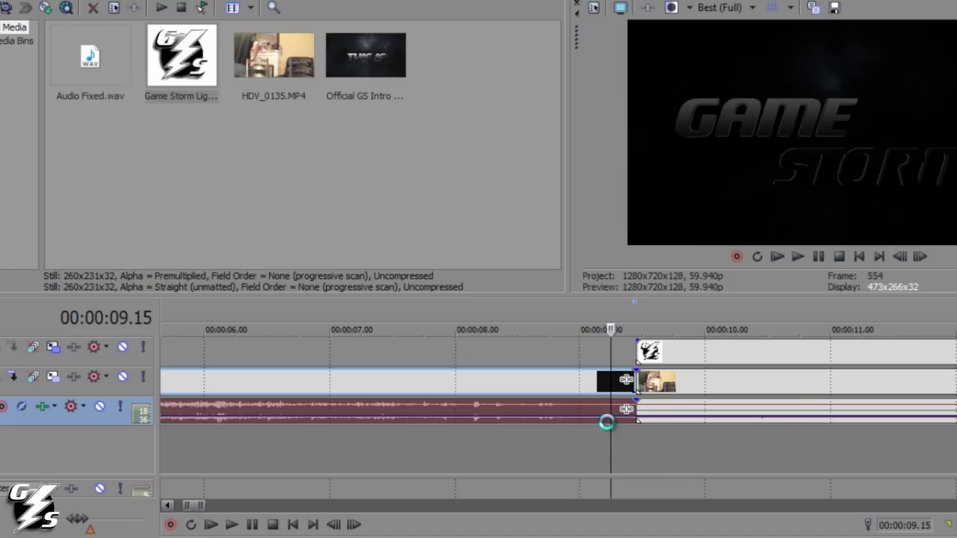
scroll(607, 424, "up", 1)
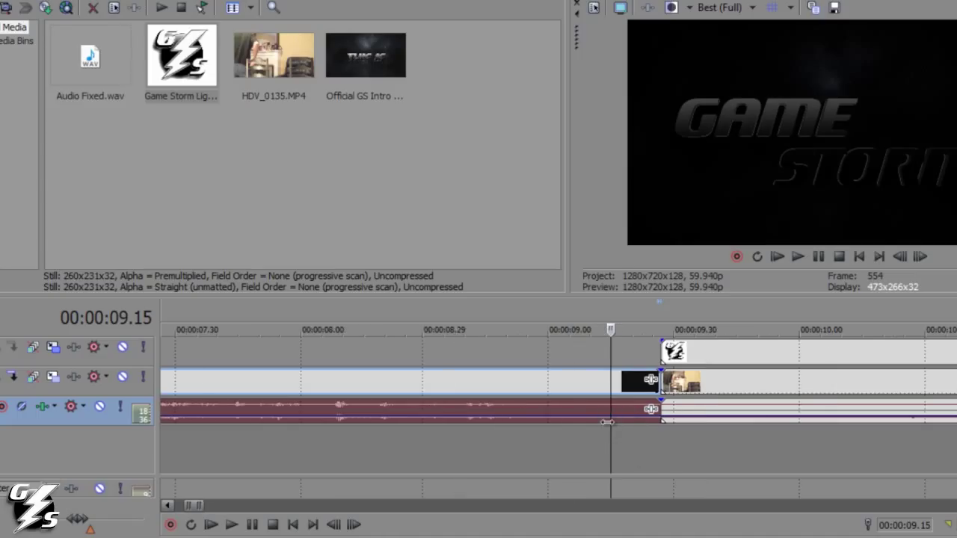
left_click(646, 416)
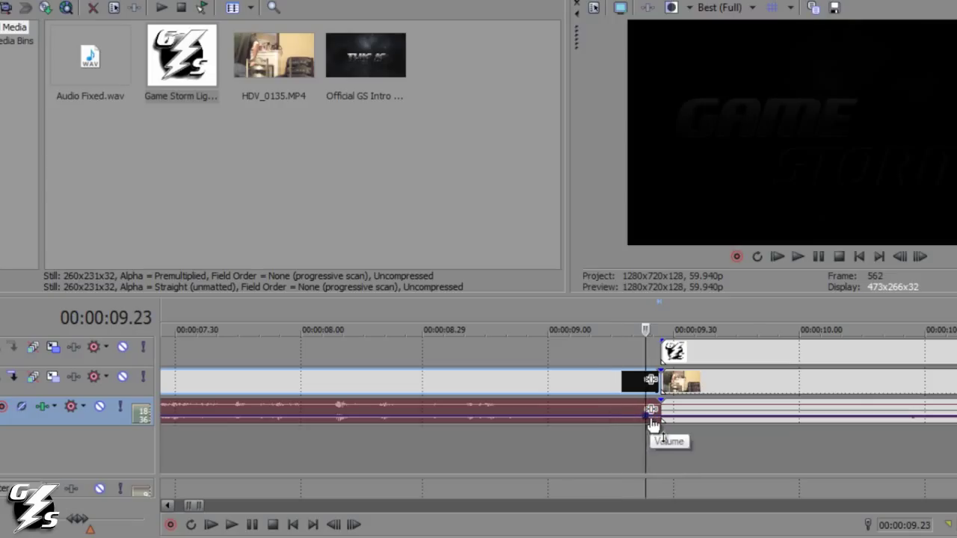
left_click(658, 421)
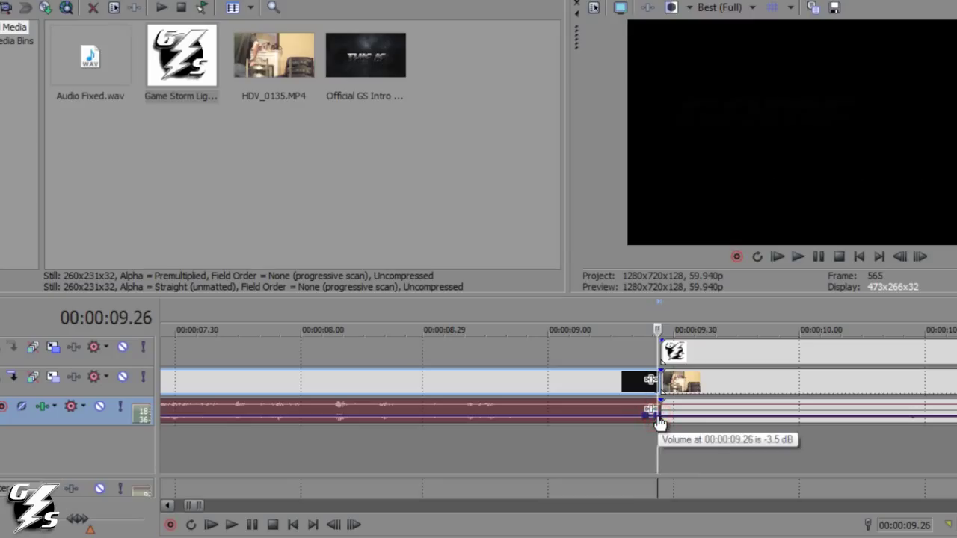
left_click(660, 424)
left_click_drag(659, 424, 659, 419)
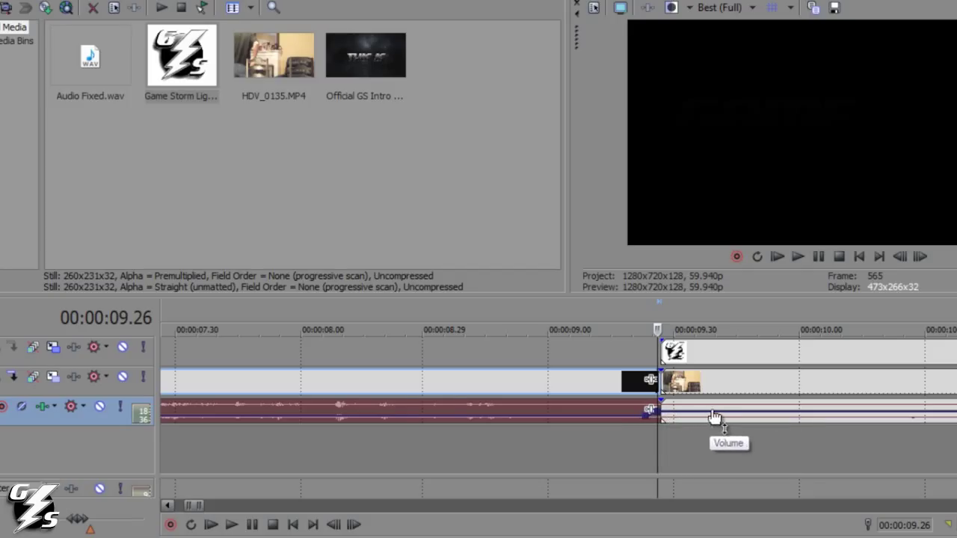
- Disable resampling, turn off Maintain aspect ratio and turn on Reduce interlace flicker for the intro's video event
scroll(716, 416, "down", 2)
scroll(717, 416, "down", 10)
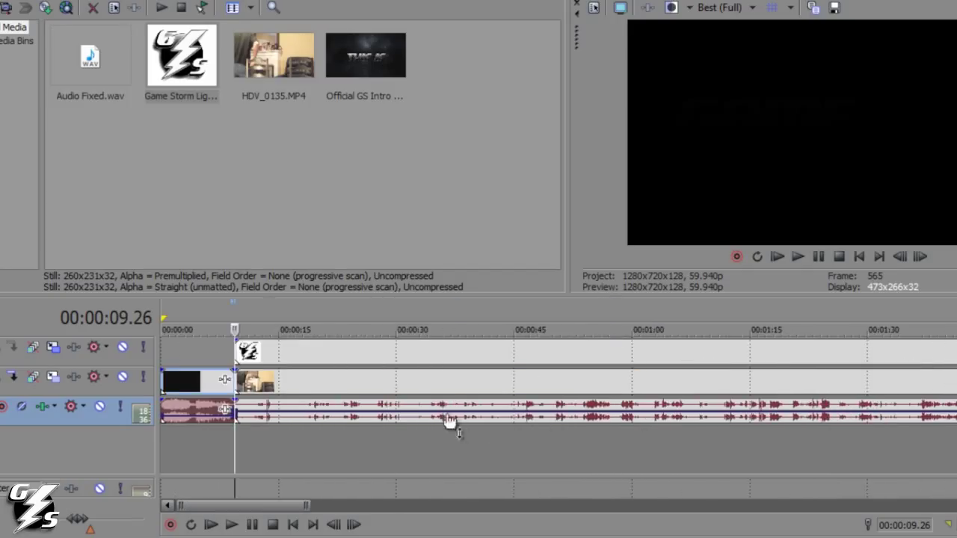
scroll(194, 411, "up", 3)
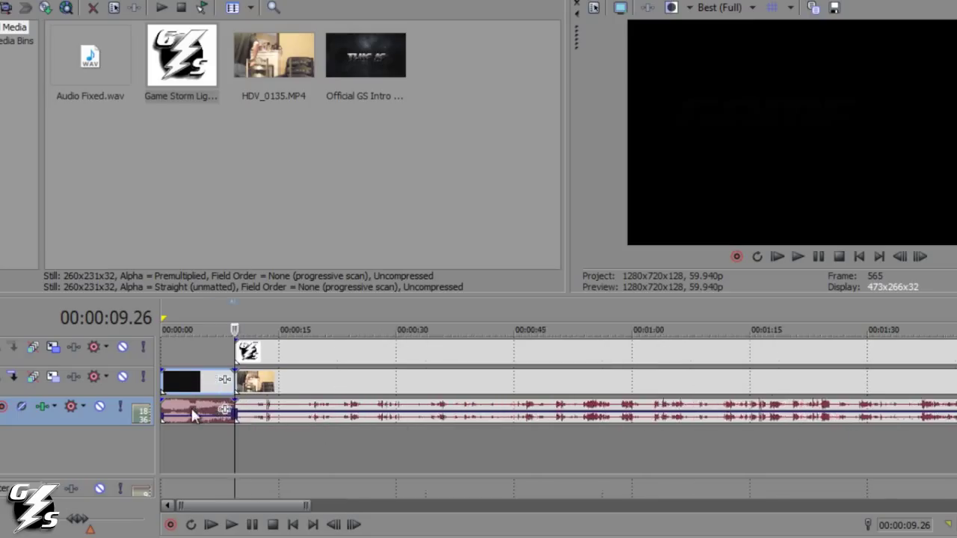
left_click(214, 327)
scroll(275, 420, "up", 3)
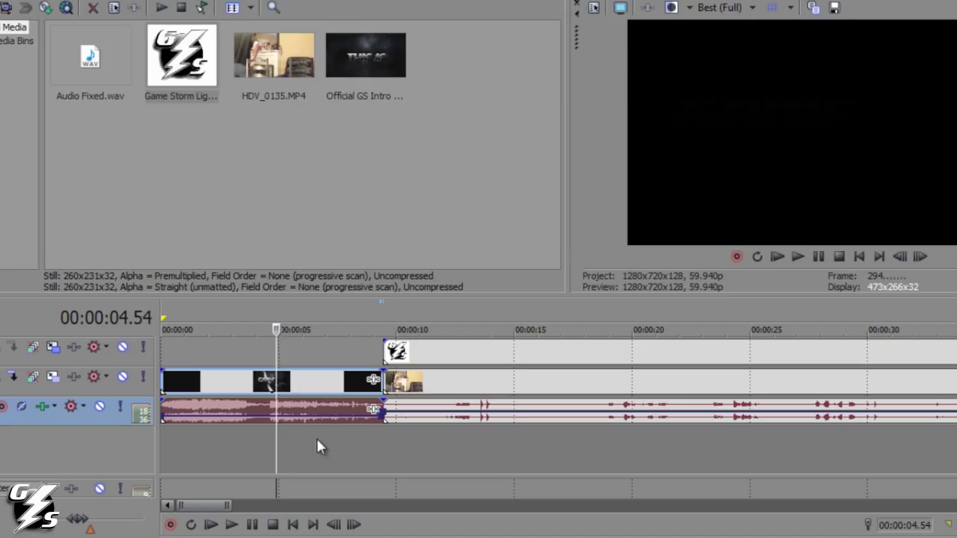
right_click(329, 389)
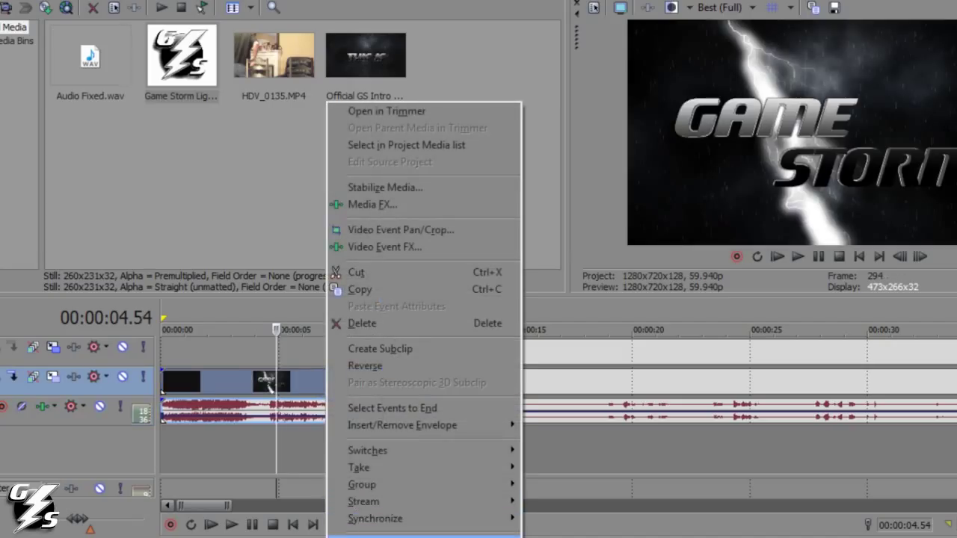
left_click(422, 535)
left_click(388, 207)
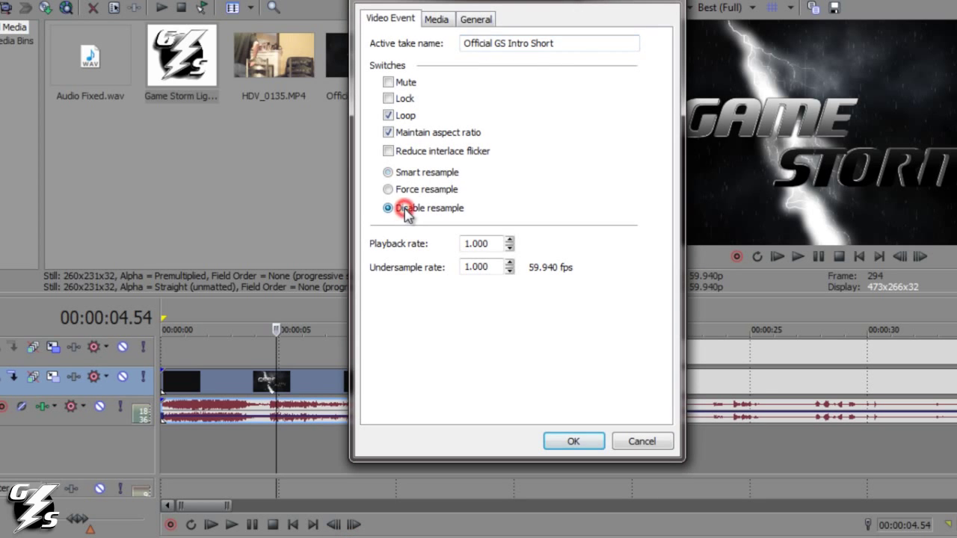
left_click(388, 132)
left_click(572, 441)
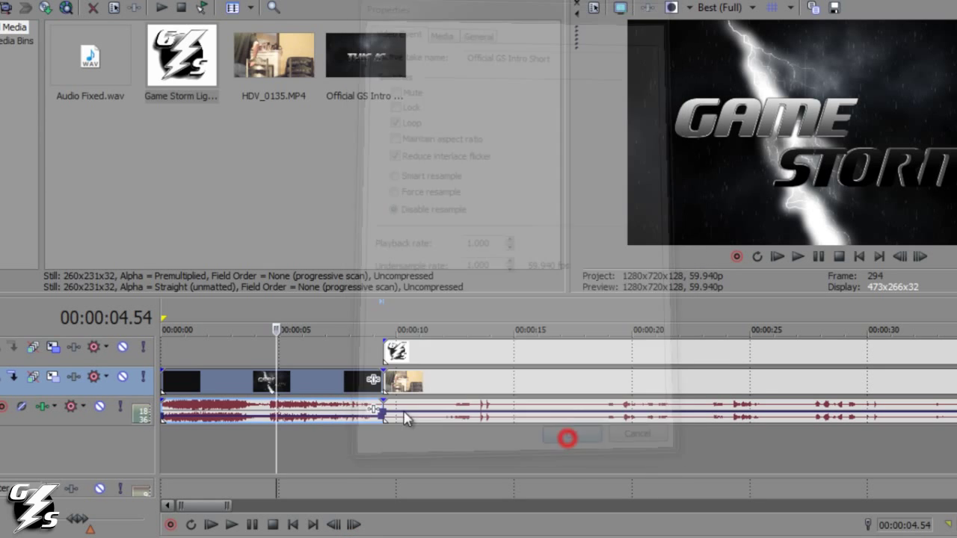
- Normalize the intro's audio event and recalculate its gain
right_click(338, 414)
left_click(369, 389)
left_click(388, 149)
left_click(566, 168)
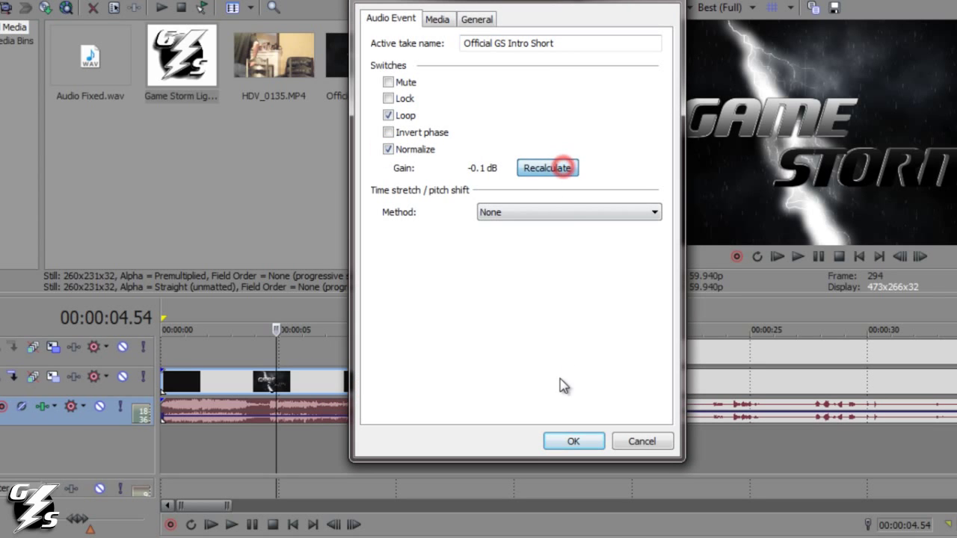
left_click(572, 442)
- Add fade-ins of about 2 seconds to the logo, main video and main audio events right after the intro
scroll(333, 406, "down", 6)
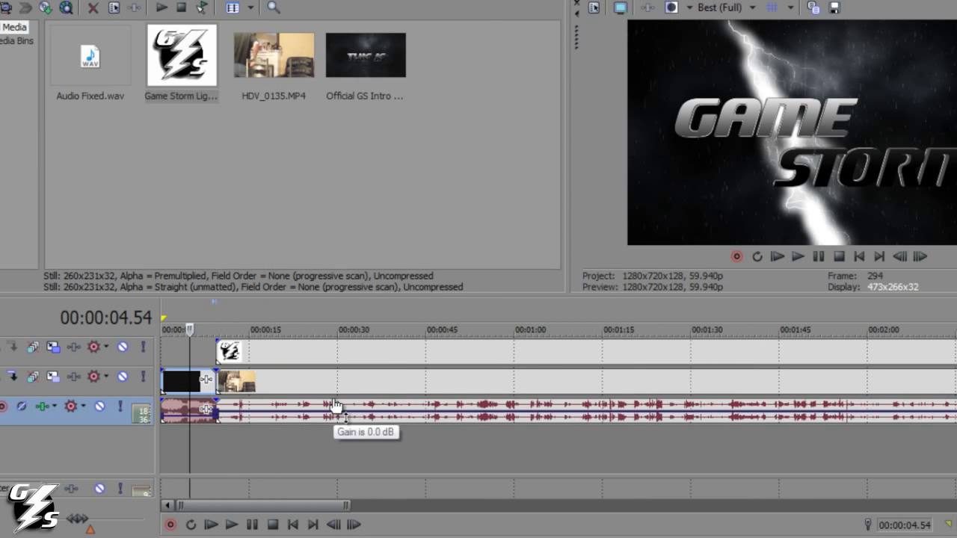
left_click(216, 322)
scroll(334, 402, "up", 5)
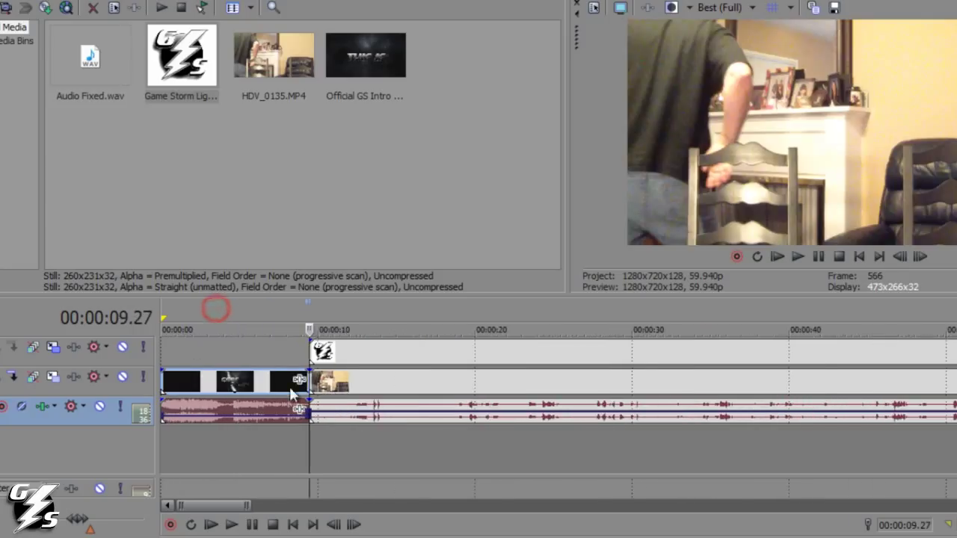
left_click_drag(380, 337, 427, 341)
left_click(362, 313)
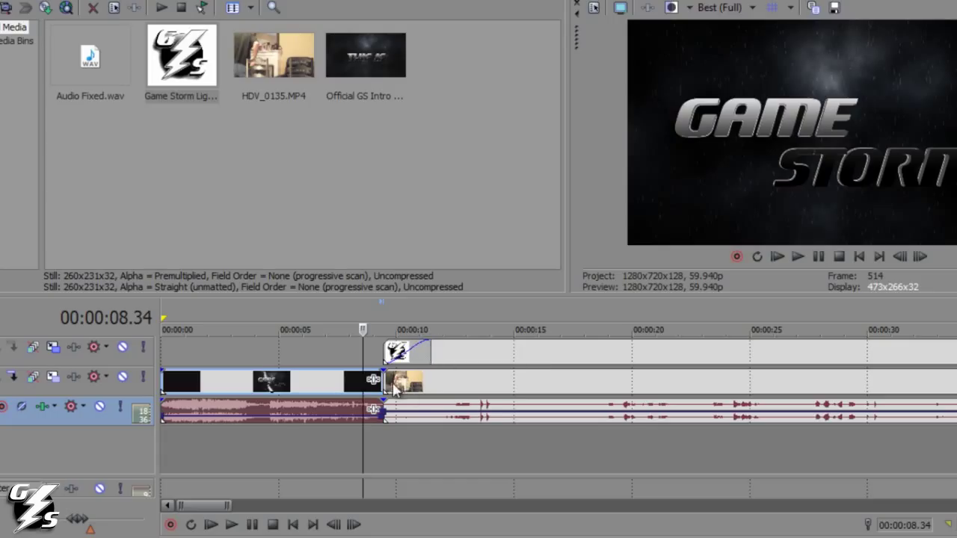
left_click_drag(389, 372, 422, 370)
left_click_drag(386, 406, 430, 402)
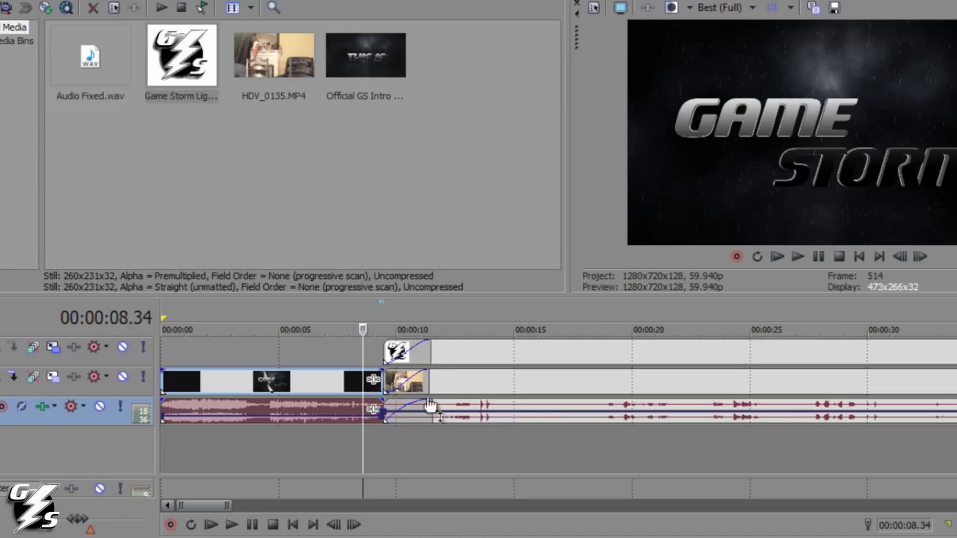
- Check the main footage at several points along the timeline and place the cursor at 00:08:28.39
scroll(423, 417, "down", 5)
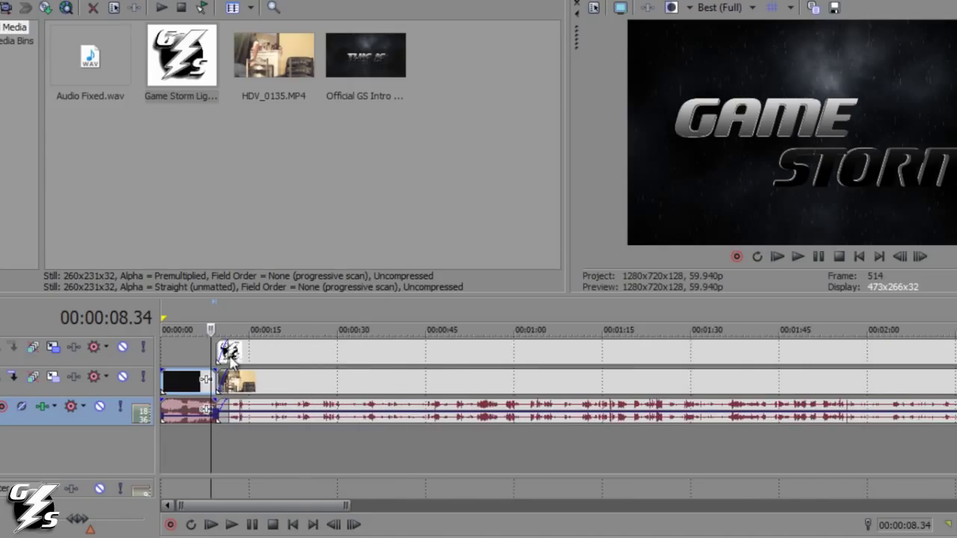
scroll(233, 366, "down", 3)
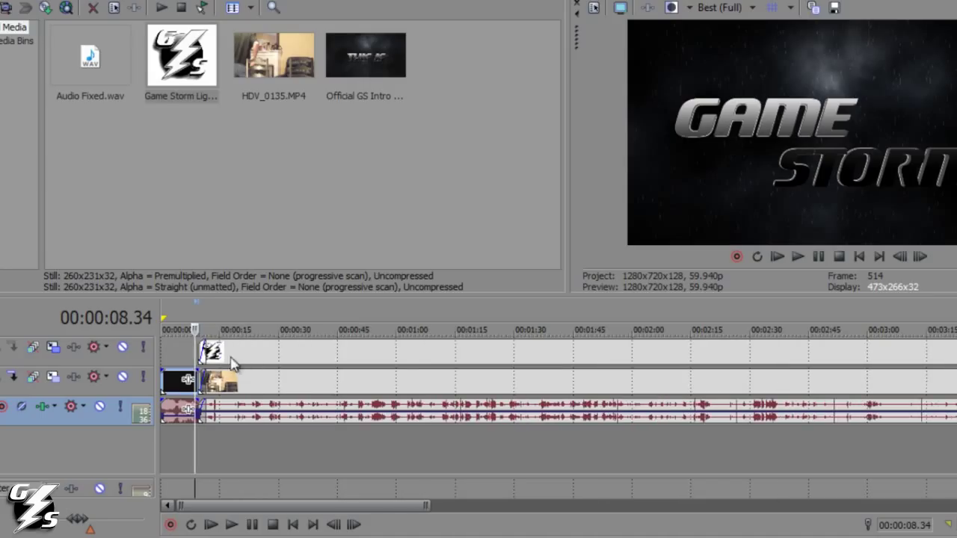
left_click(690, 308)
scroll(690, 308, "down", 2)
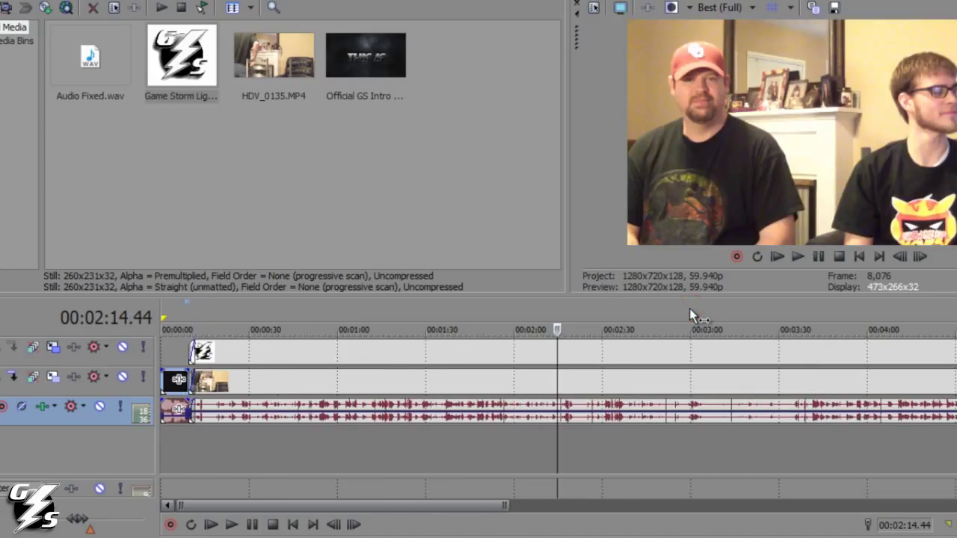
left_click(634, 308)
left_click(760, 313)
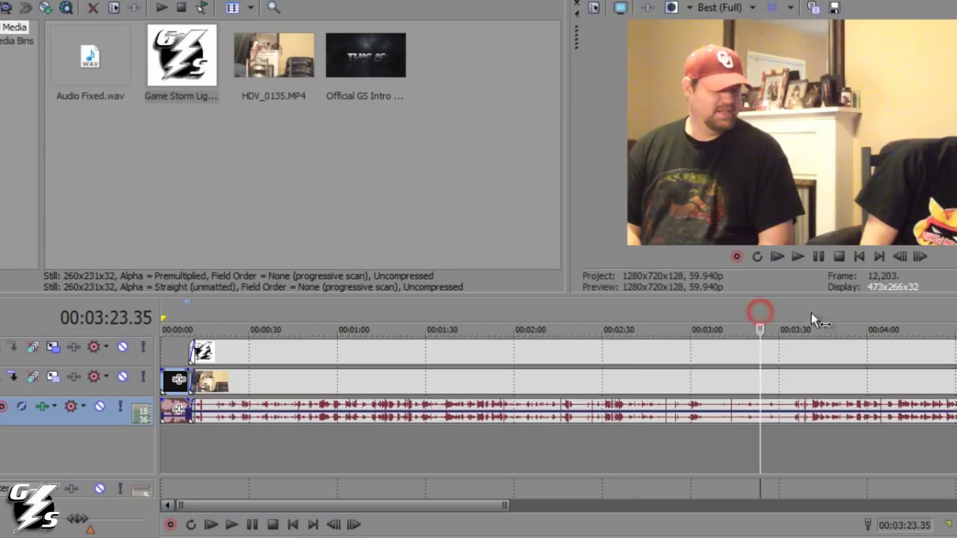
left_click(882, 312)
left_click(954, 308)
scroll(798, 327, "down", 2)
left_click(799, 327)
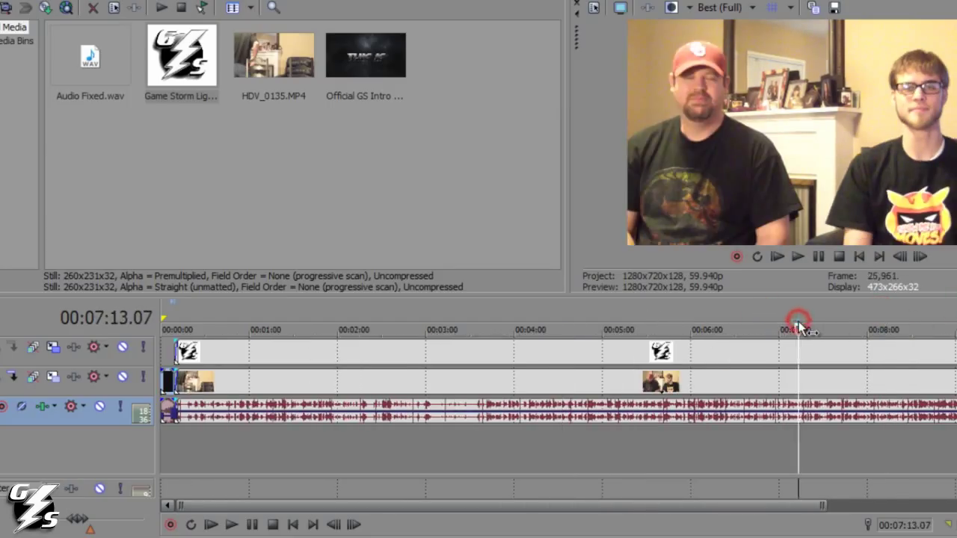
left_click(910, 318)
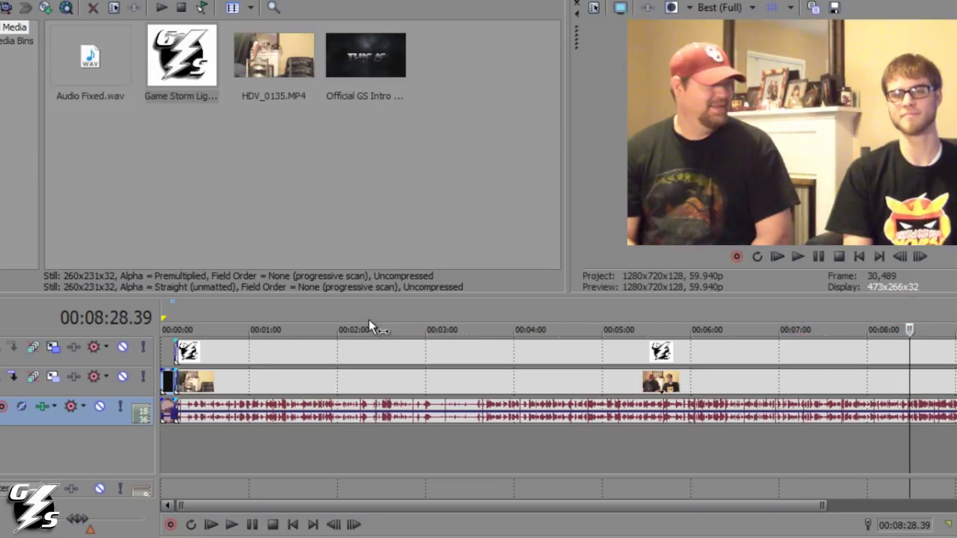
- Trim the starts of the logo, video and audio events to 00:08:28.39 and shorten their ends to leave about 30 seconds
scroll(851, 356, "down", 1)
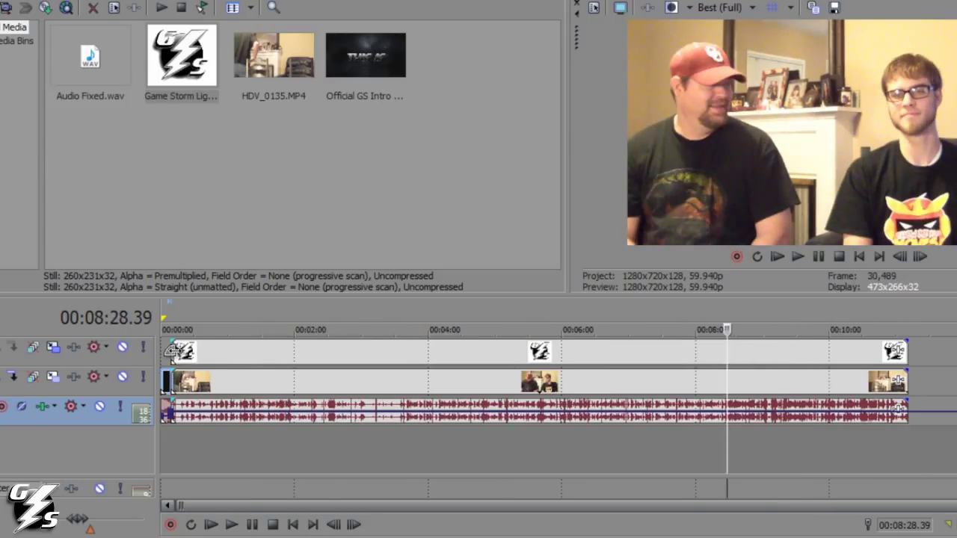
left_click_drag(173, 351, 727, 369)
scroll(695, 374, "up", 1)
left_click_drag(927, 352, 729, 352)
left_click_drag(926, 405, 704, 402)
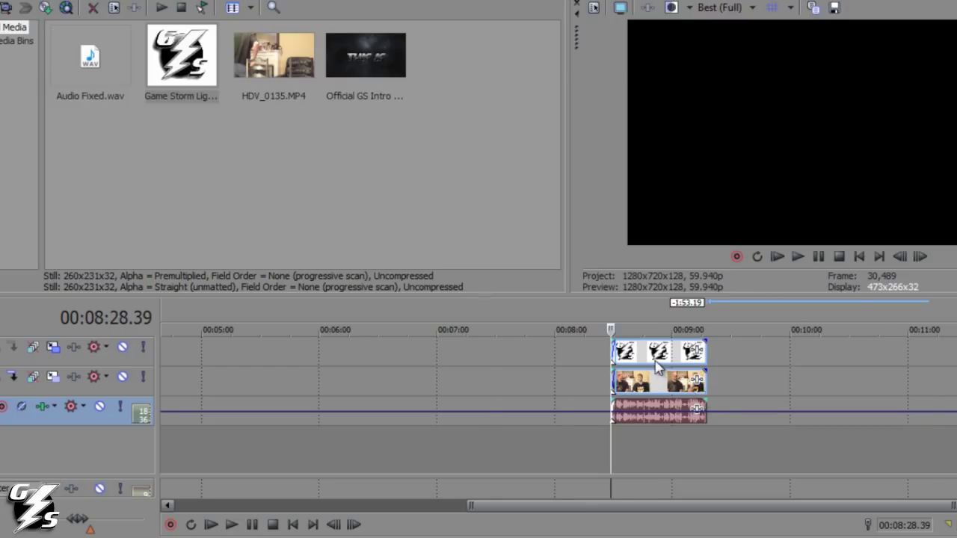
scroll(657, 364, "down", 3)
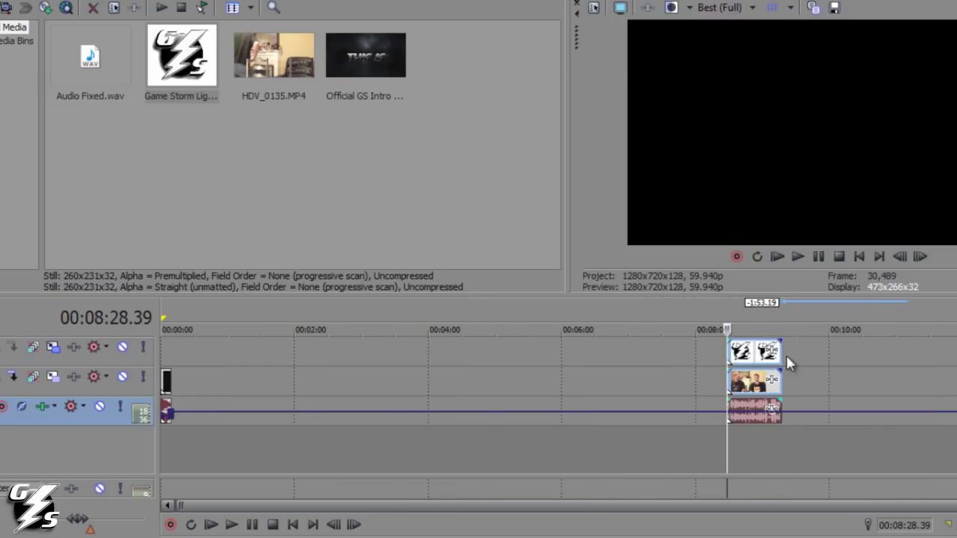
left_click_drag(770, 406, 759, 406)
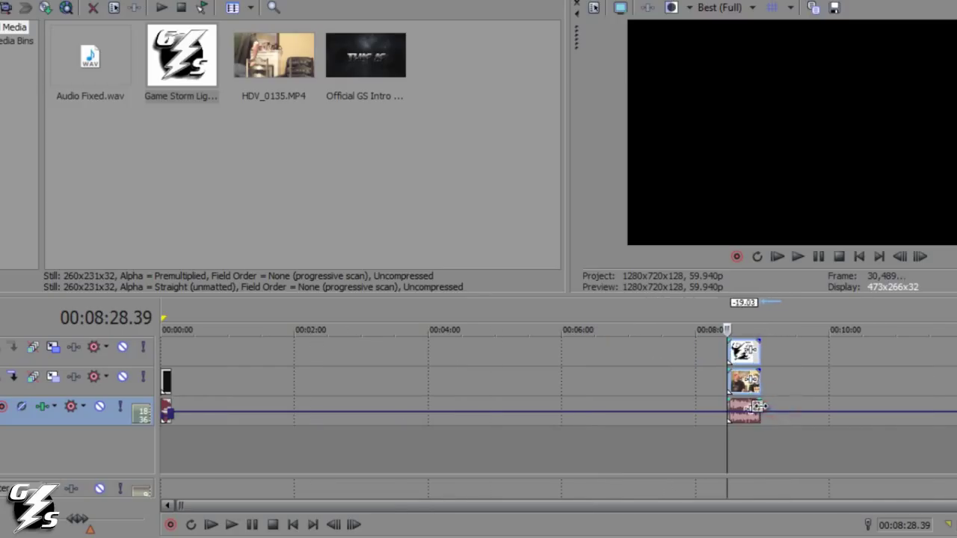
- Move the trimmed logo, video and audio events back along the timeline to start directly at the intro's end
left_click_drag(739, 368, 178, 310)
left_click(176, 306)
scroll(264, 386, "up", 6)
scroll(775, 394, "down", 2)
left_click_drag(724, 354, 375, 357)
left_click(198, 308)
scroll(199, 308, "up", 2)
left_click(540, 350)
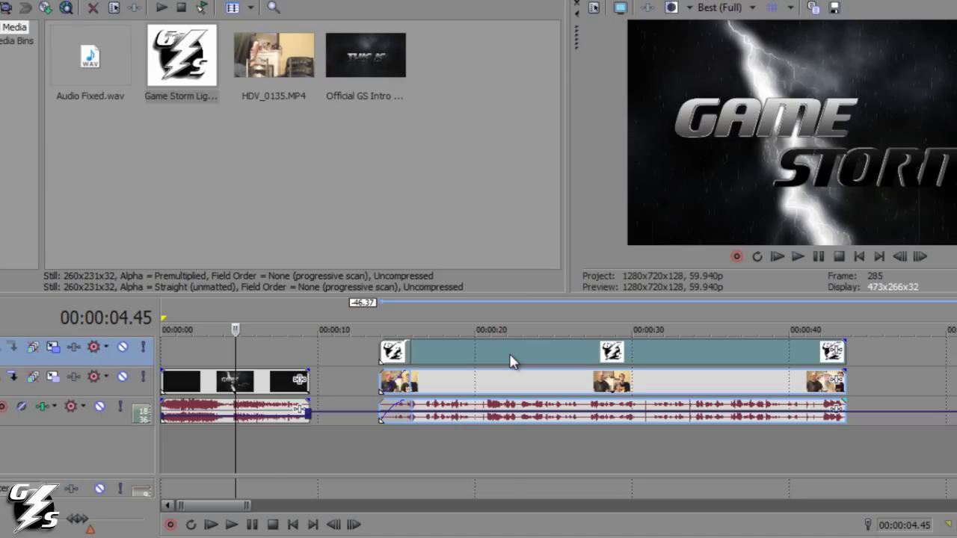
scroll(510, 362, "up", 2)
left_click_drag(533, 364, 440, 365)
scroll(382, 358, "down", 3)
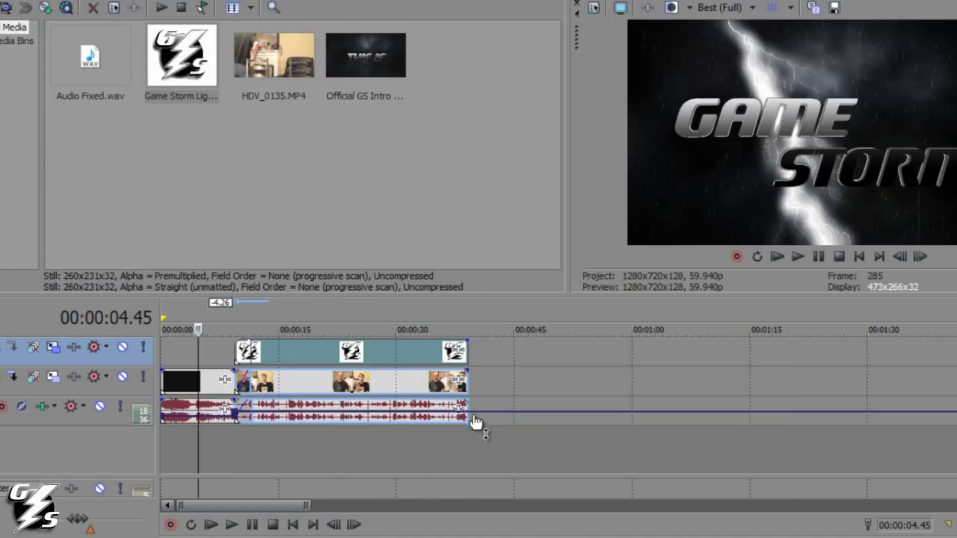
- Shorten the logo, video and audio events to end at about 00:00:21 and give each a fade-out of about 1 second
left_click_drag(465, 405, 329, 405)
left_click(315, 300)
scroll(322, 307, "up", 5)
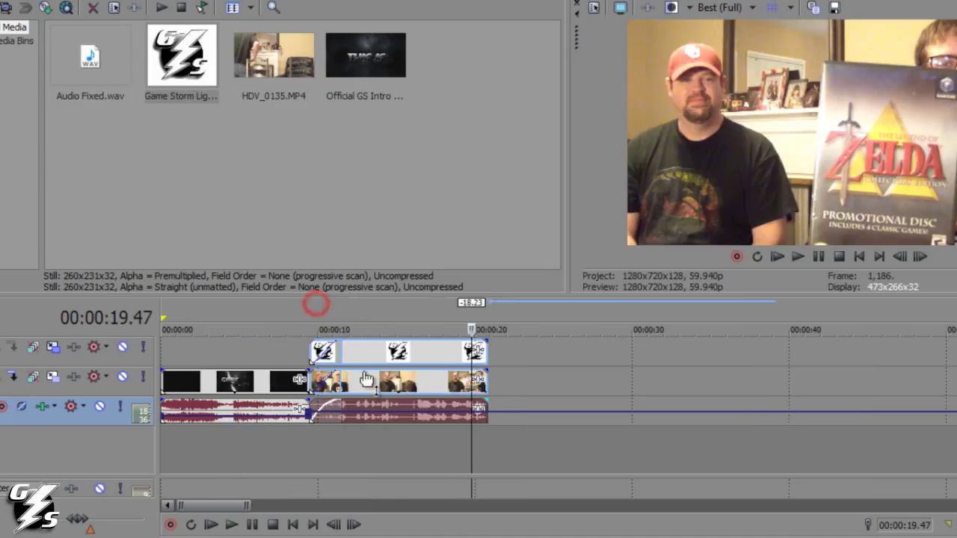
scroll(410, 384, "up", 2)
left_click_drag(661, 340, 618, 342)
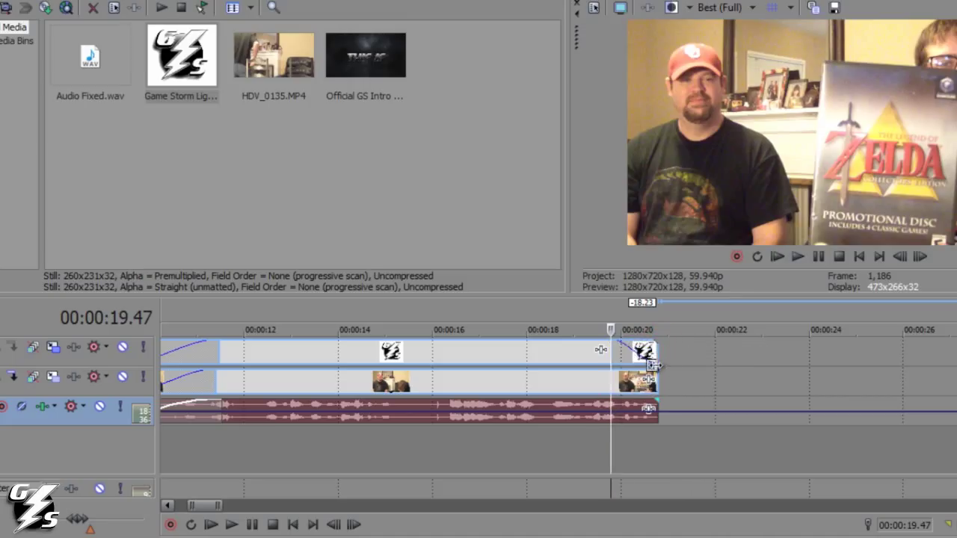
left_click_drag(663, 369, 618, 369)
left_click_drag(656, 403, 621, 402)
scroll(401, 356, "down", 5)
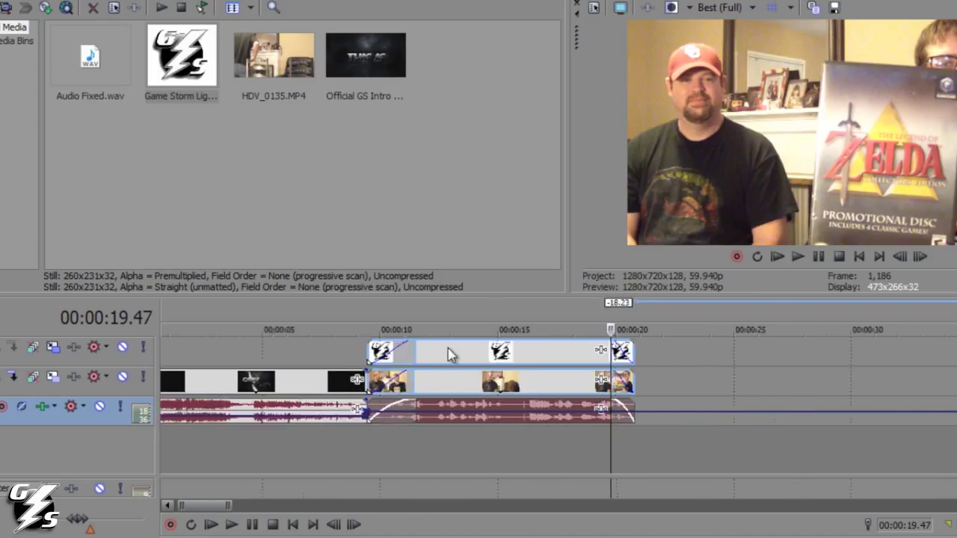
- Insert a new audio track and place it below the existing audio track
scroll(401, 356, "down", 2)
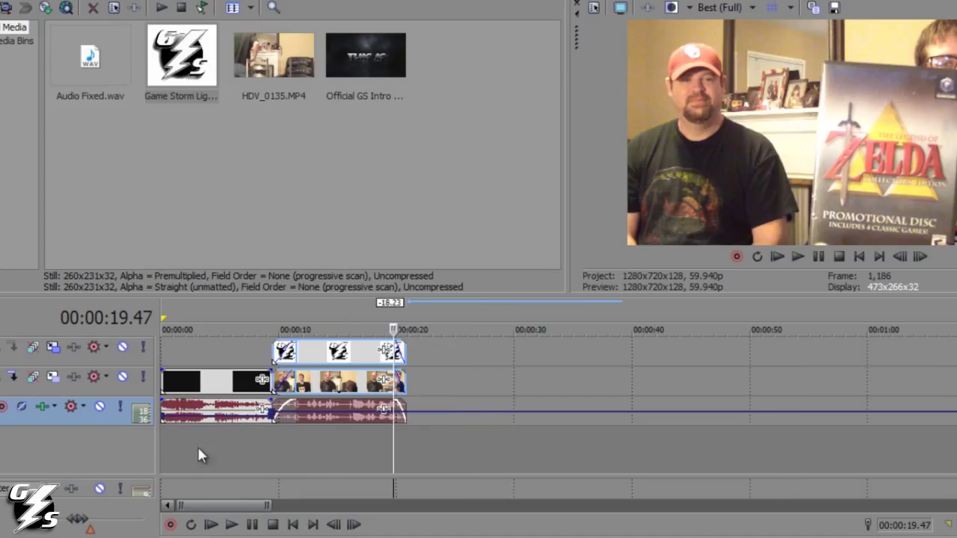
right_click(81, 419)
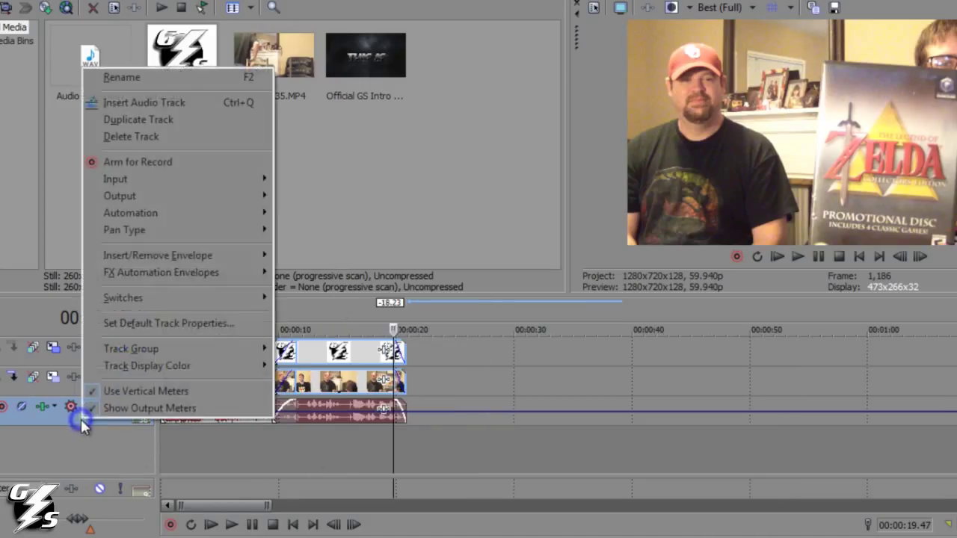
left_click(150, 106)
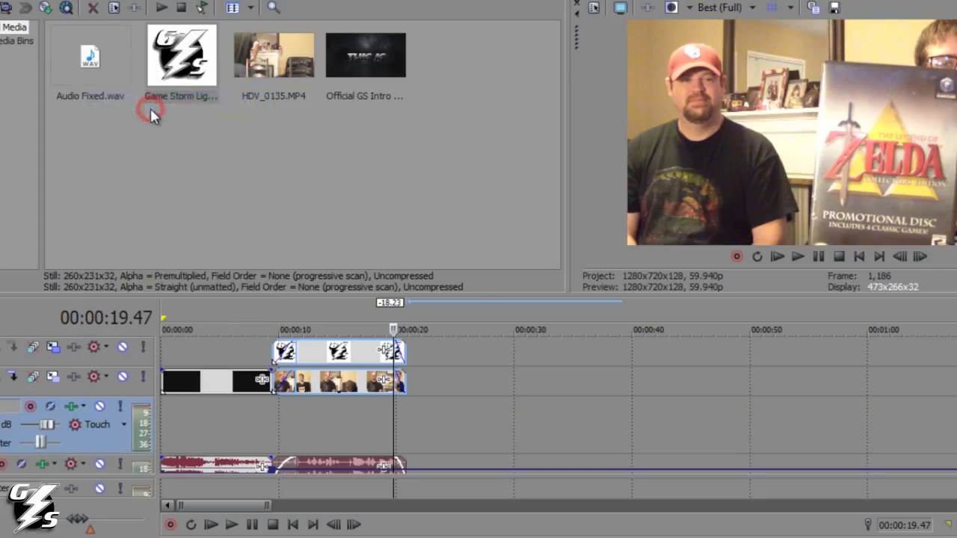
left_click(107, 439)
scroll(113, 486, "down", 2)
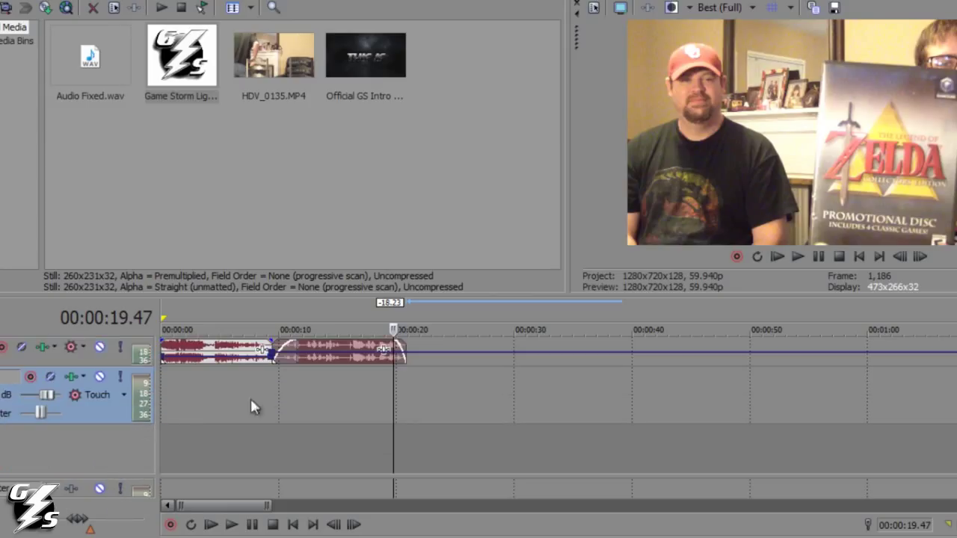
- Switch to the Intro folder window in Windows Explorer and open the Zune folder on the Elements (I:) drive
mouse_move(149, 537)
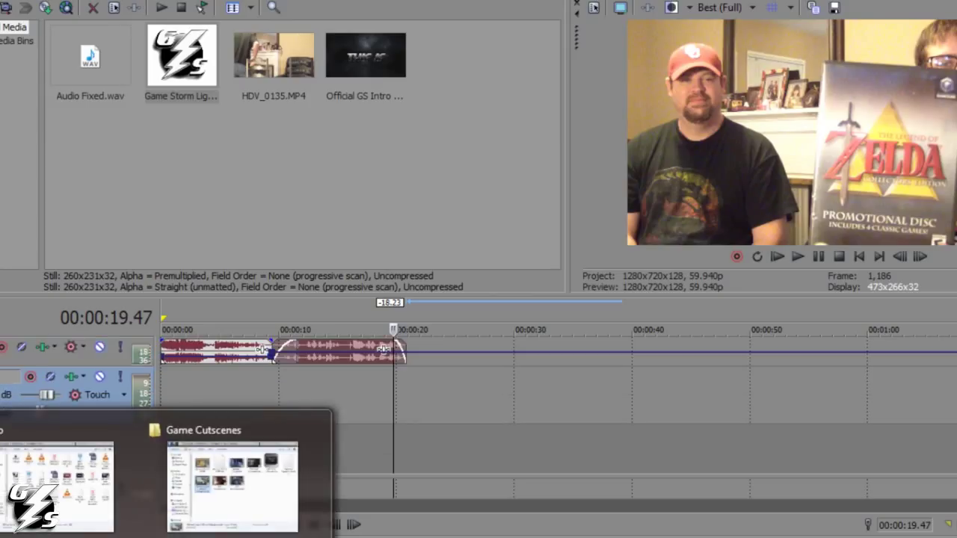
mouse_move(84, 528)
left_click(87, 511)
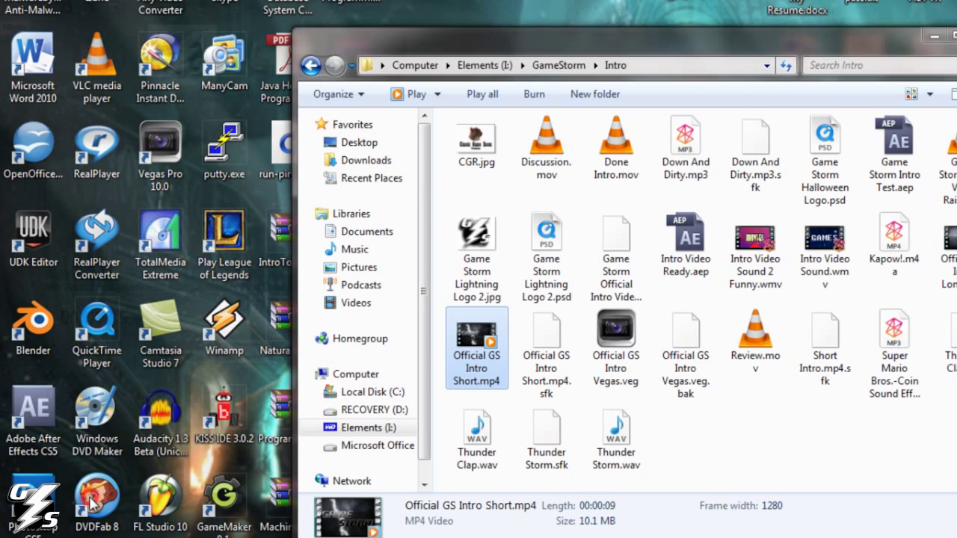
left_click(482, 65)
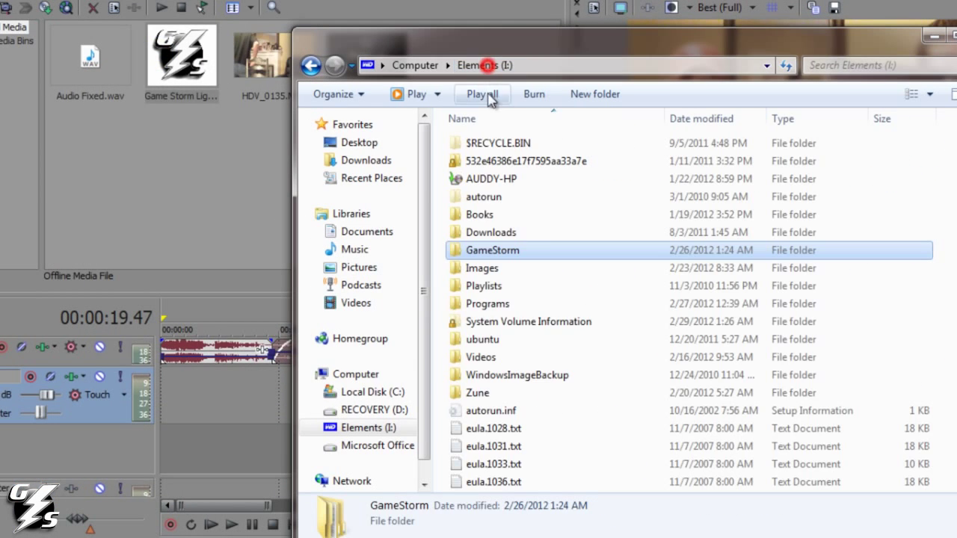
left_click(474, 392)
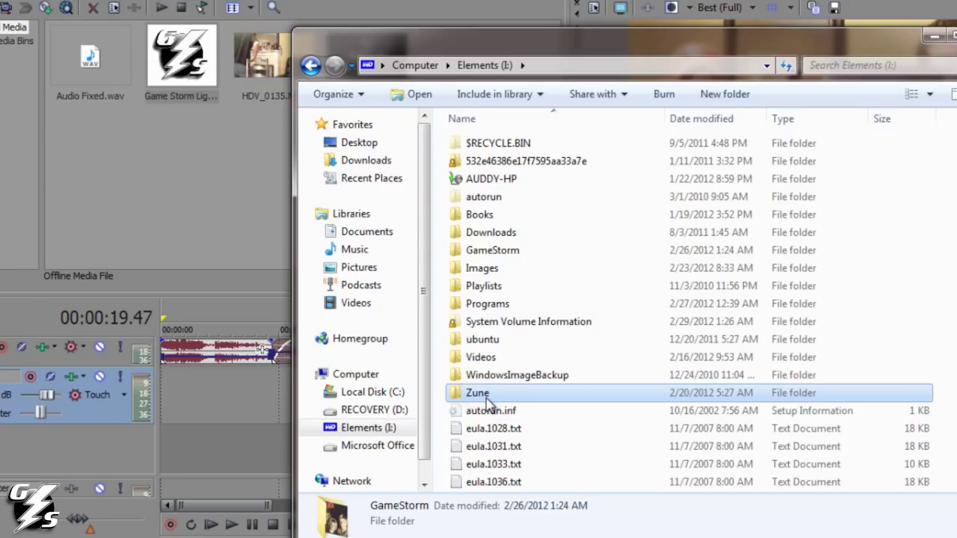
key("Return")
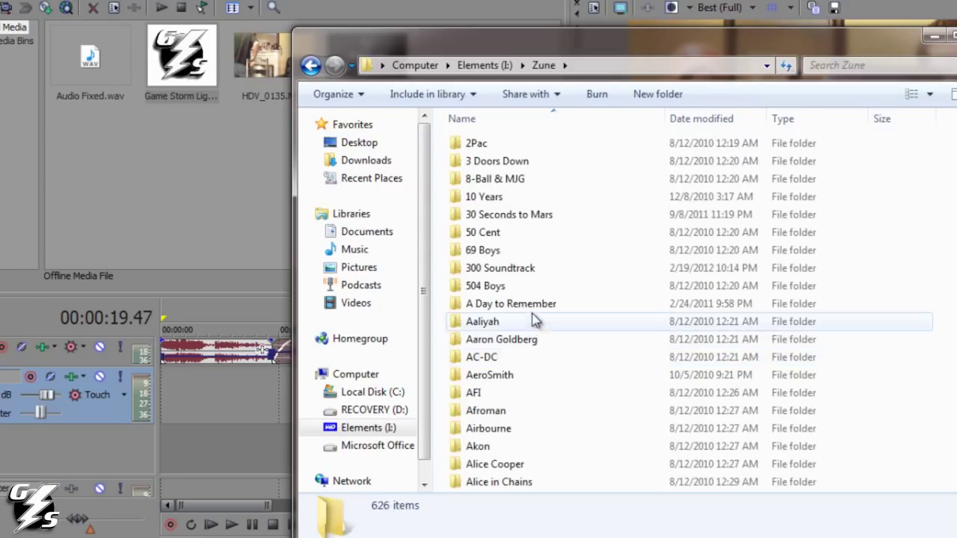
- Open Super Smash Bros. Brawl OST inside the Super Smash Bros folder and add "06 Bowser's Castle [Super Mario World].mp3" to the project media
left_click(530, 372)
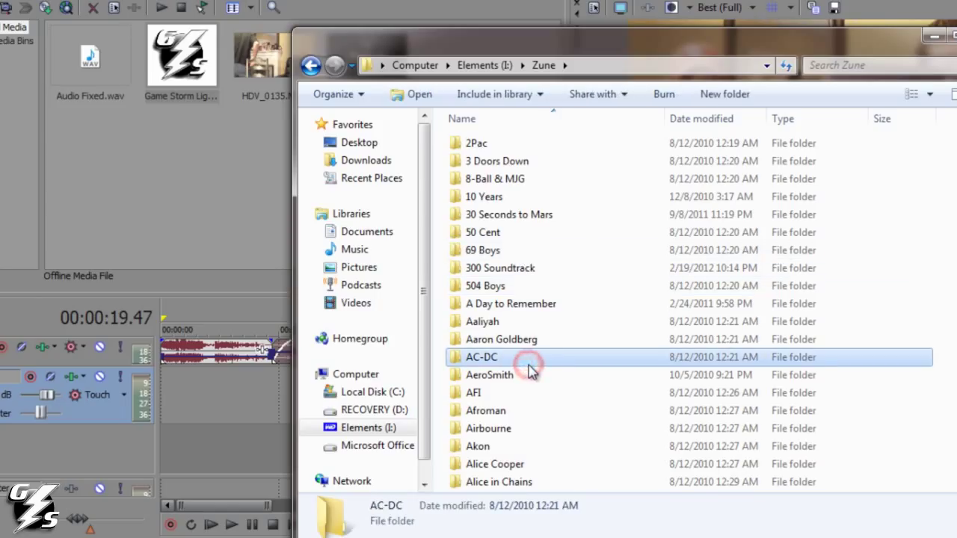
type("sup")
double_click(566, 175)
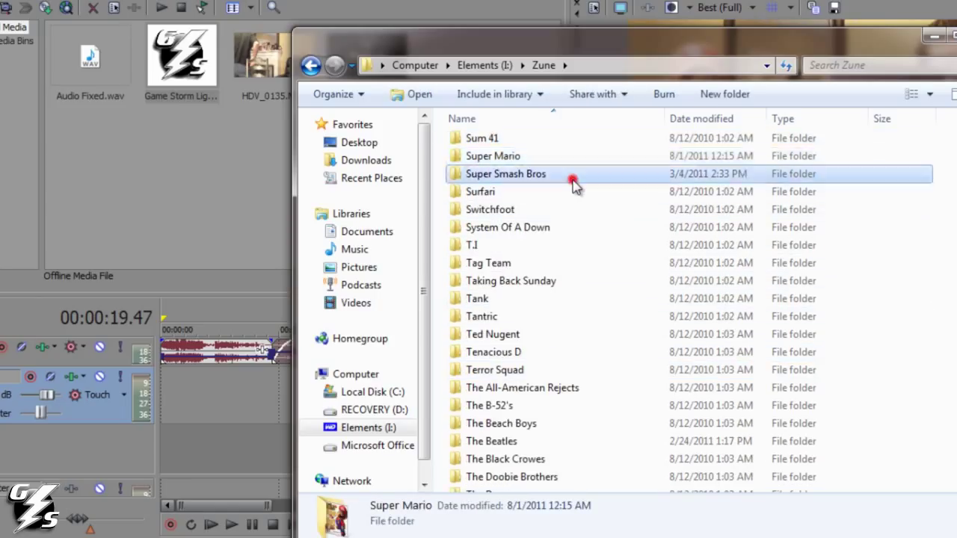
double_click(558, 145)
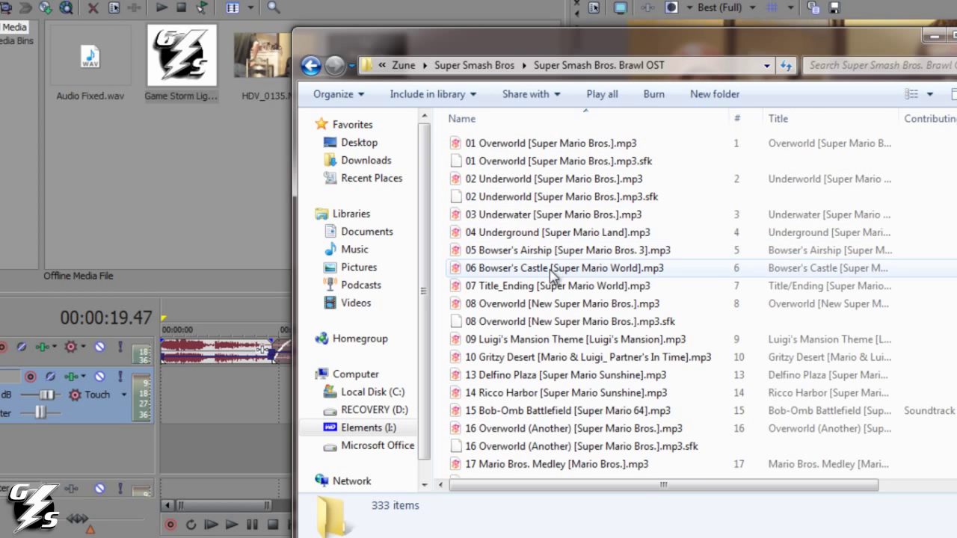
left_click_drag(551, 270, 164, 194)
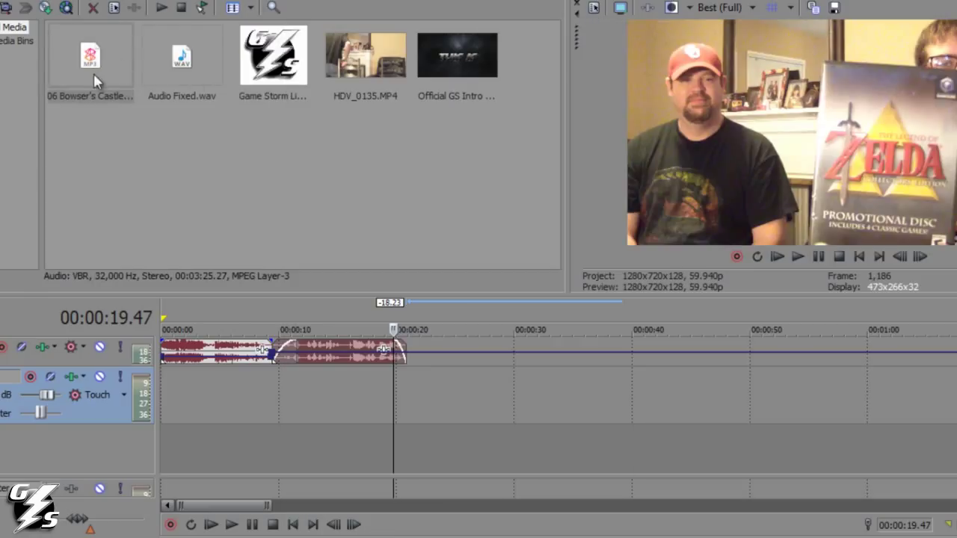
- Place the Bowser's Castle song on the new audio track starting at the intro's end and normalize the event with recalculated gain
left_click_drag(94, 80, 285, 399)
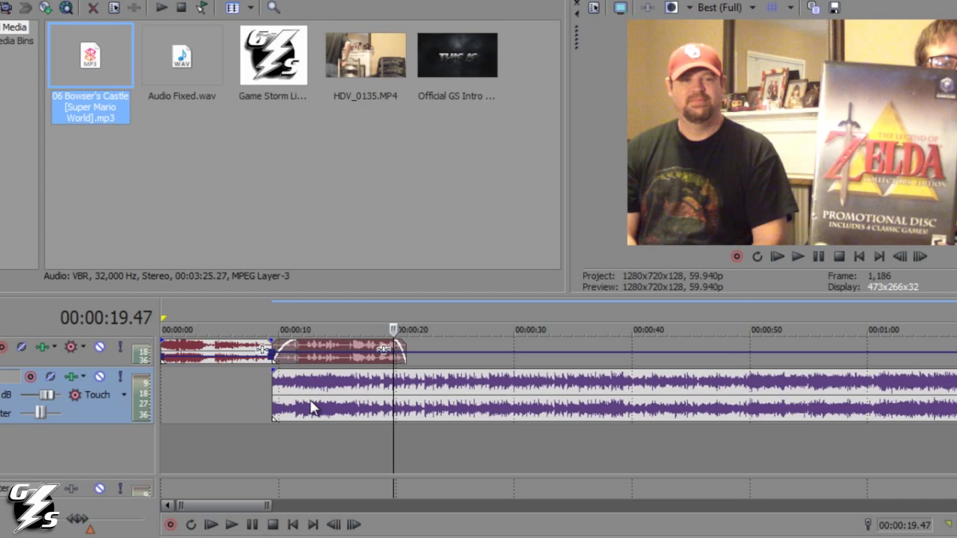
right_click(312, 400)
left_click(329, 389)
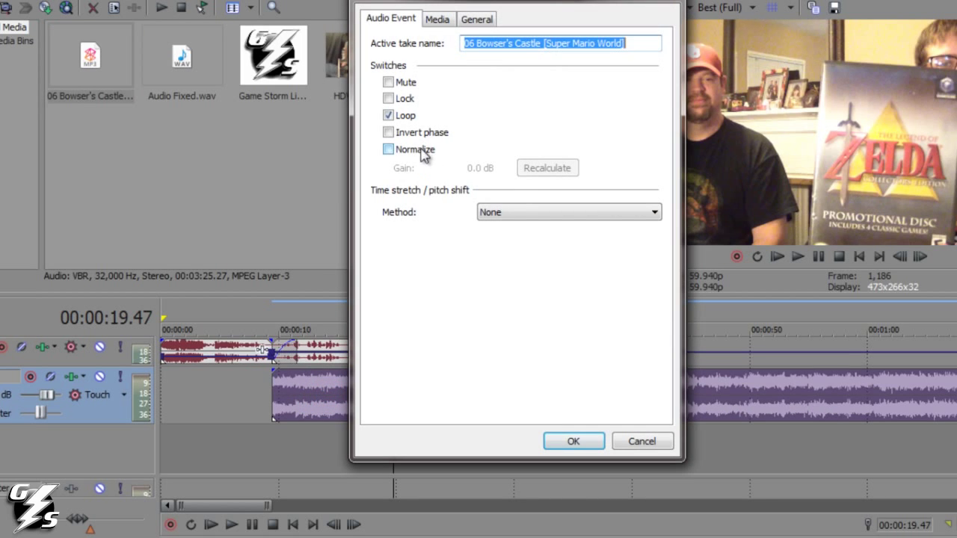
left_click(422, 151)
left_click(531, 168)
left_click(569, 445)
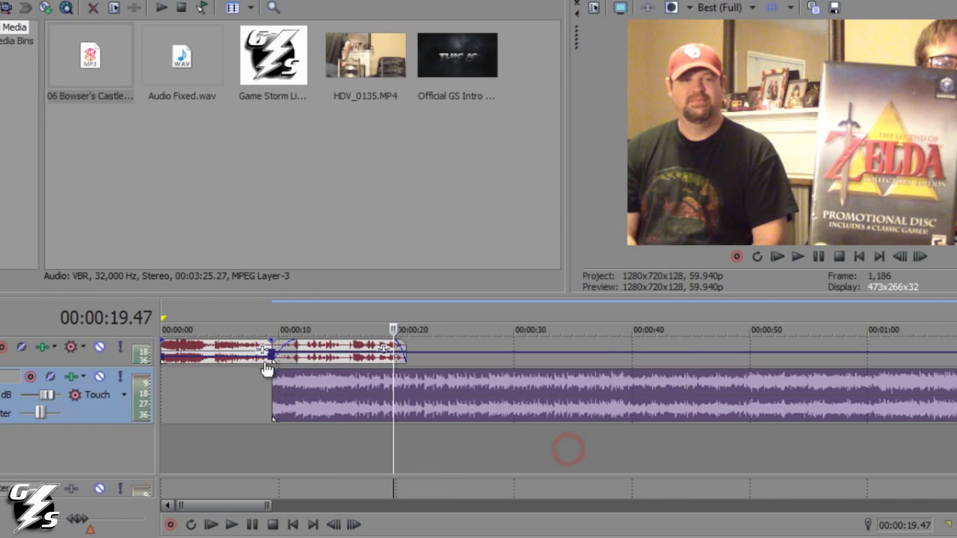
- Give the music event a fade-in of about 2 seconds, matching the fade-in of the video's audio above it
left_click(267, 317)
scroll(331, 400, "up", 5)
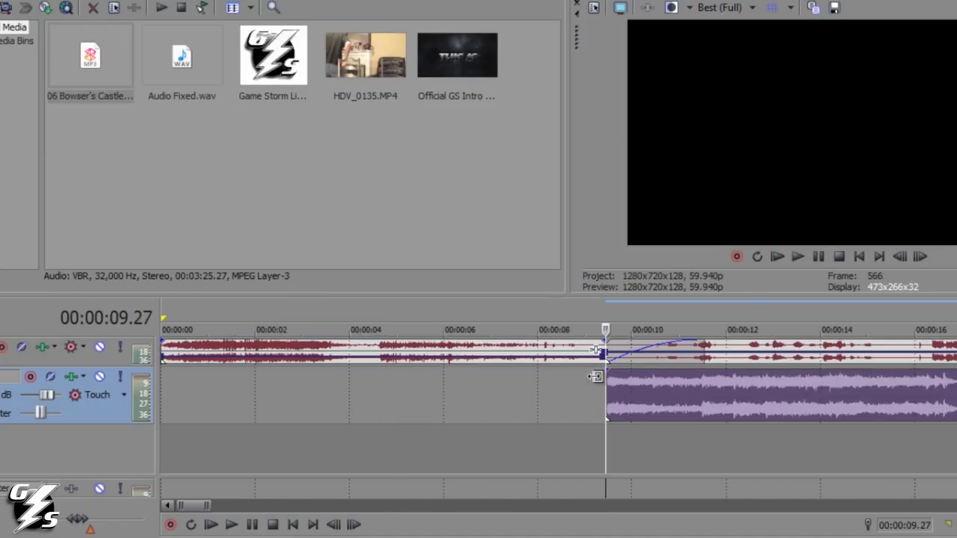
left_click_drag(607, 373, 697, 374)
- Trim the music event to end together with the video's audio and give it a fade-out of about 1 second
scroll(685, 389, "down", 3)
scroll(681, 377, "down", 10)
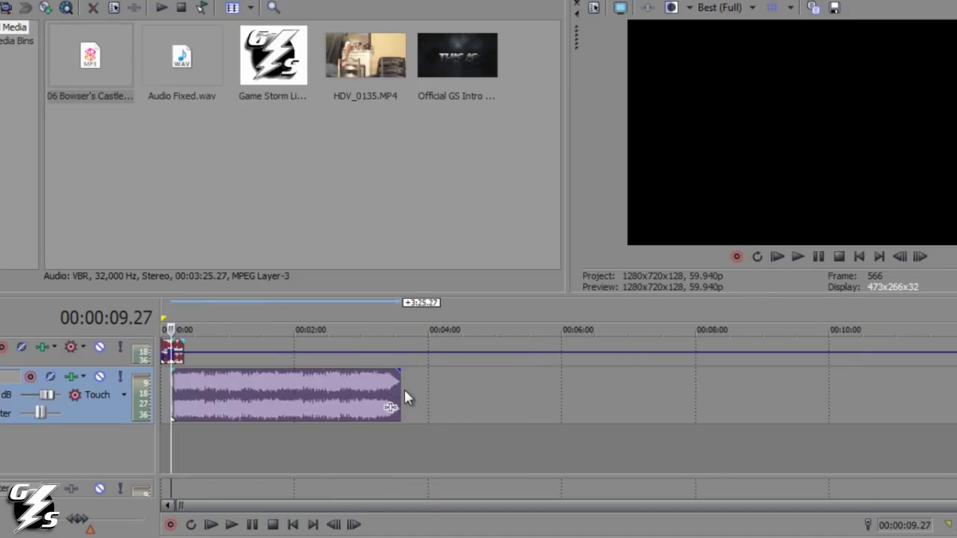
left_click_drag(399, 390, 183, 391)
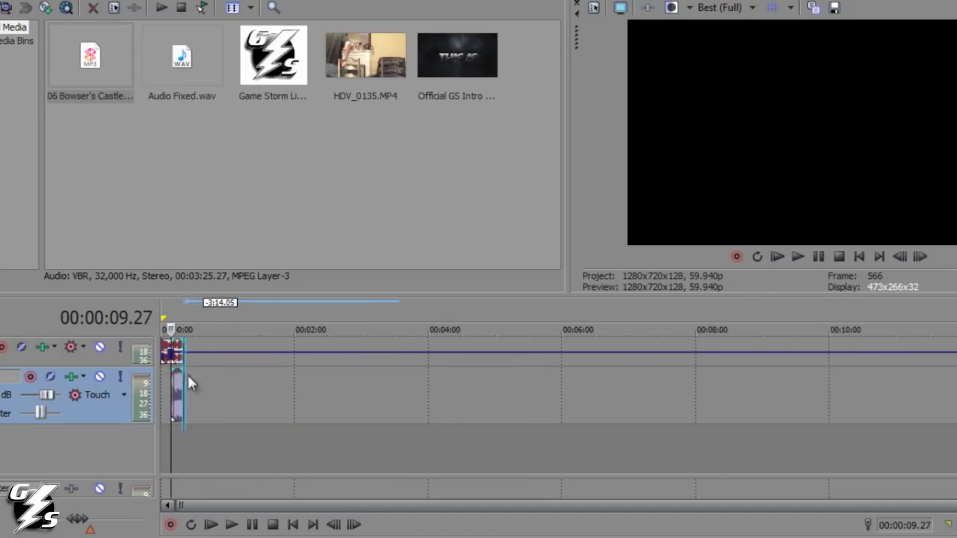
scroll(382, 419, "up", 10)
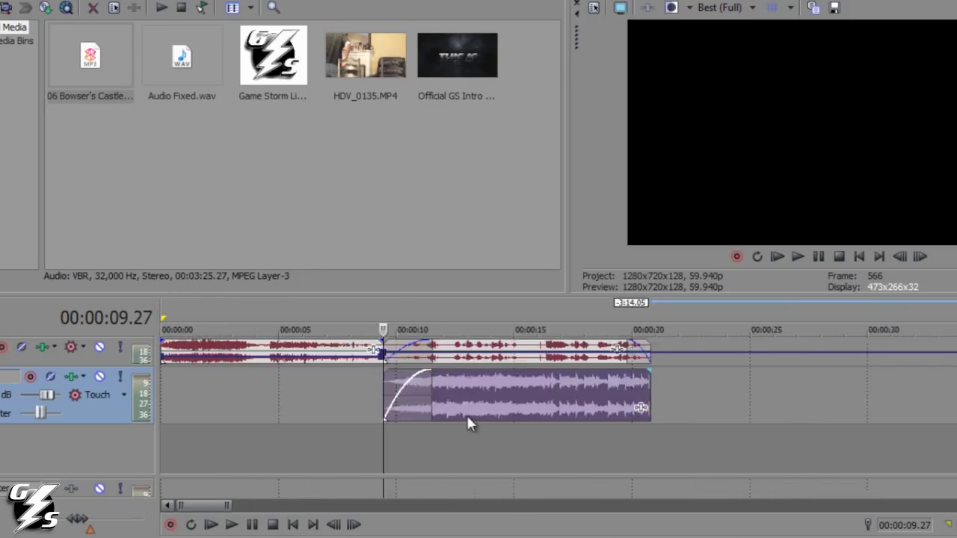
left_click_drag(812, 369, 784, 372)
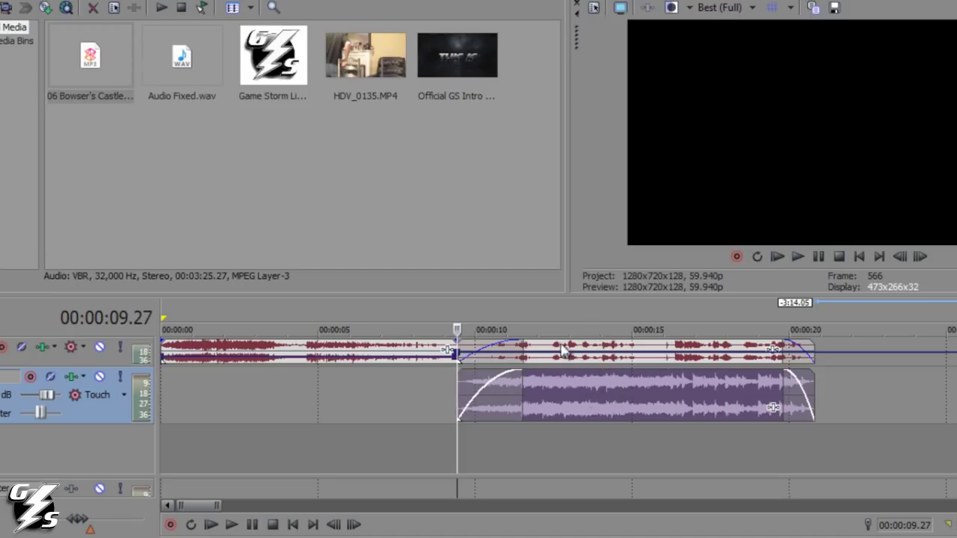
- Set the video preview quality to Preview (Auto) and play the section with music from 00:00:11.56 for a few seconds
left_click(535, 303)
left_click(722, 8)
mouse_move(736, 43)
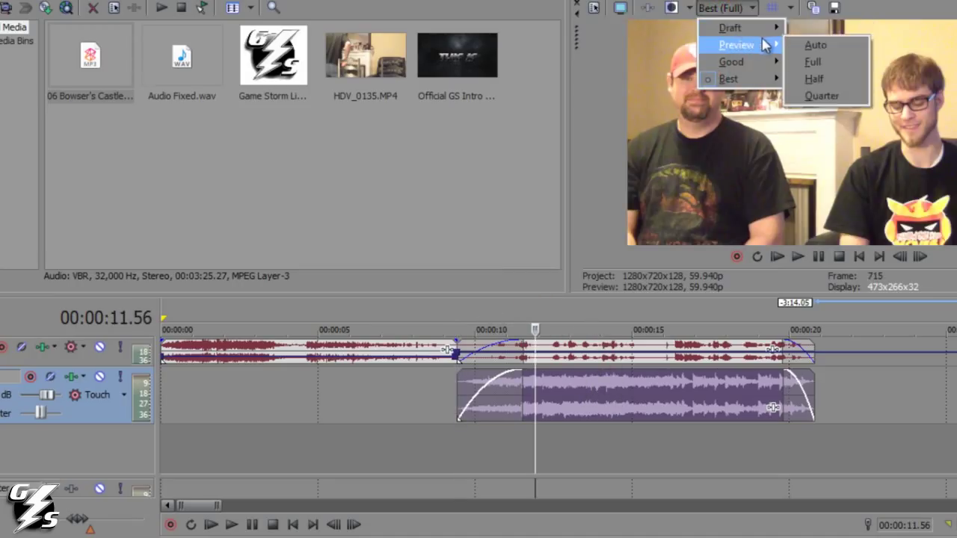
left_click(815, 45)
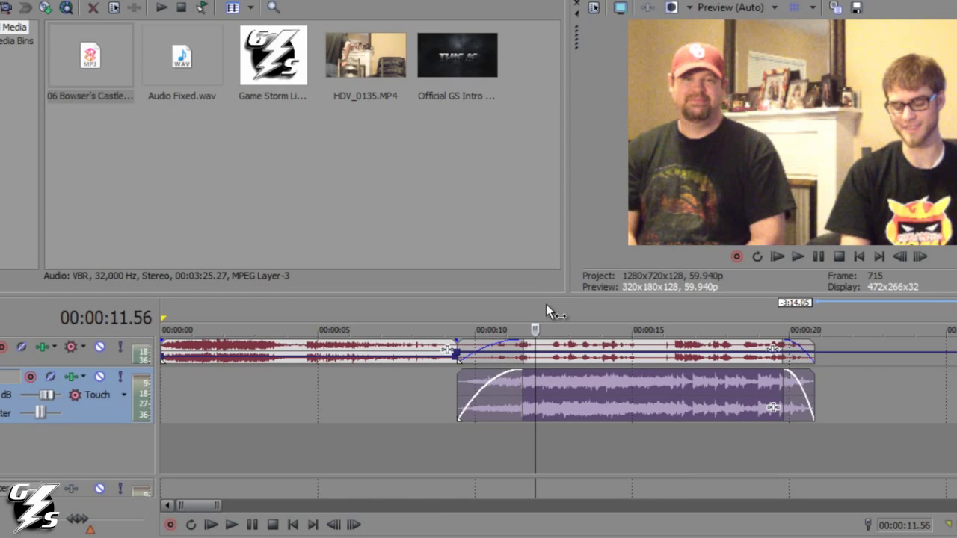
left_click(231, 525)
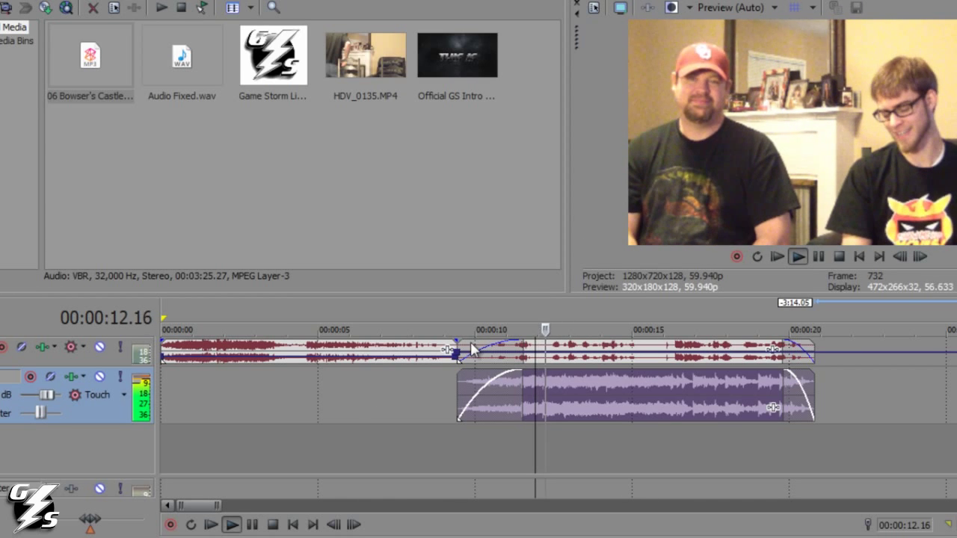
left_click(252, 525)
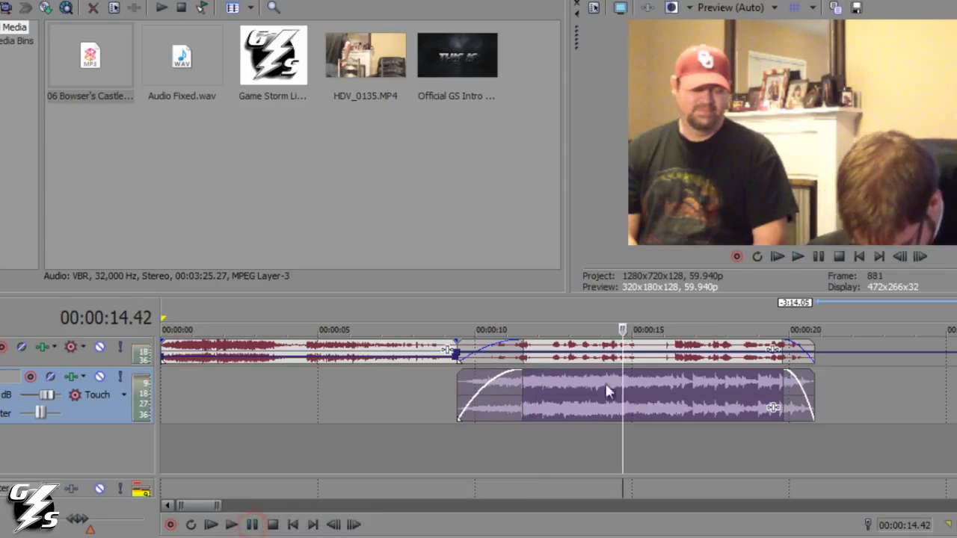
- Add a volume envelope to the music track, lower it to about -24.3 dB and play the section through to its end
left_click(574, 404)
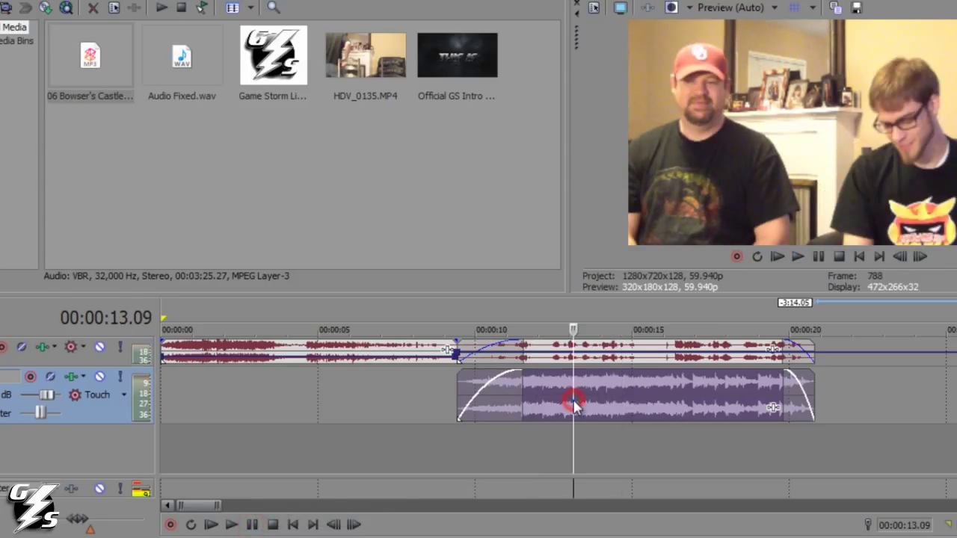
key("v")
left_click_drag(593, 403, 595, 428)
key("space")
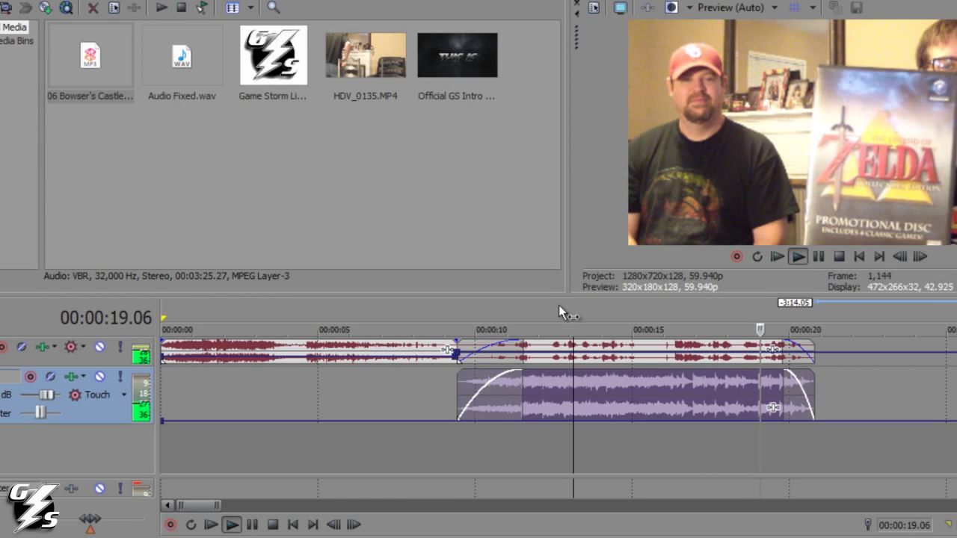
left_click(252, 524)
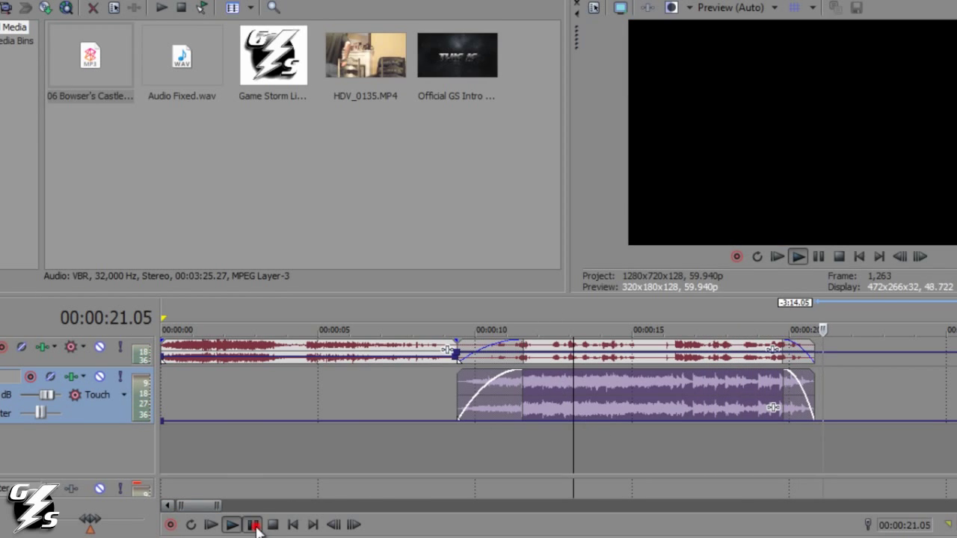
scroll(680, 427, "up", 2)
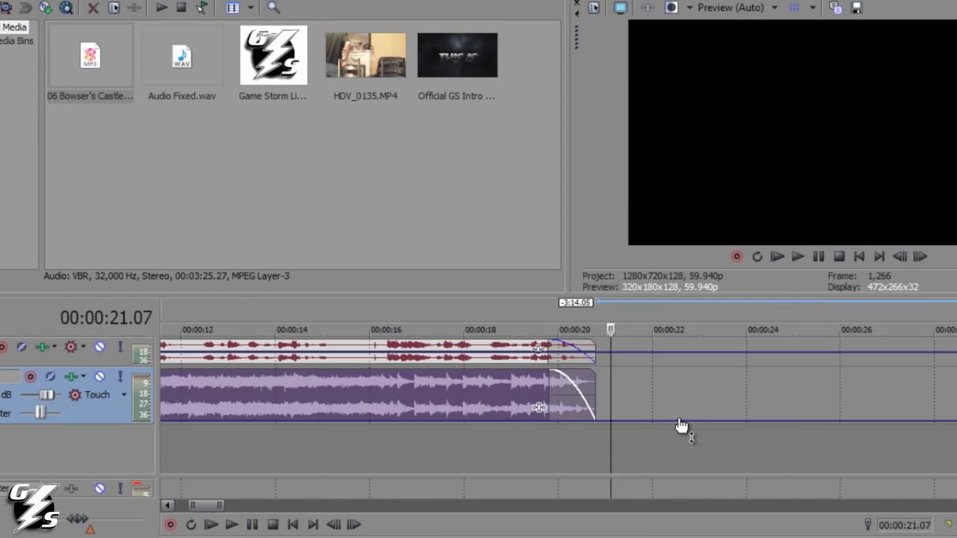
left_click(475, 430)
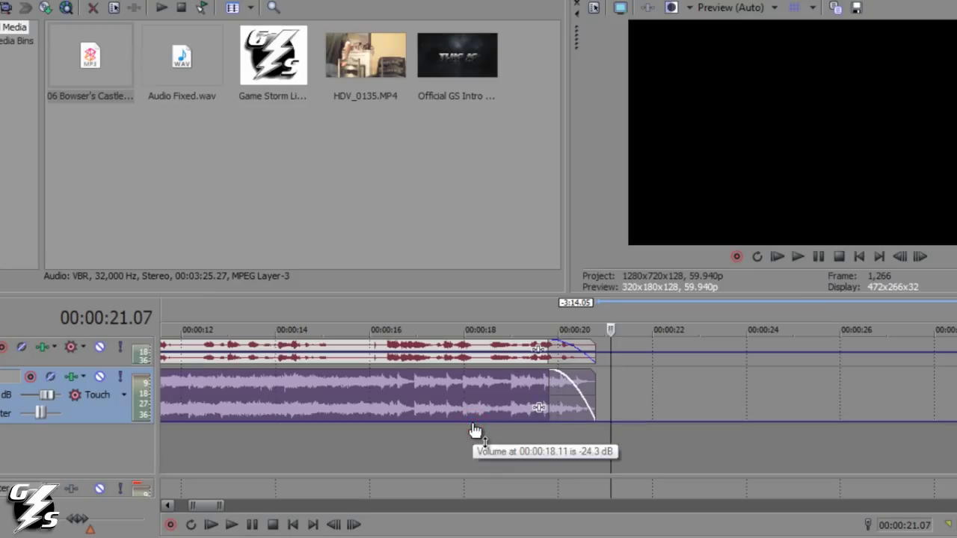
- Insert a new video track and place it between the logo track and the main video track
scroll(474, 430, "down", 3)
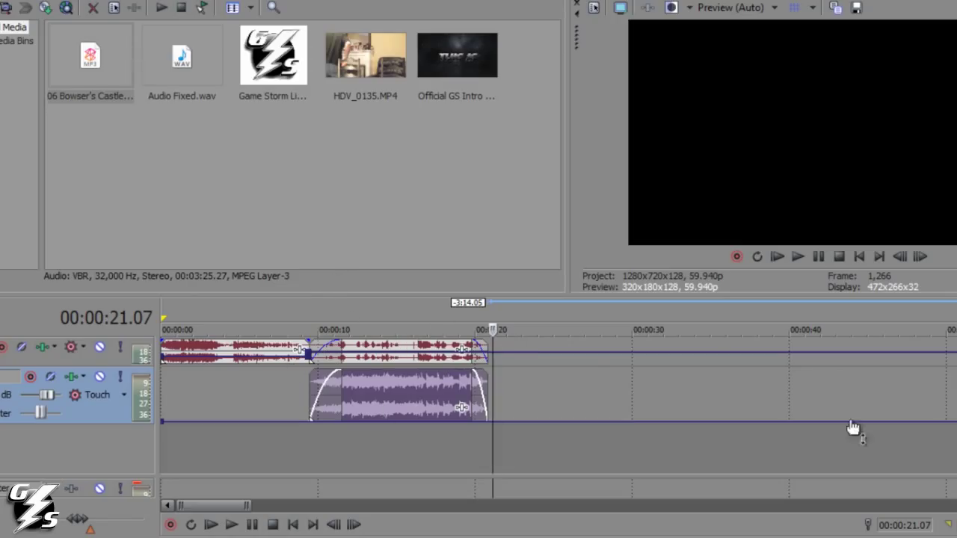
scroll(232, 344, "up", 3)
key("ctrl+shift+Up")
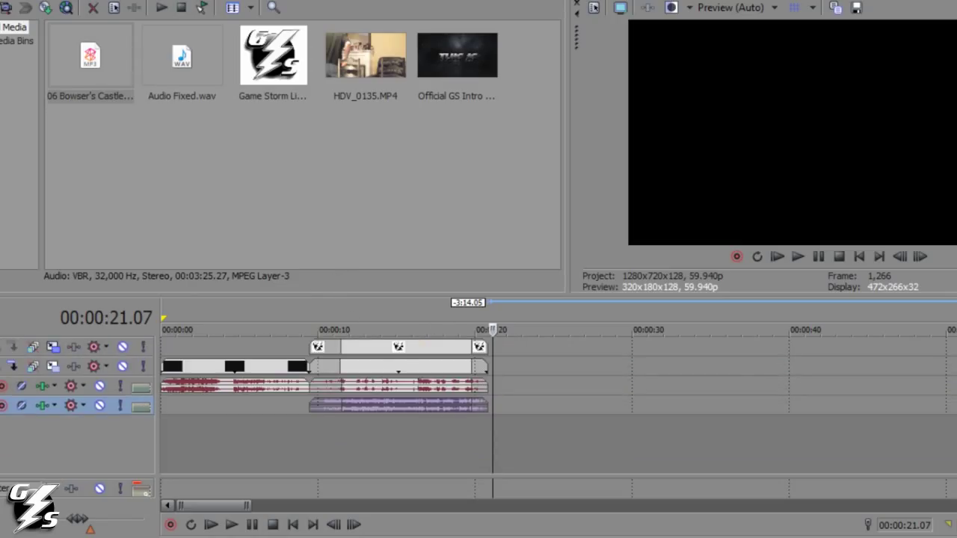
key("ctrl+shift+Down")
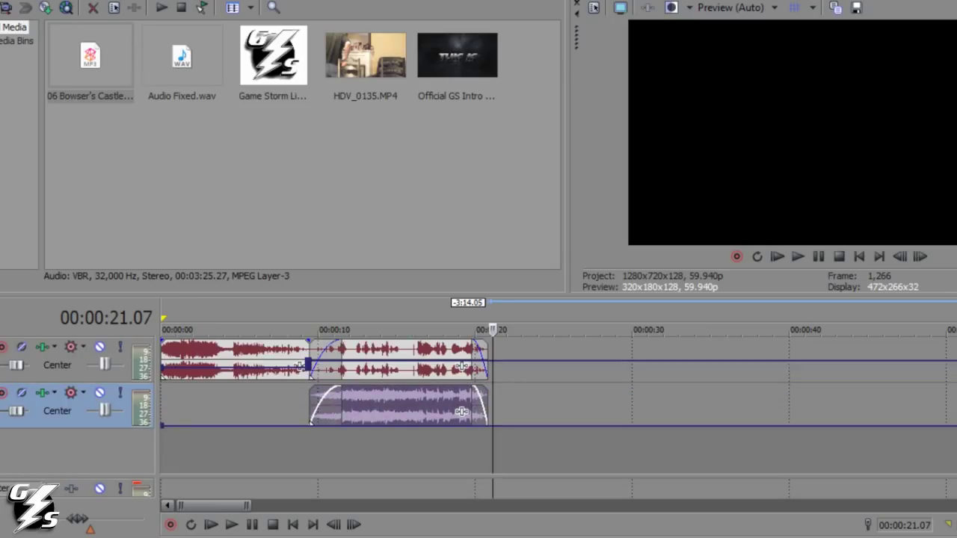
scroll(479, 404, "up", 3)
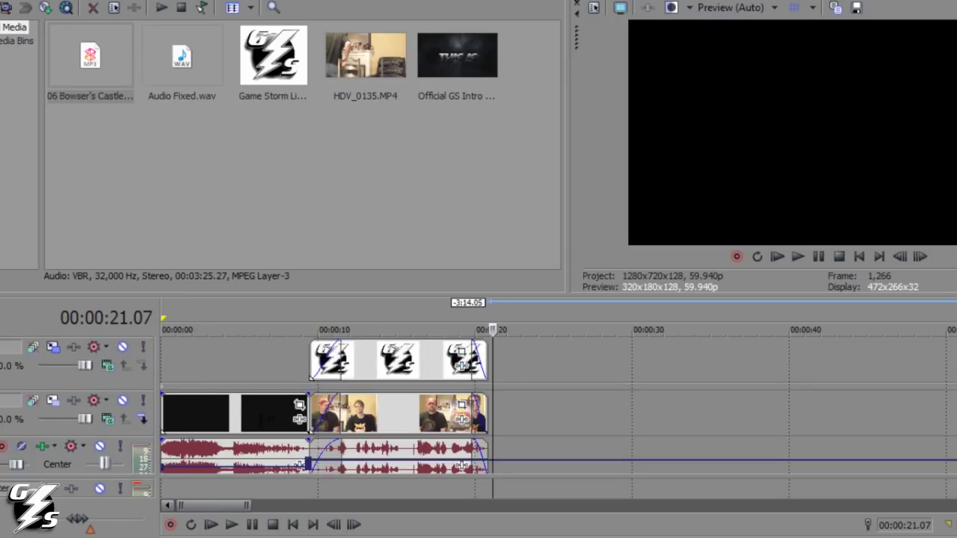
scroll(479, 403, "down", 2)
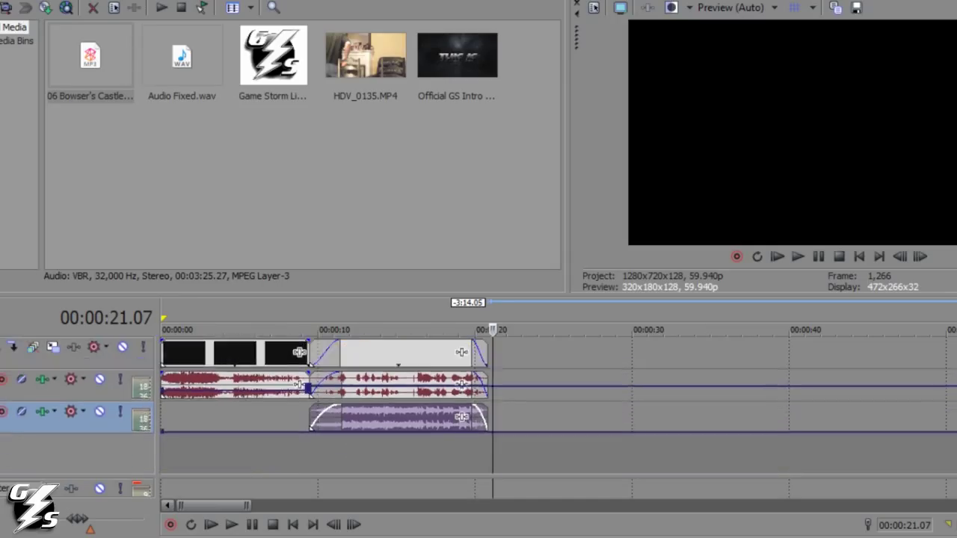
scroll(478, 397, "up", 1)
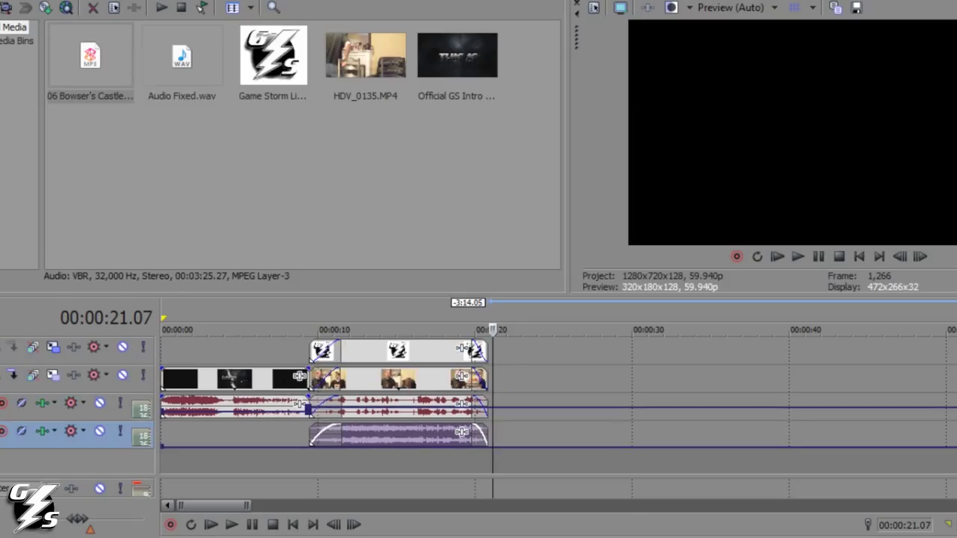
right_click(132, 357)
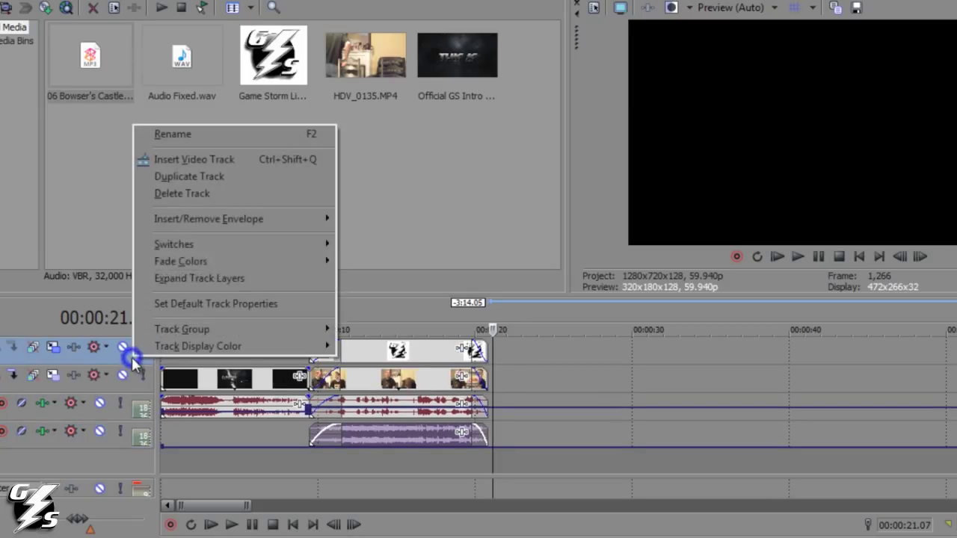
left_click(194, 159)
left_click_drag(127, 382, 144, 426)
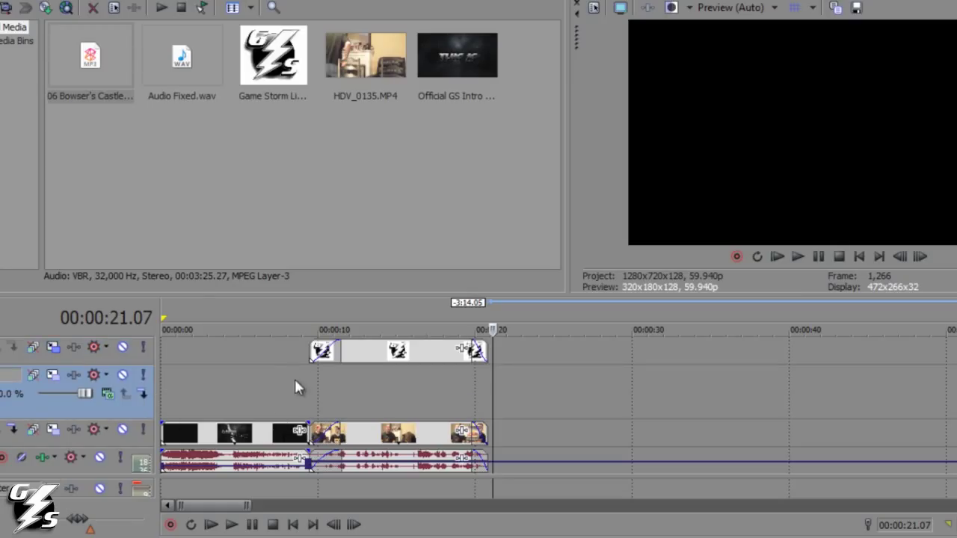
- Insert text media on the new video track at 00:00:21.07 and replace its sample text with "Gamestorm Rocks!"
right_click(362, 392)
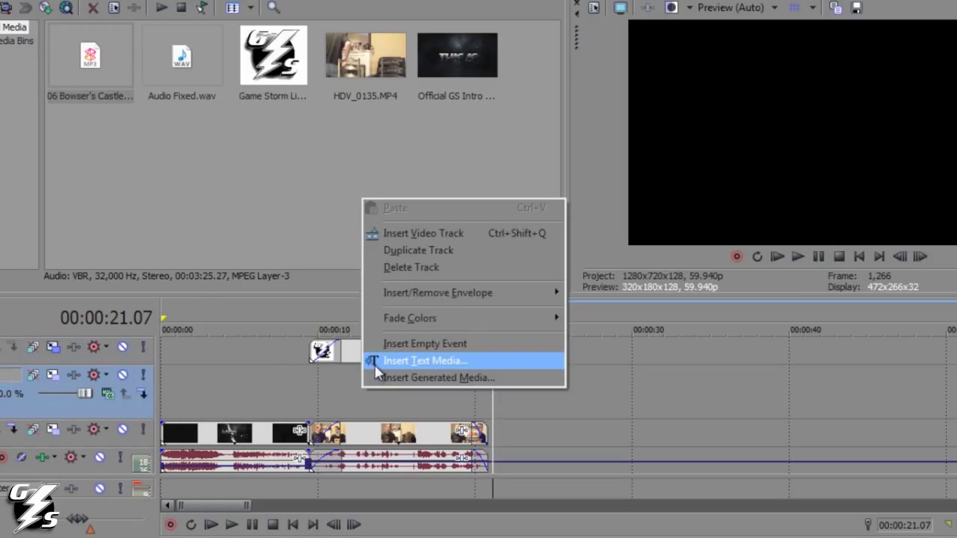
left_click(374, 361)
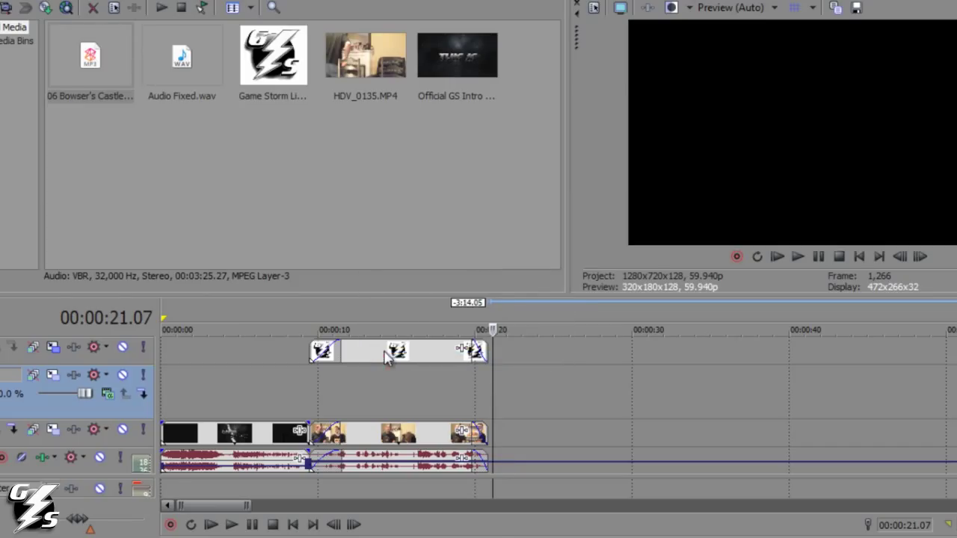
left_click_drag(108, 355, 388, 441)
type("Gamestorm")
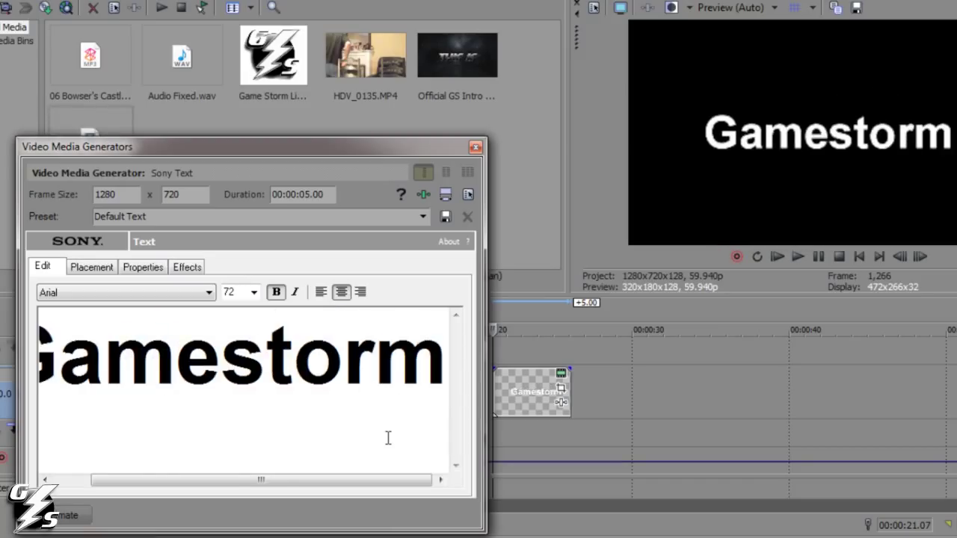
type(" Rocks")
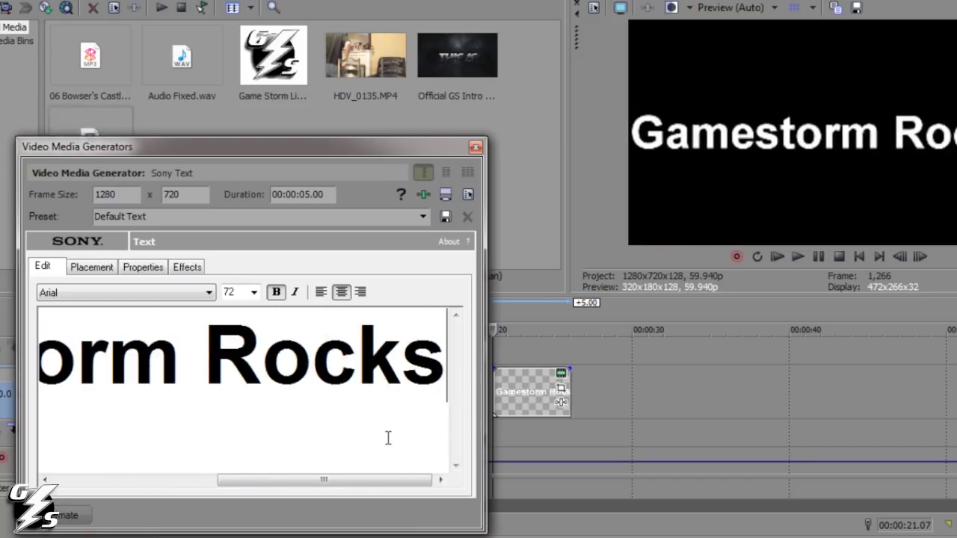
type("!")
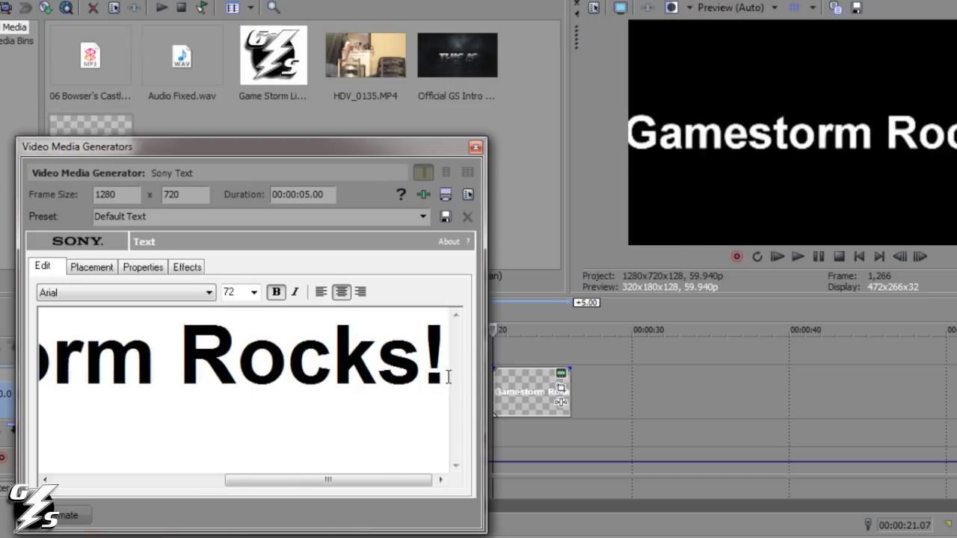
- Set the font size of the whole "Gamestorm Rocks!" title to 22 and close the text generator
key("ctrl+a")
left_click(254, 293)
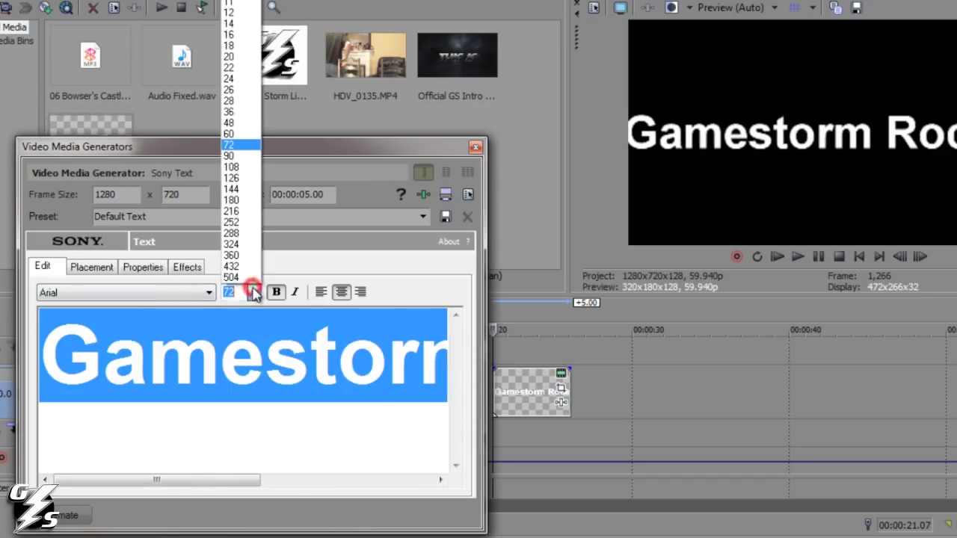
left_click(244, 72)
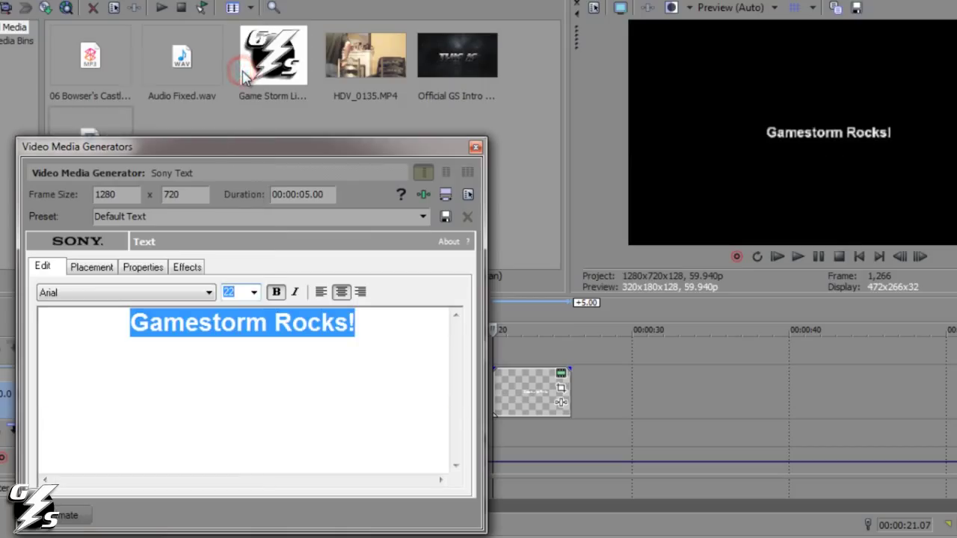
left_click(477, 149)
- Fit the title event to the full length of the main clip, with a fade-in and fade-out matching the logo's, and check it at 00:00:14.49
mouse_move(527, 400)
left_mouse_down()
mouse_move(352, 404)
mouse_move(384, 387)
mouse_move(494, 374)
mouse_move(470, 374)
left_mouse_up()
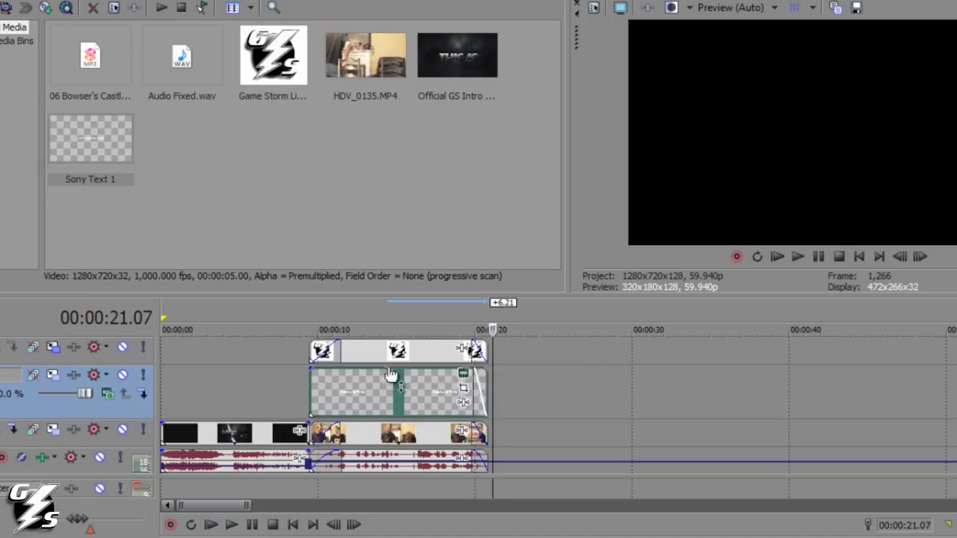
left_click_drag(303, 371, 339, 369)
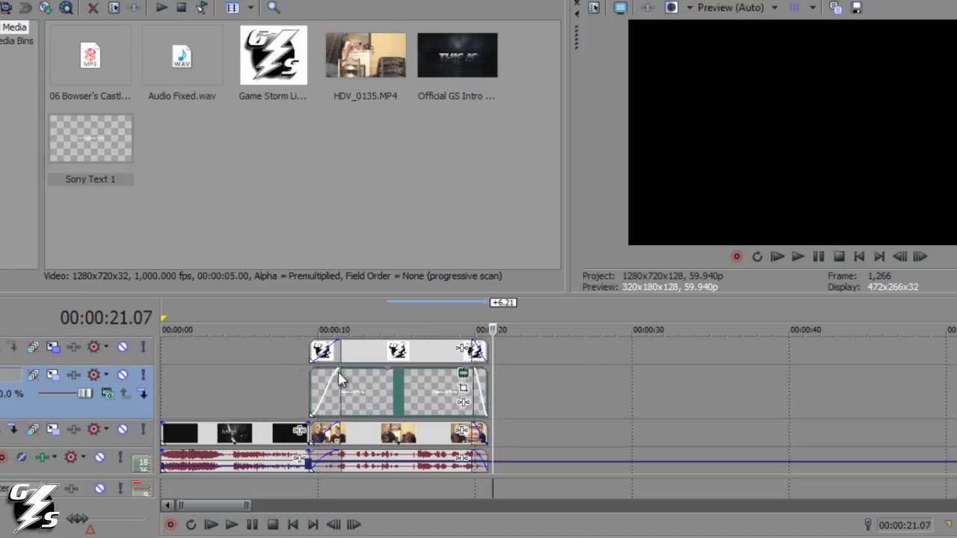
left_click(329, 317)
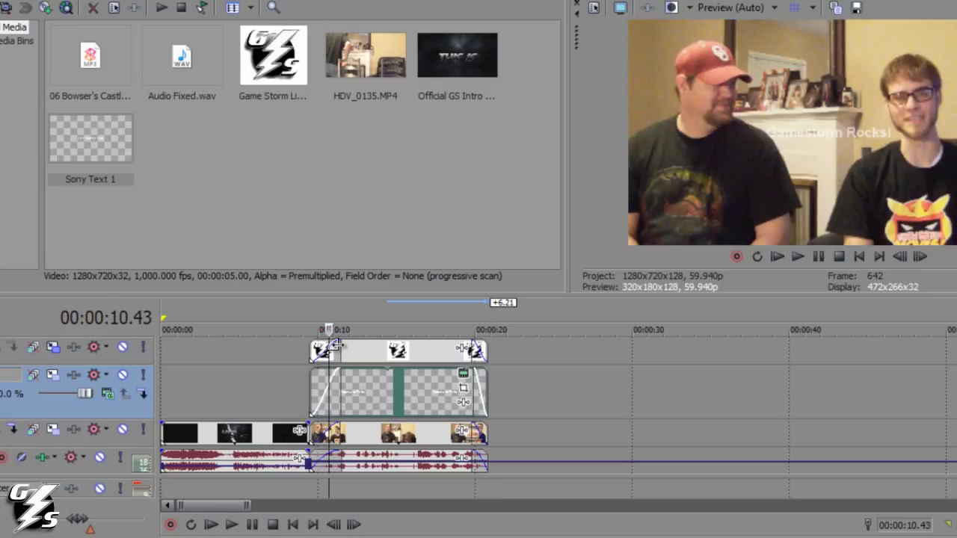
left_click(394, 315)
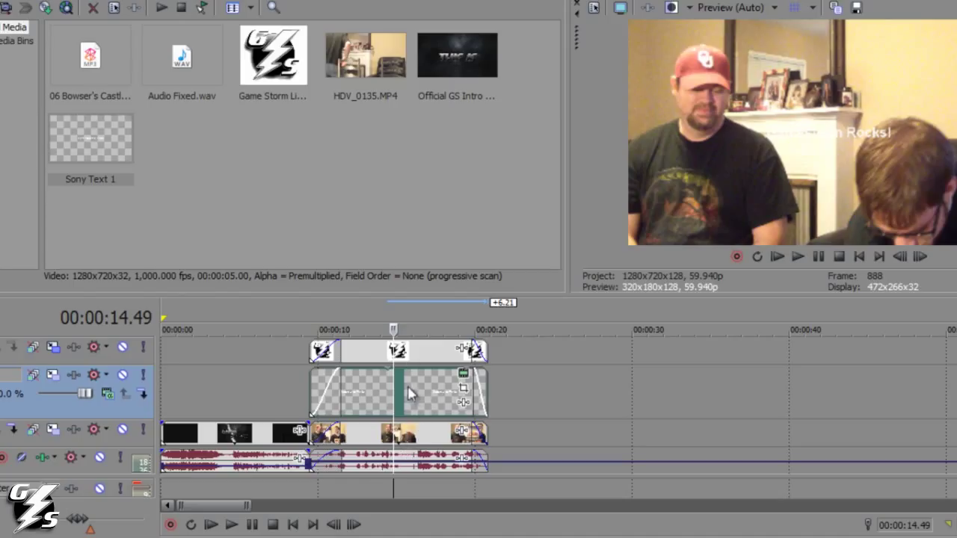
- Place the "Gamestorm Rocks!" title at Bottom Left with the safe zone set to (none), and close the text generator
left_click(463, 377)
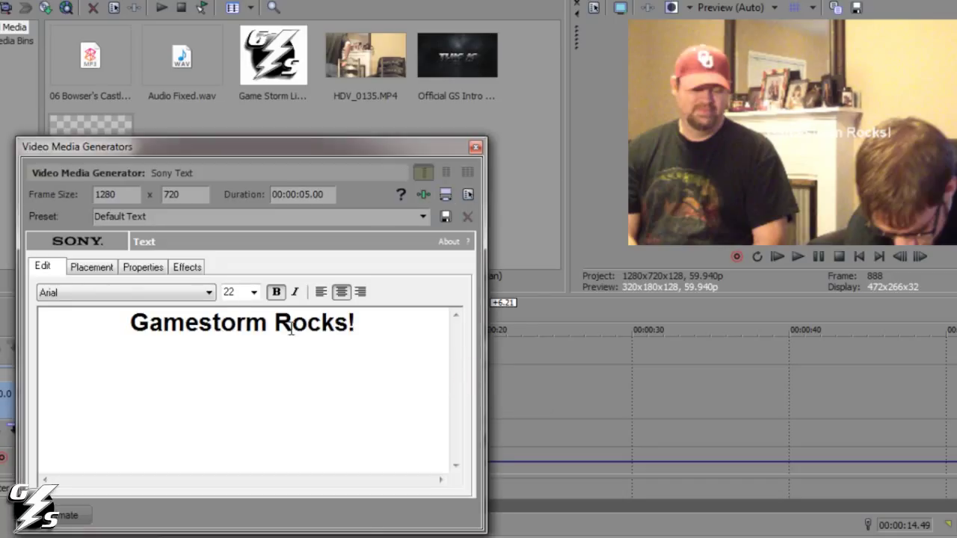
left_click(92, 268)
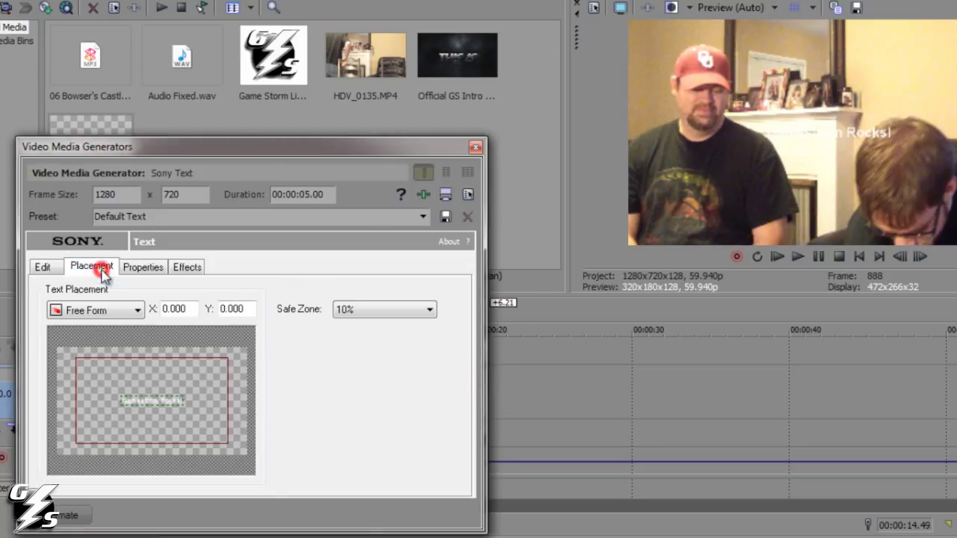
left_click(139, 312)
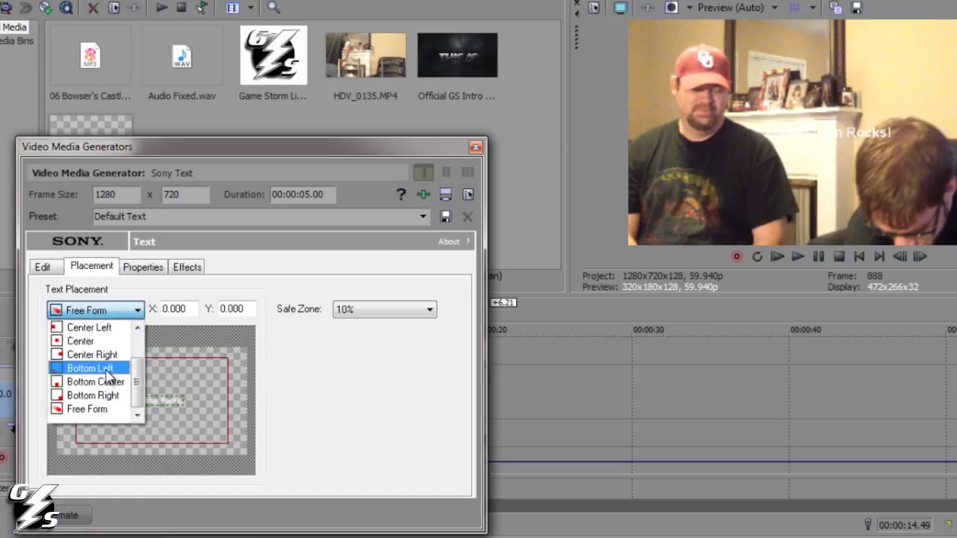
left_click(105, 368)
left_click(381, 312)
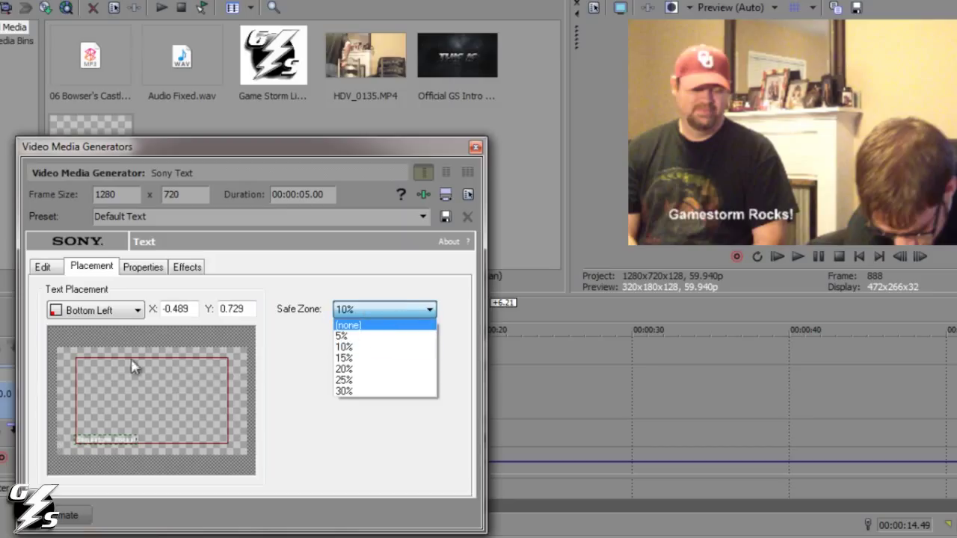
left_click(352, 326)
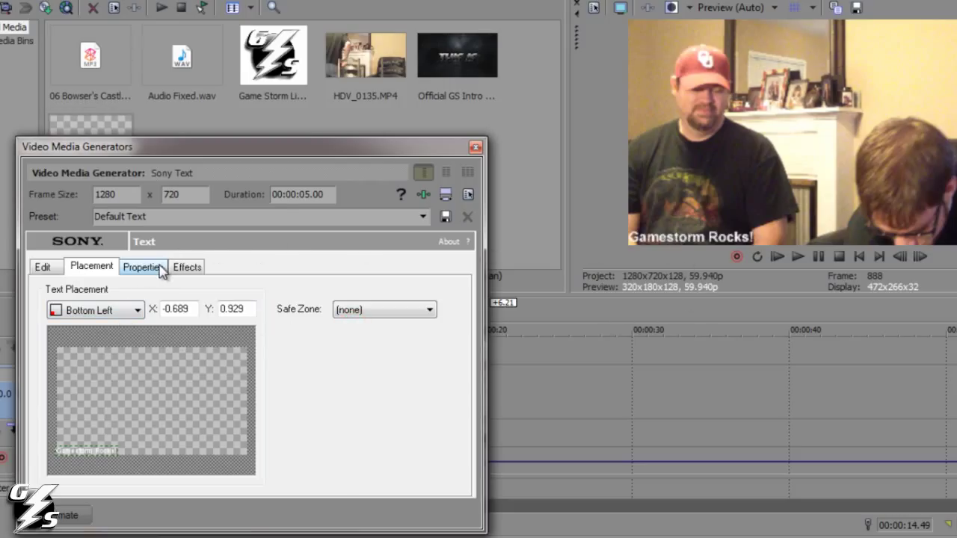
left_click(476, 149)
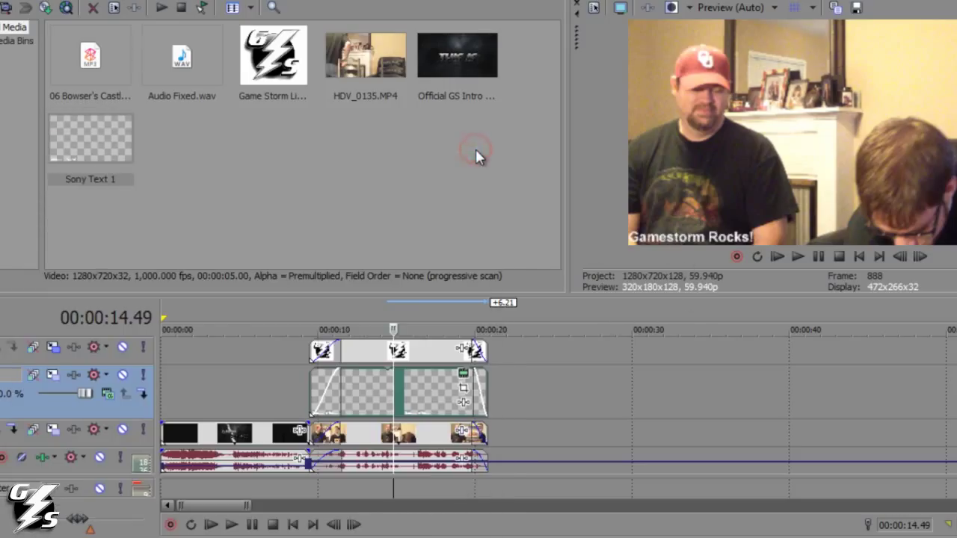
- At 00:00:12.43, try a free-form title position near the middle of the frame and return the placement to Bottom Left
left_click(383, 306)
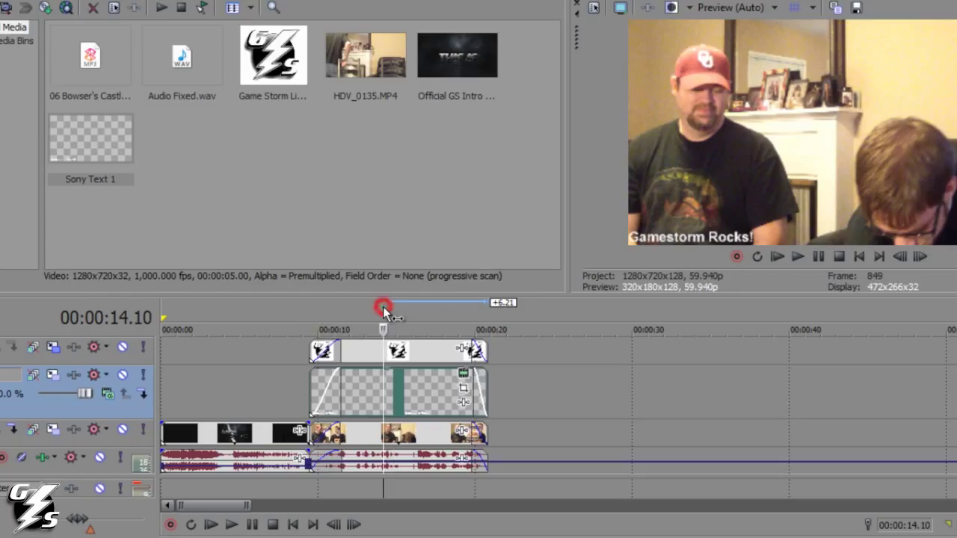
left_click(361, 307)
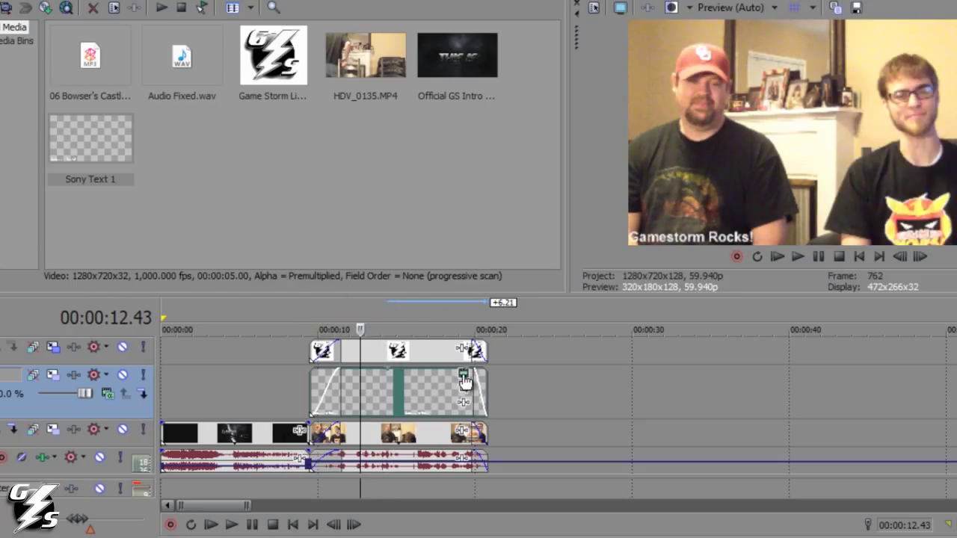
left_click(464, 373)
left_click(91, 267)
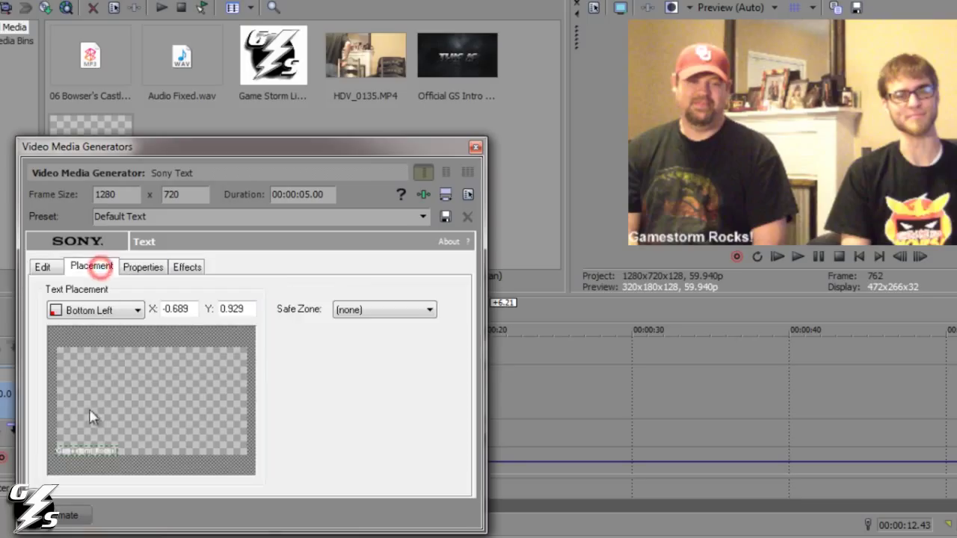
left_click_drag(88, 448, 109, 404)
left_click(127, 312)
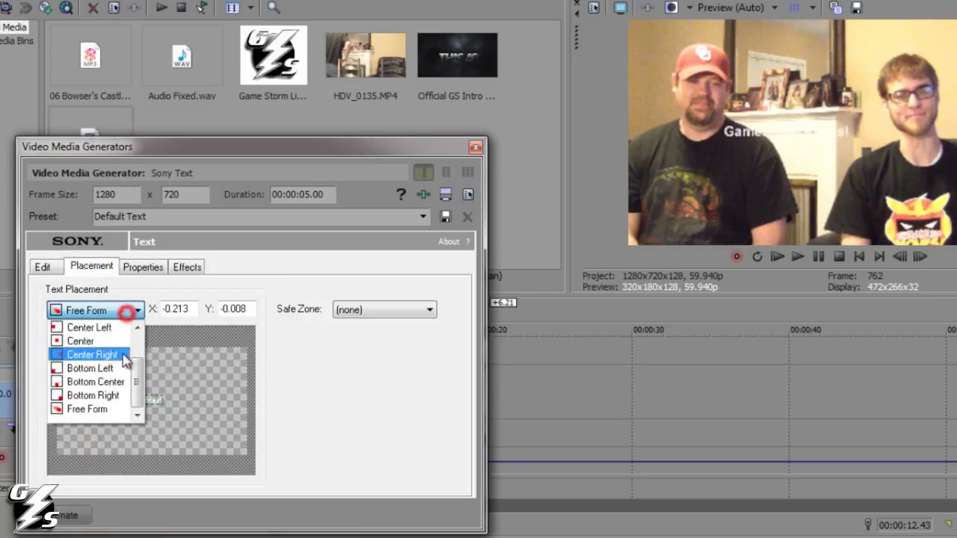
left_click(111, 369)
- Draw a black outline around the title text and set the video preview quality to Best (Full)
left_click(143, 267)
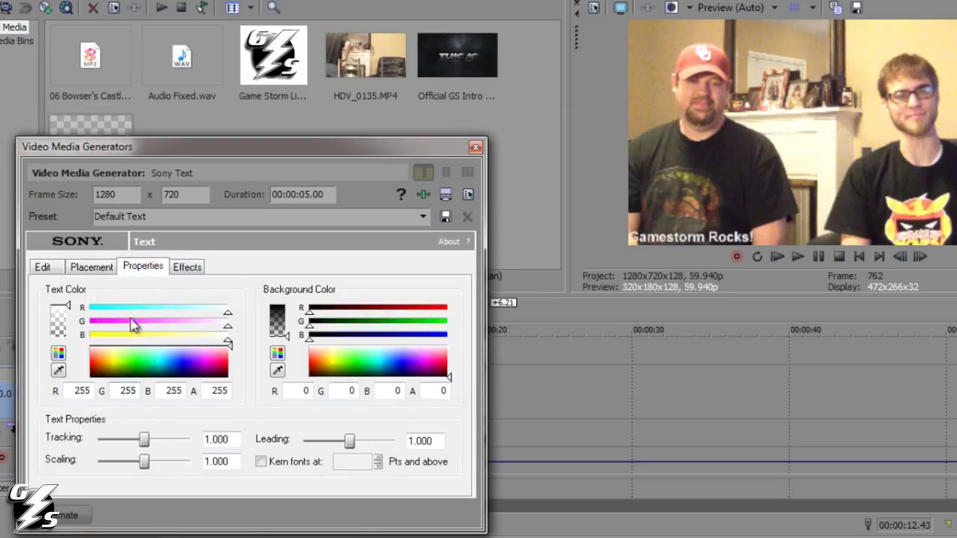
left_click(185, 269)
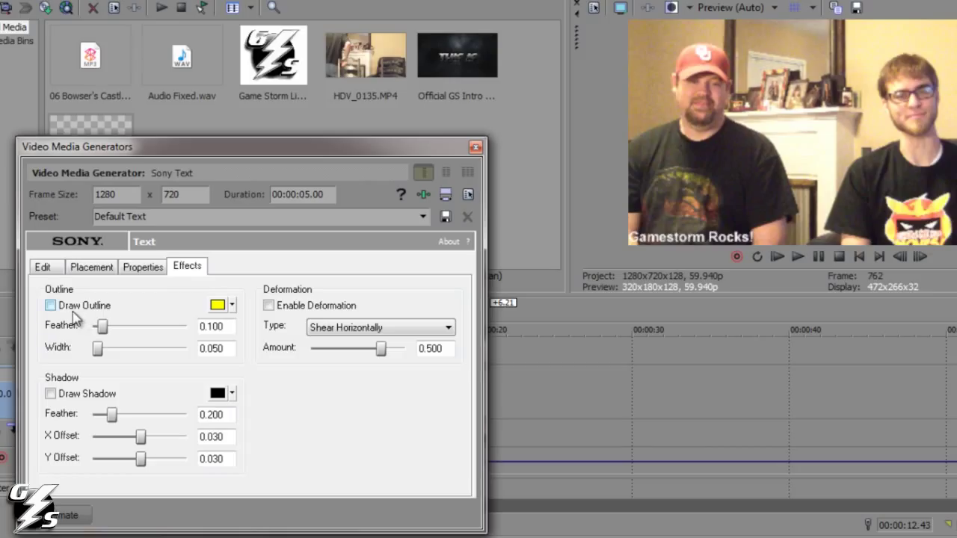
left_click(50, 305)
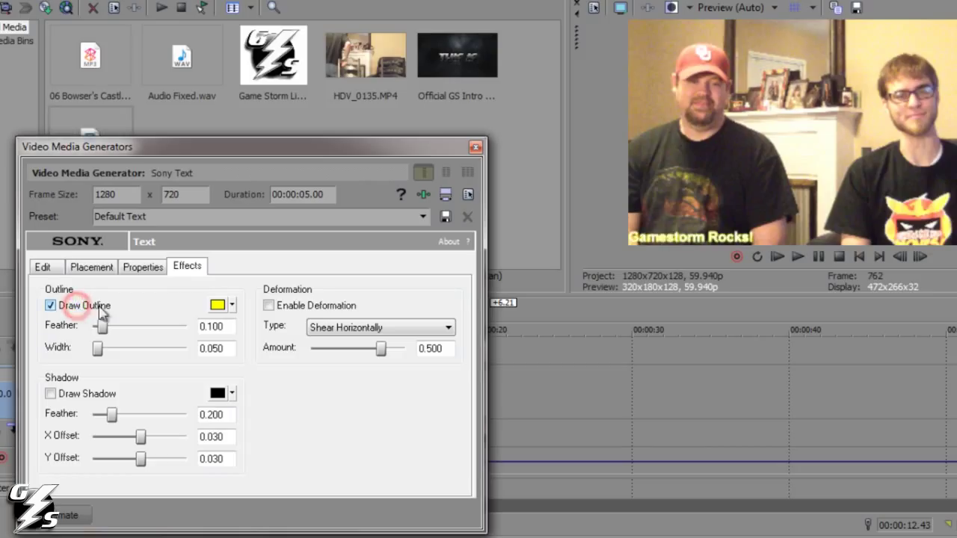
left_click(232, 305)
left_click_drag(262, 365, 258, 392)
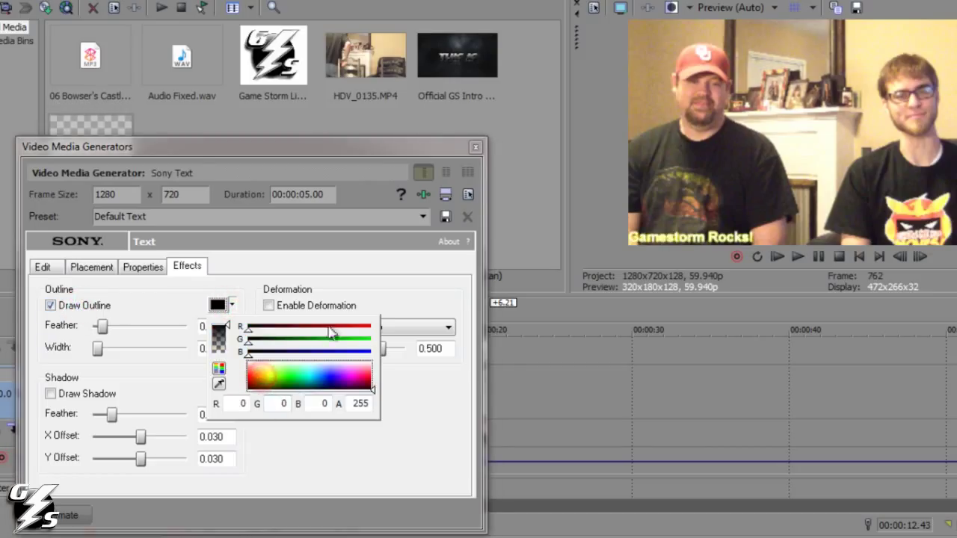
left_click(319, 290)
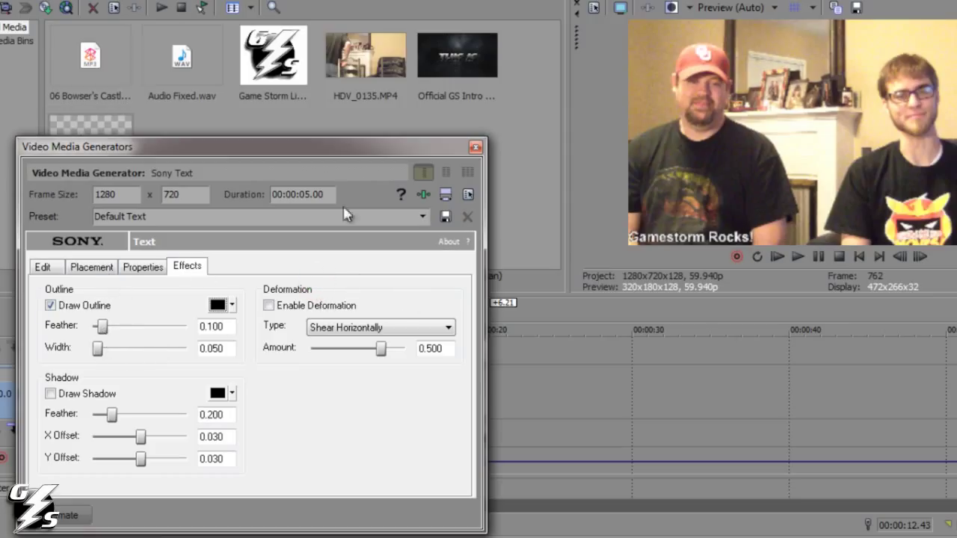
left_click(475, 147)
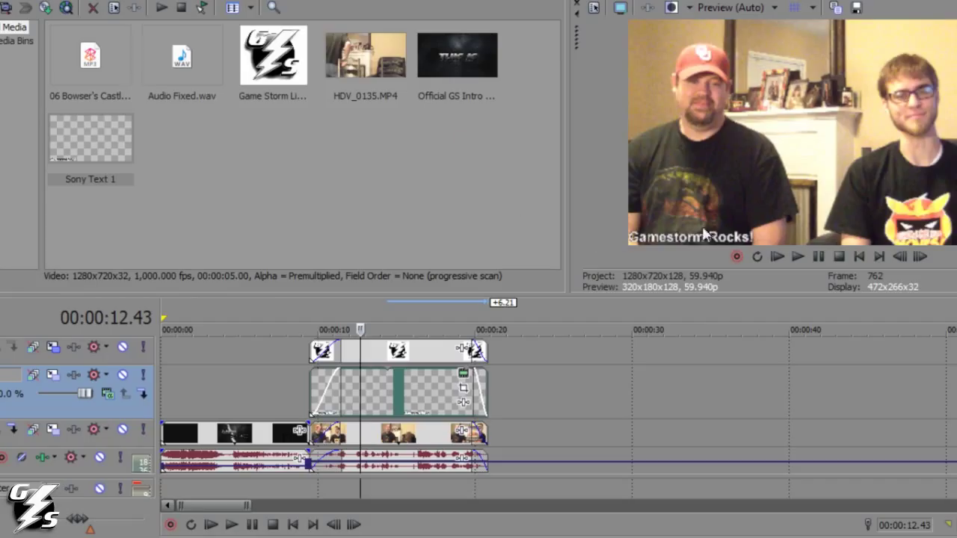
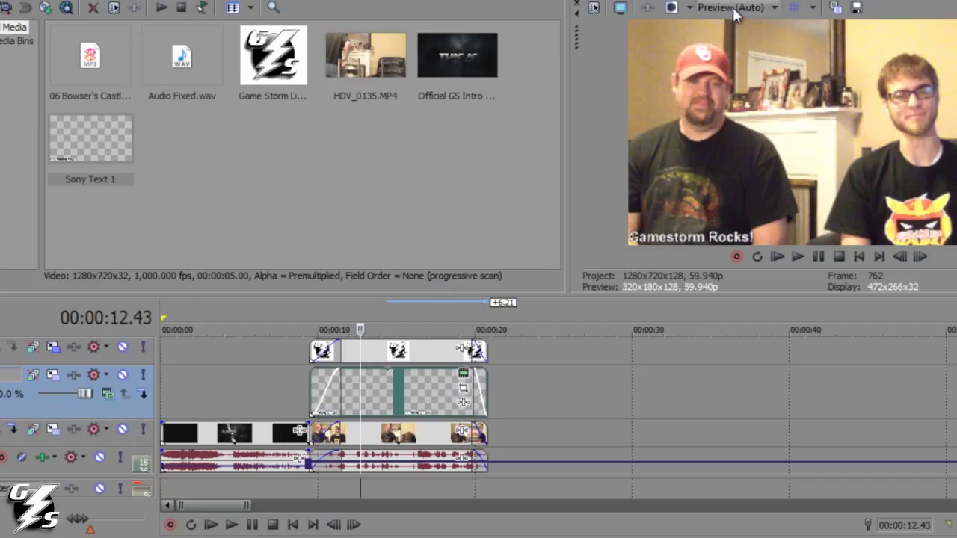
mouse_move(727, 81)
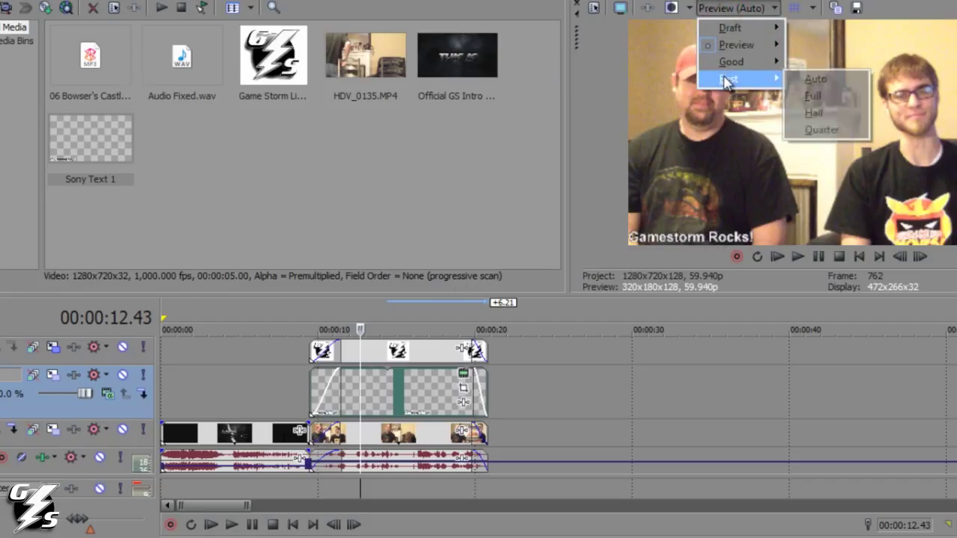
left_click(815, 96)
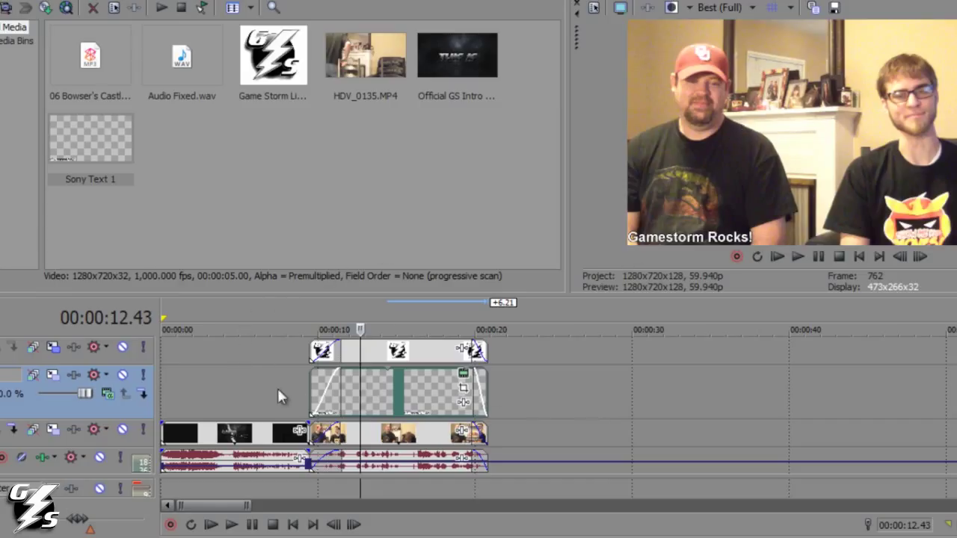
- Insert a new video track below the main clip's audio track and a new audio track directly beneath it
right_click(133, 412)
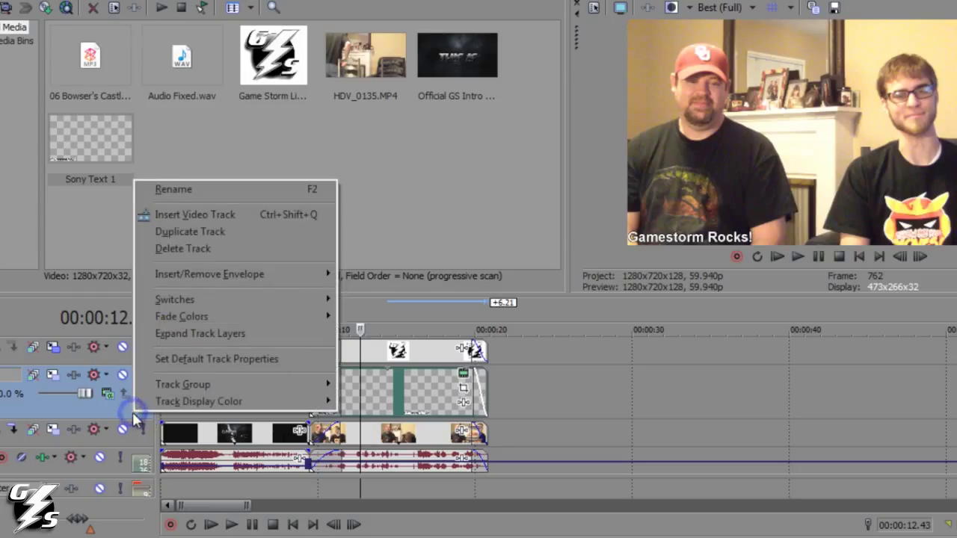
left_click(183, 217)
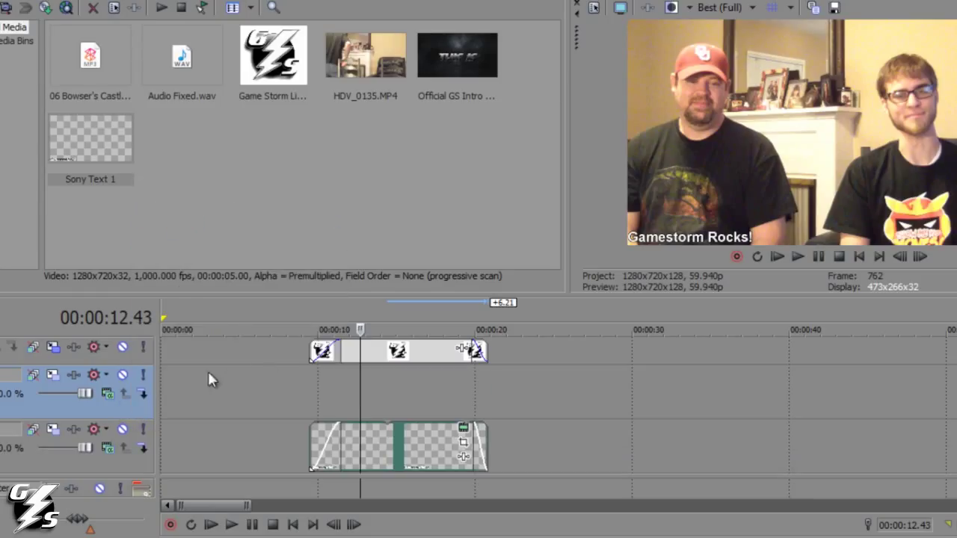
scroll(119, 457, "down", 3)
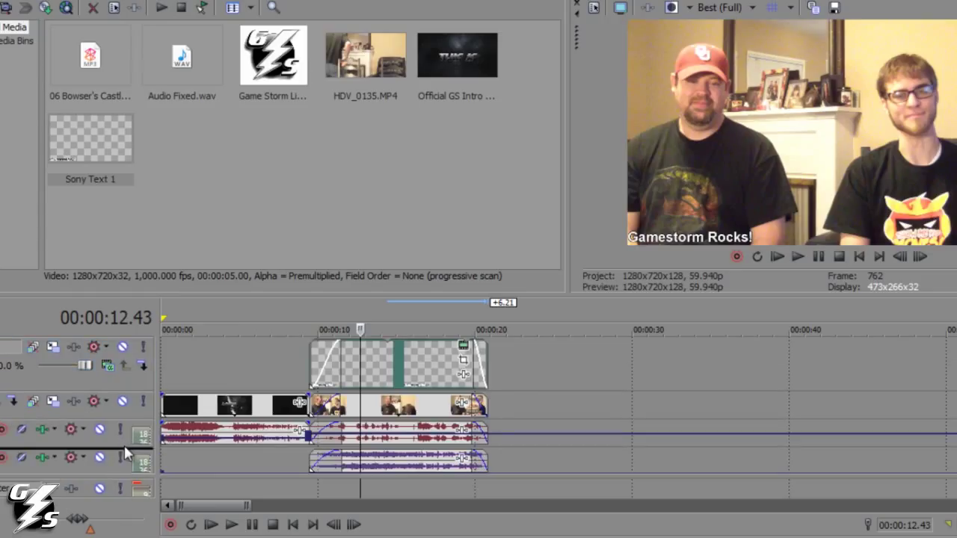
left_click_drag(126, 453, 124, 447)
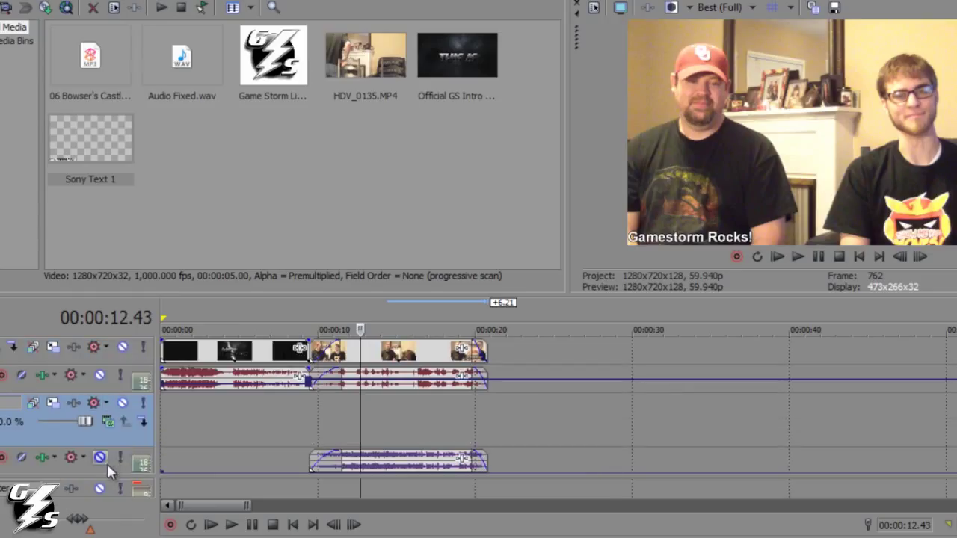
right_click(107, 469)
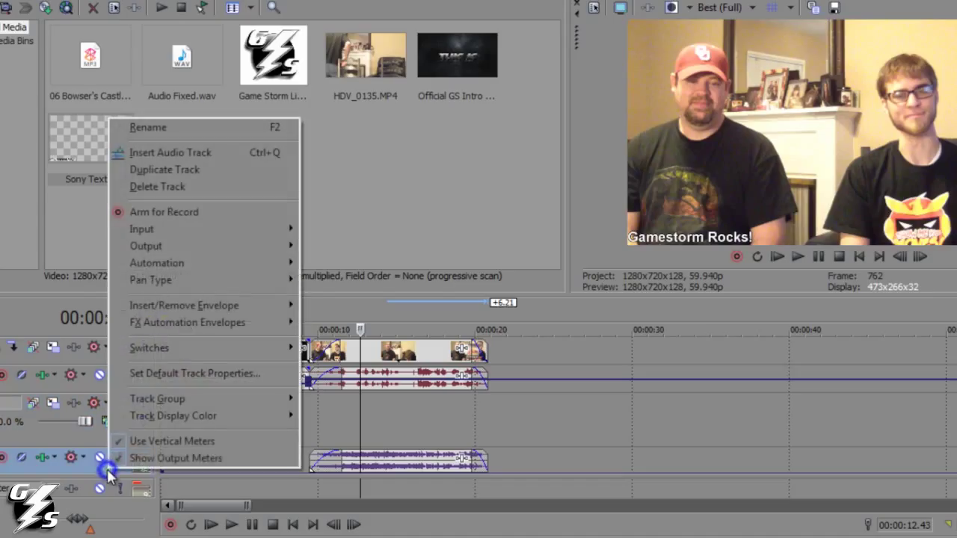
left_click(181, 154)
scroll(477, 369, "up", 2)
scroll(477, 369, "down", 2)
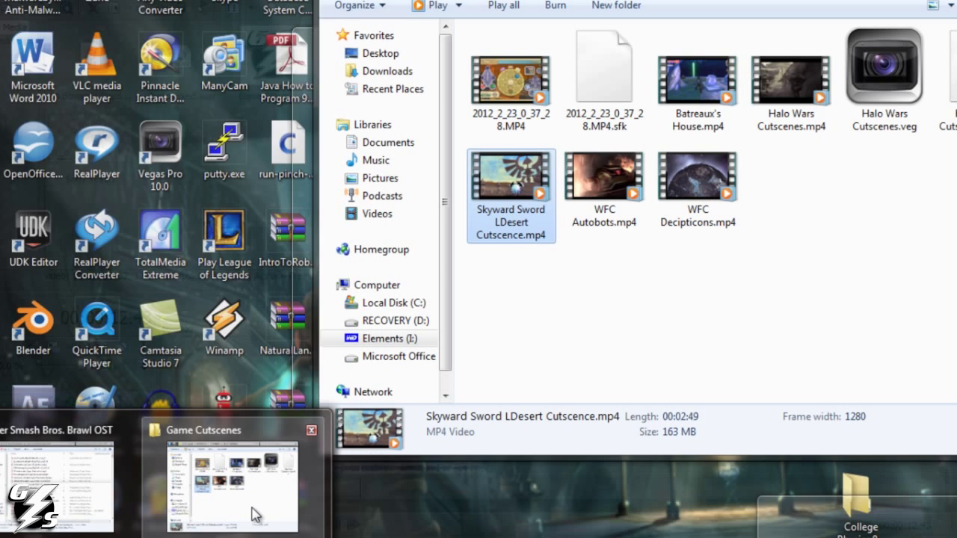
- Import "Skyward Sword LDesert Cutscence.mp4" from the Game Cutscenes folder and place it on the new tracks, aligned with the main clip's start
left_click(250, 507)
left_click_drag(520, 187, 295, 214)
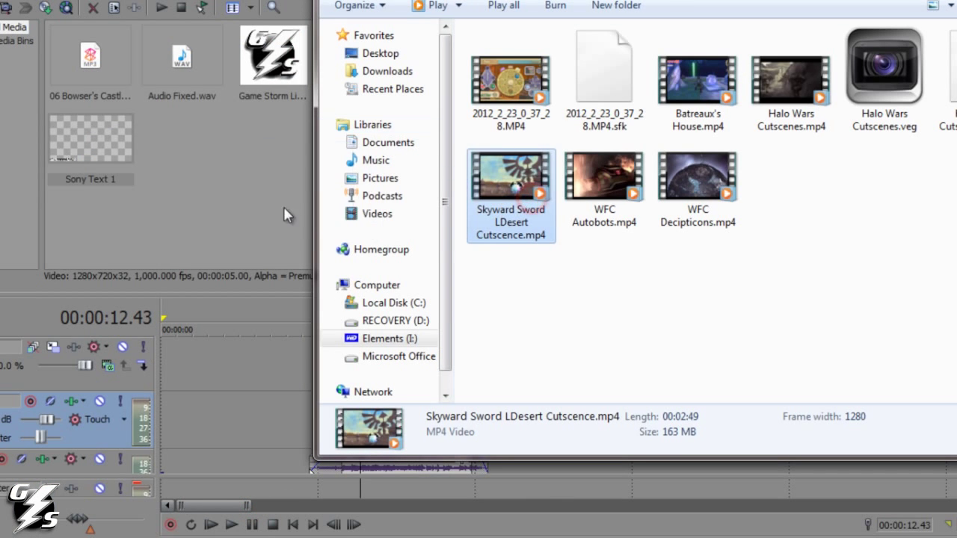
left_click(249, 194)
mouse_move(88, 136)
left_mouse_down()
mouse_move(203, 285)
mouse_move(301, 378)
mouse_move(332, 382)
mouse_move(322, 386)
left_mouse_up()
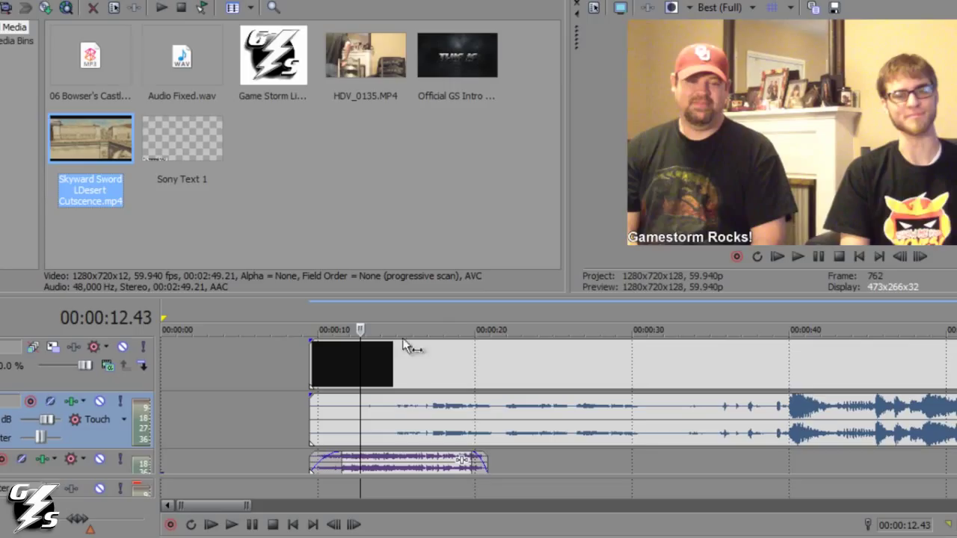
- Trim the end of the Skyward Sword cutscene to match the audio clip below and return the cursor to its start at 00:00:09.27
left_click(406, 308)
key("grave")
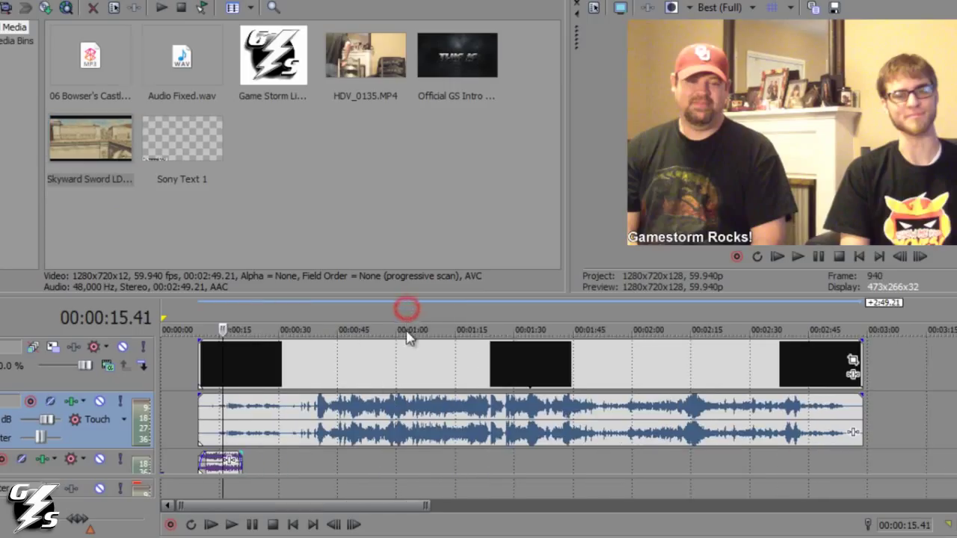
left_click_drag(861, 366, 242, 388)
left_click(195, 309)
scroll(194, 310, "up", 5)
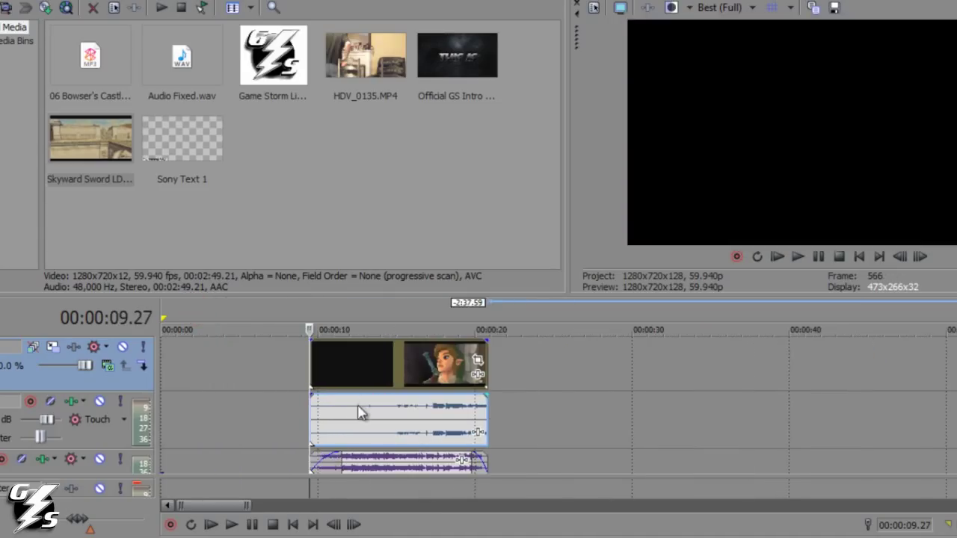
- Try normalizing the Skyward Sword cutscene's audio event, and leave normalization switched off
right_click(428, 423)
left_click(455, 403)
left_click(425, 151)
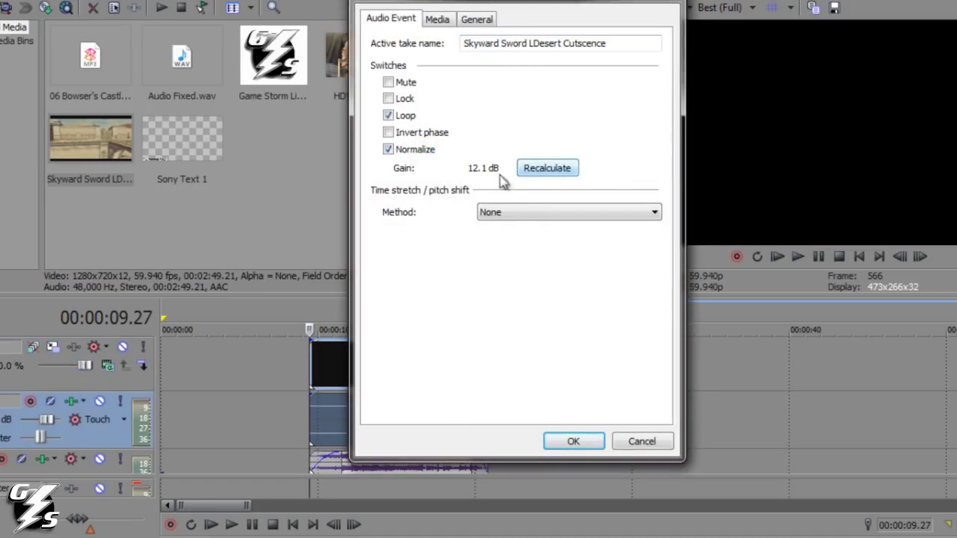
left_click(389, 150)
left_click(570, 443)
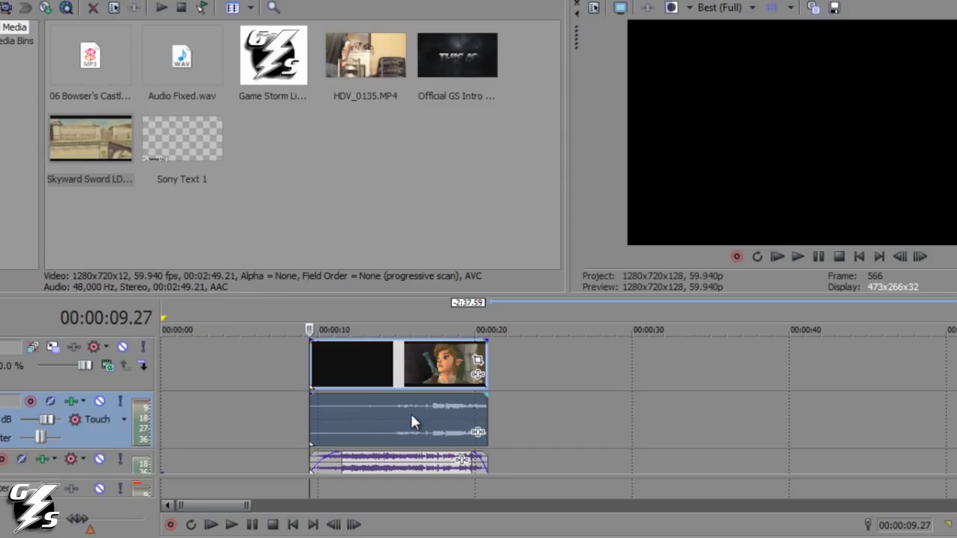
- Set the cutscene's video event to reduce interlace flicker, ignore the source aspect ratio and disable resampling
right_click(407, 363)
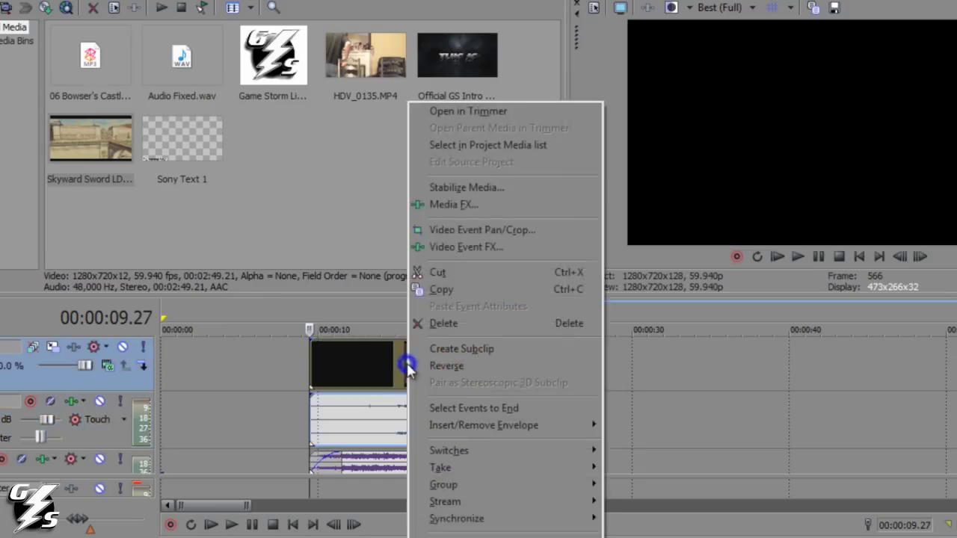
left_click(420, 534)
left_click(408, 150)
left_click(404, 132)
left_click(388, 208)
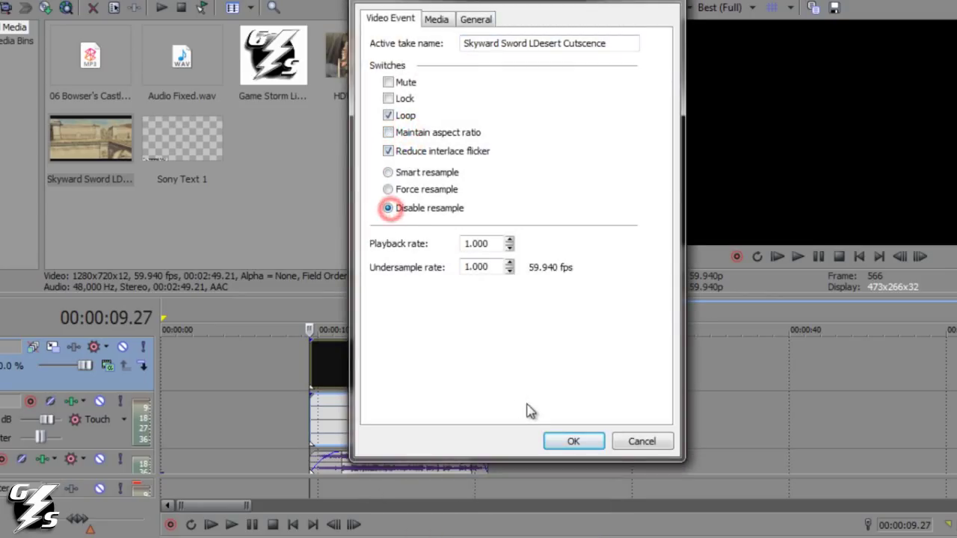
left_click(574, 442)
- Open Track Motion for the main clip's video track and add a full-size position keyframe at 00:00:13.42
left_click(383, 306)
scroll(386, 311, "down", 2)
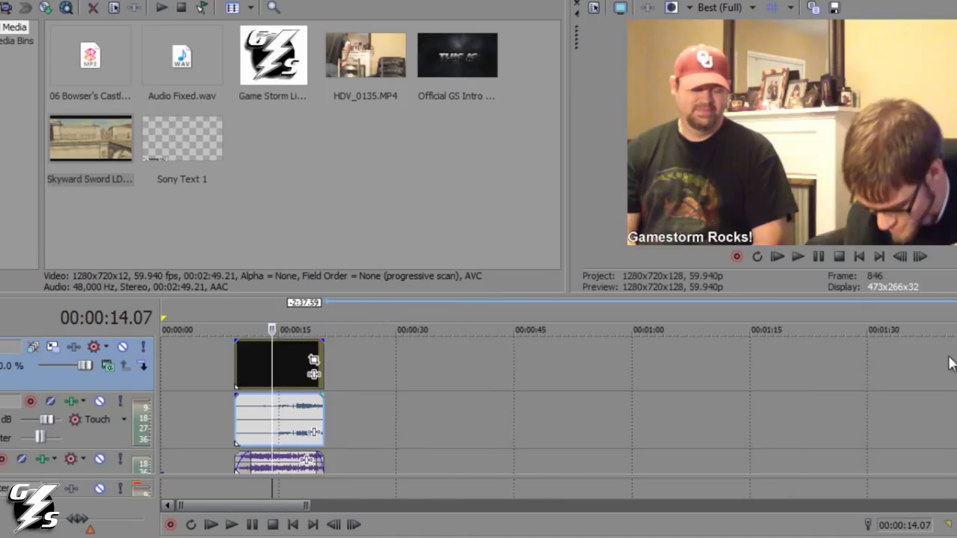
scroll(306, 460, "up", 3)
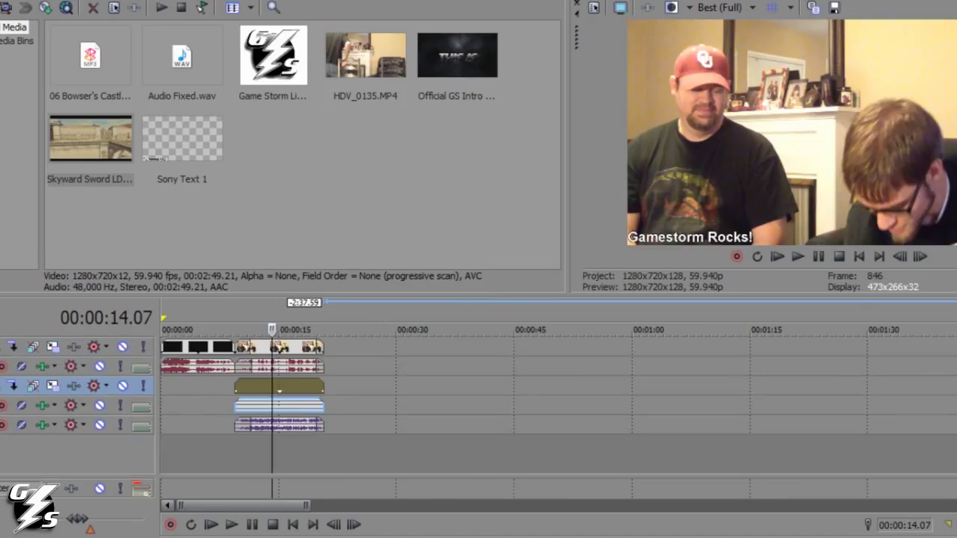
scroll(479, 404, "down", 3)
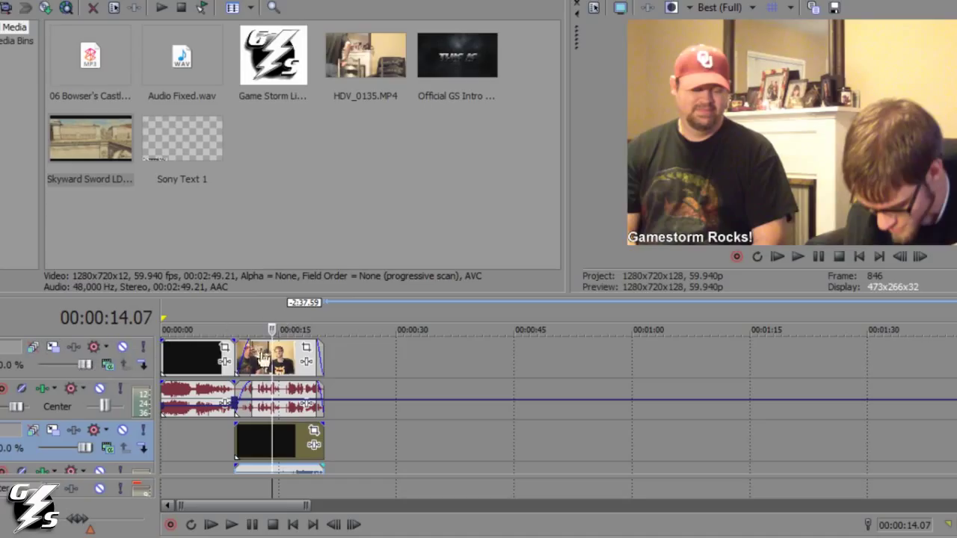
left_click(53, 347)
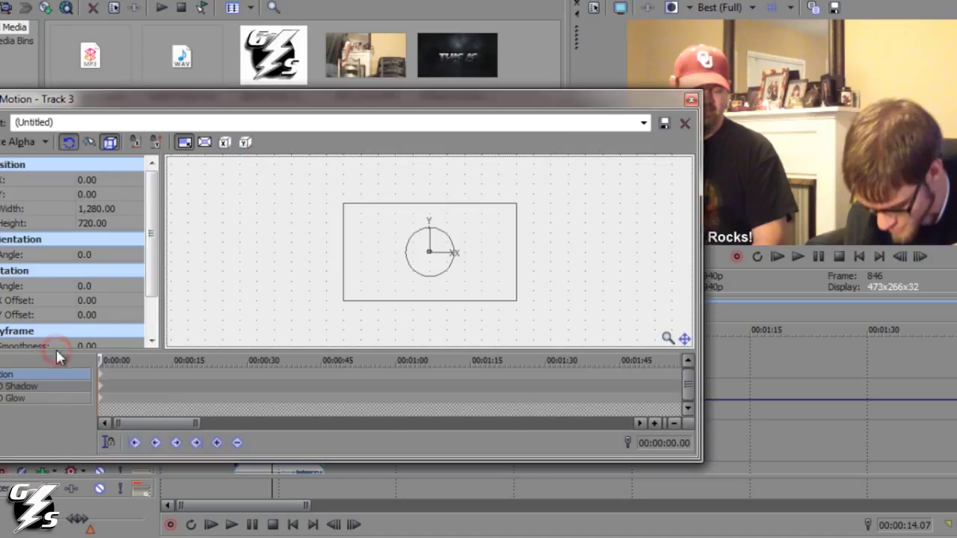
left_click_drag(100, 361, 170, 366)
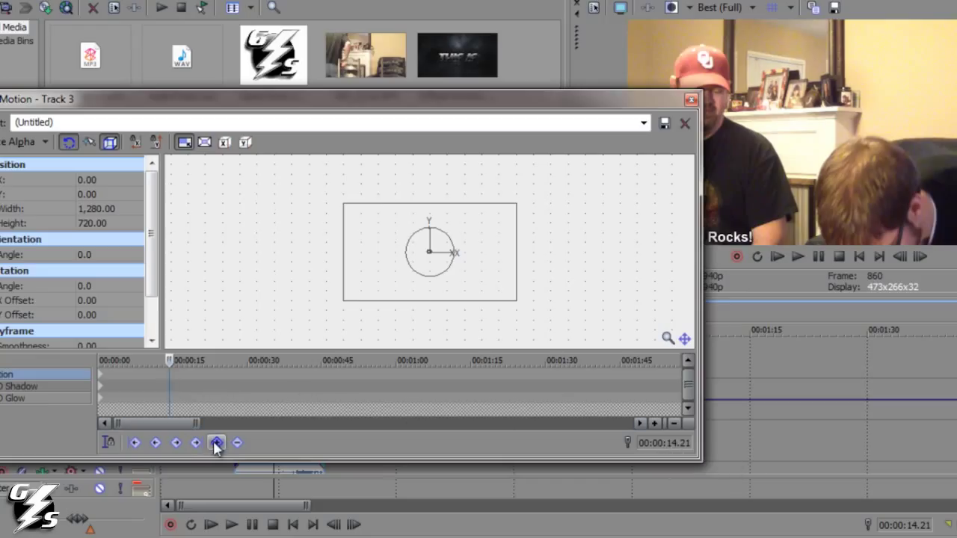
scroll(196, 383, "up", 3)
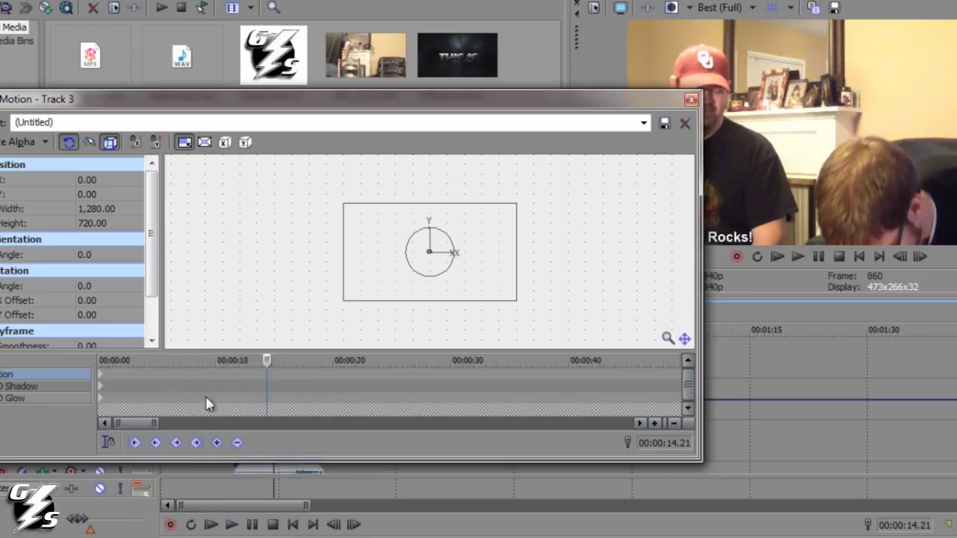
left_click(216, 443)
left_click(267, 377)
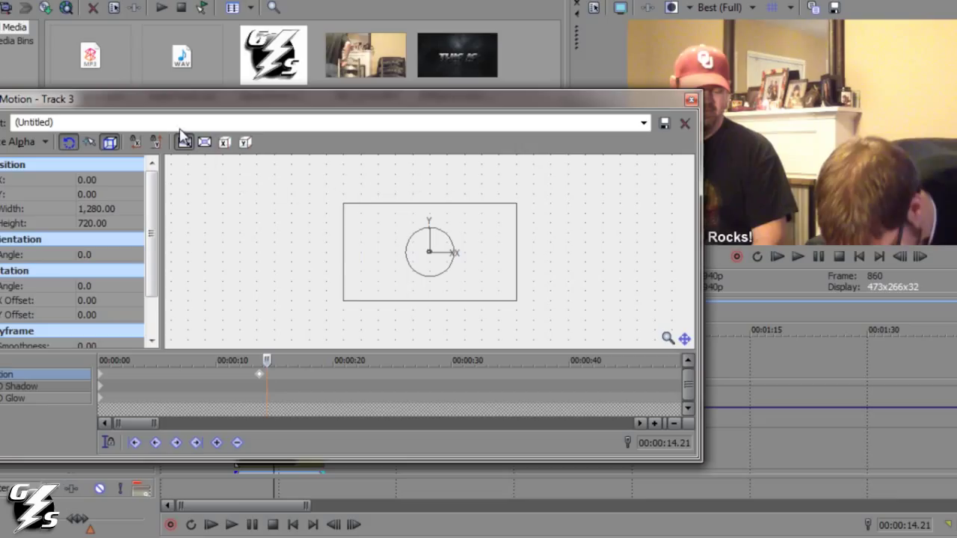
- Shrink the main video into its upper-right corner at about 505 × 284 at 00:00:14.21 and hold it with a keyframe near 00:00:17.40
left_click_drag(343, 300, 458, 258)
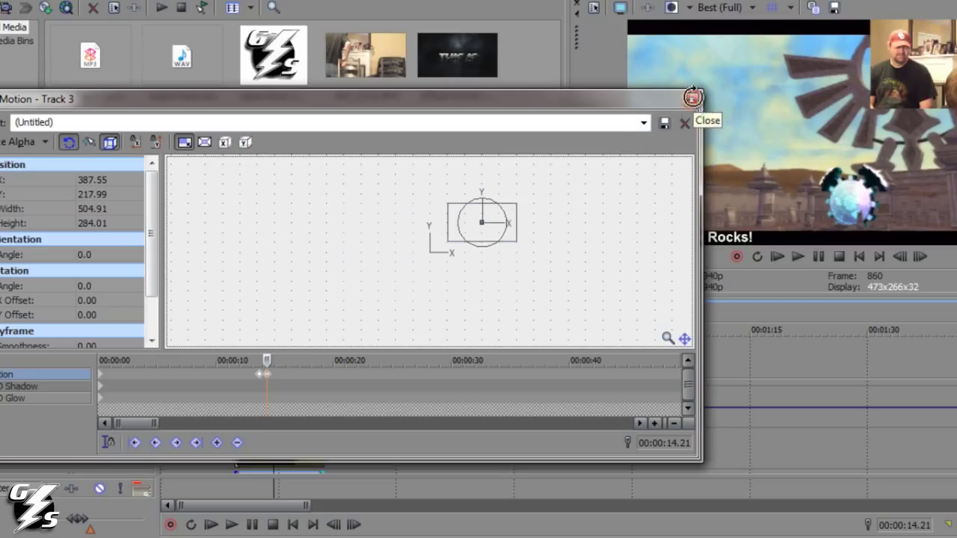
left_click_drag(266, 361, 306, 360)
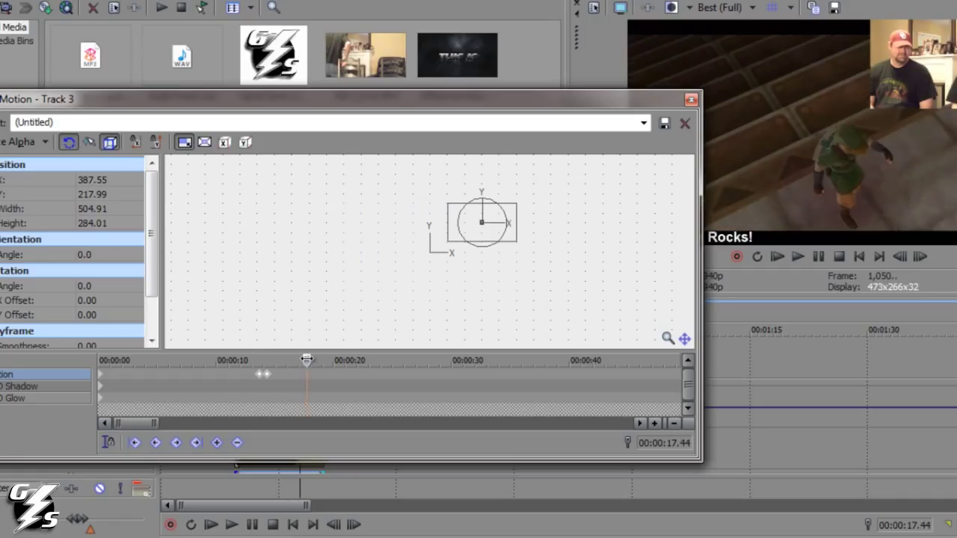
left_click(264, 375)
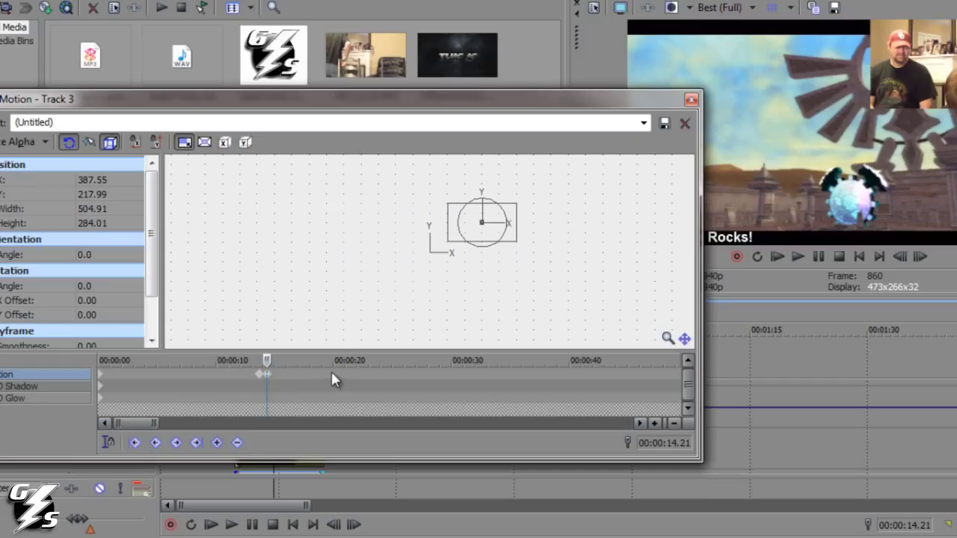
left_click_drag(270, 360, 306, 361)
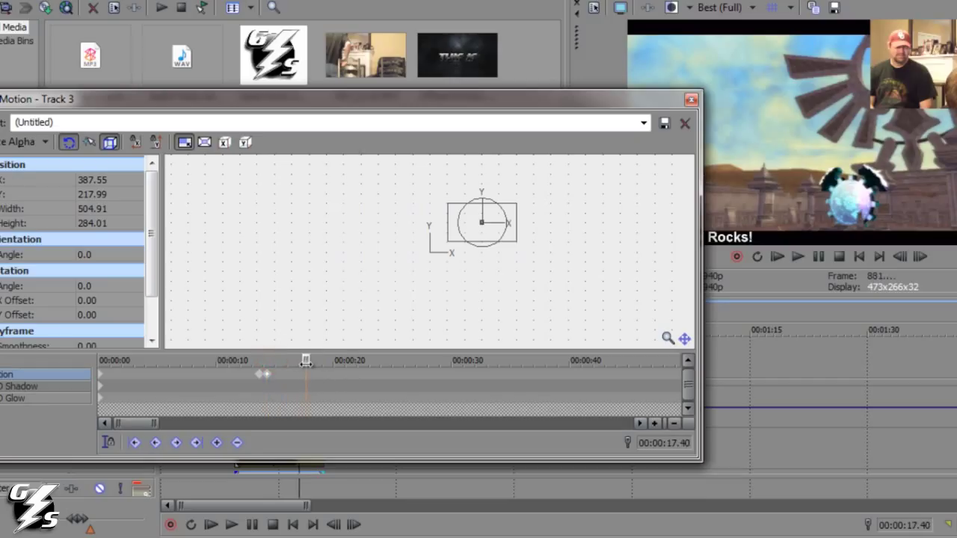
double_click(304, 381)
- Return the main video to the full 1280 × 720 frame with a keyframe at 00:00:18.14, reusing the full-size keyframe, and close Track Motion
left_click(261, 382)
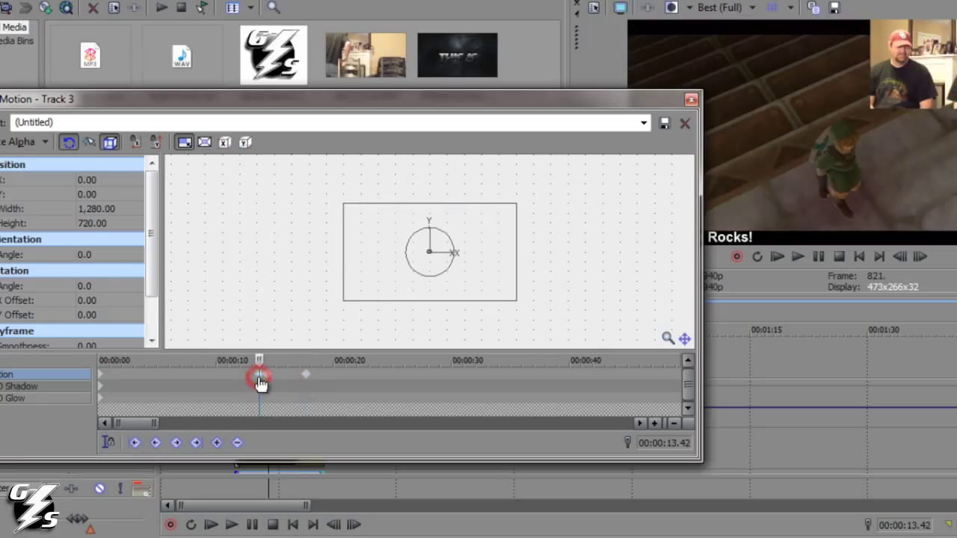
left_click(313, 360)
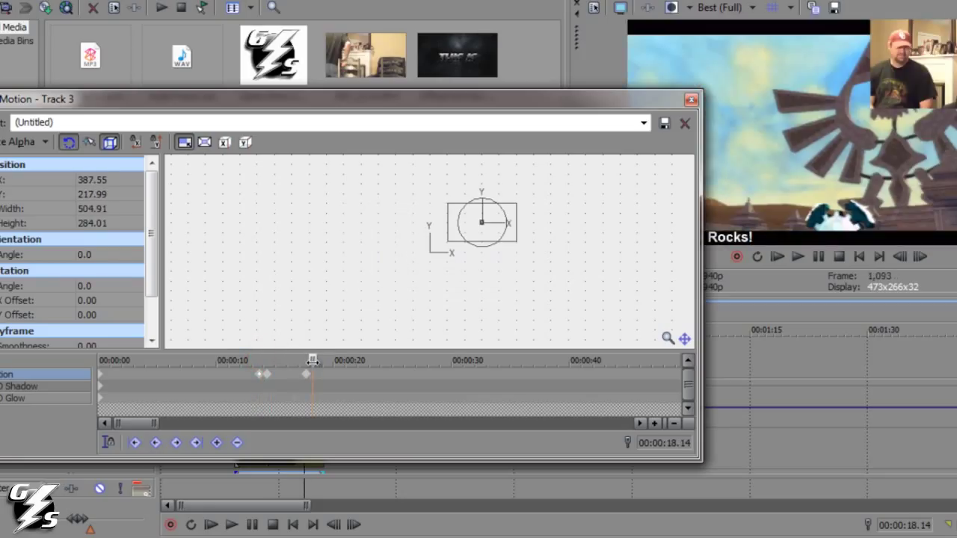
left_click(313, 360)
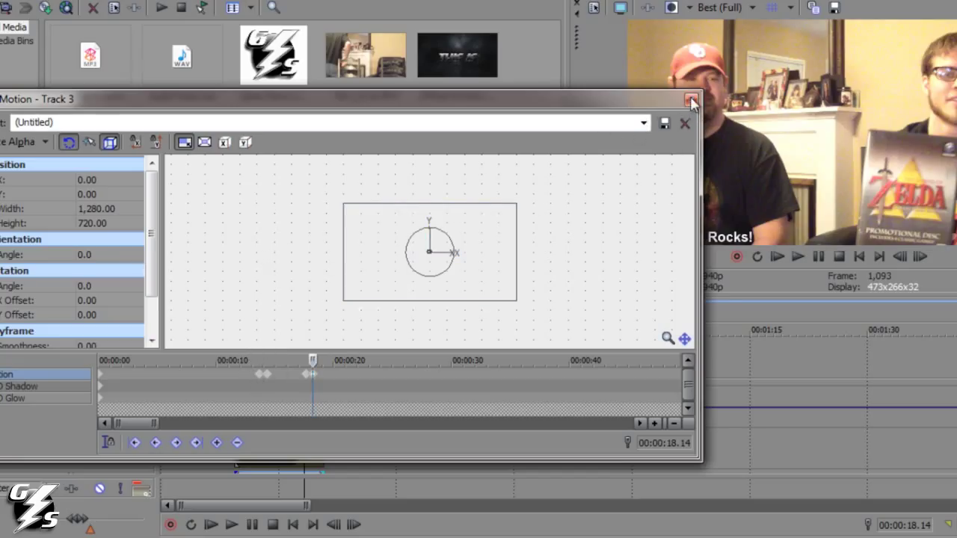
left_click(691, 101)
- Step back and forth frame by frame through the shrink transition between about 00:00:13.12 and 00:00:14.30 to check the motion
left_click(275, 311)
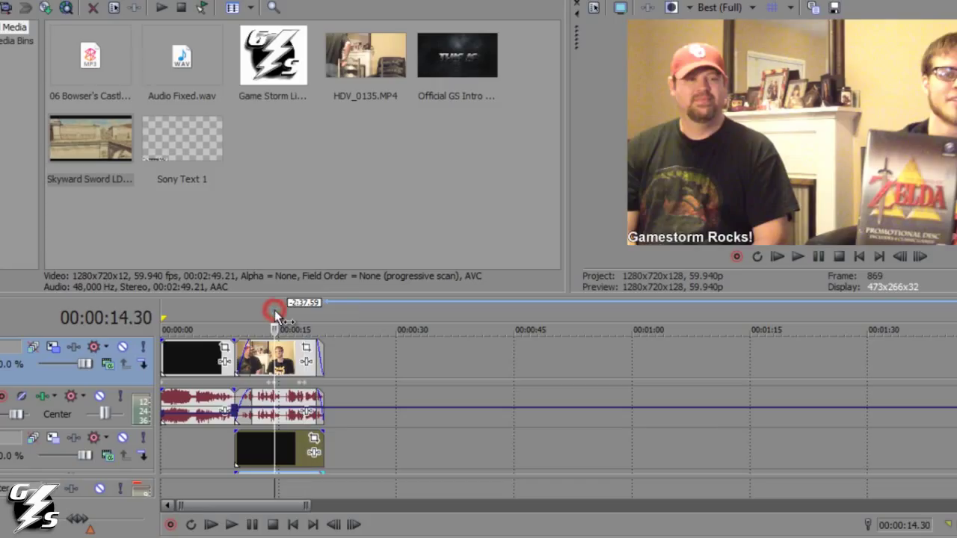
key("Left")
key("Left")
key("Left")
key("Left")
key("Left")
key("Left")
key("Left")
key("Left")
key("Left")
key("Left")
key("Left")
key("Left")
key("Left")
key("Left")
key("Left")
key("Left")
key("Left")
key("Left")
key("Left")
key("Left")
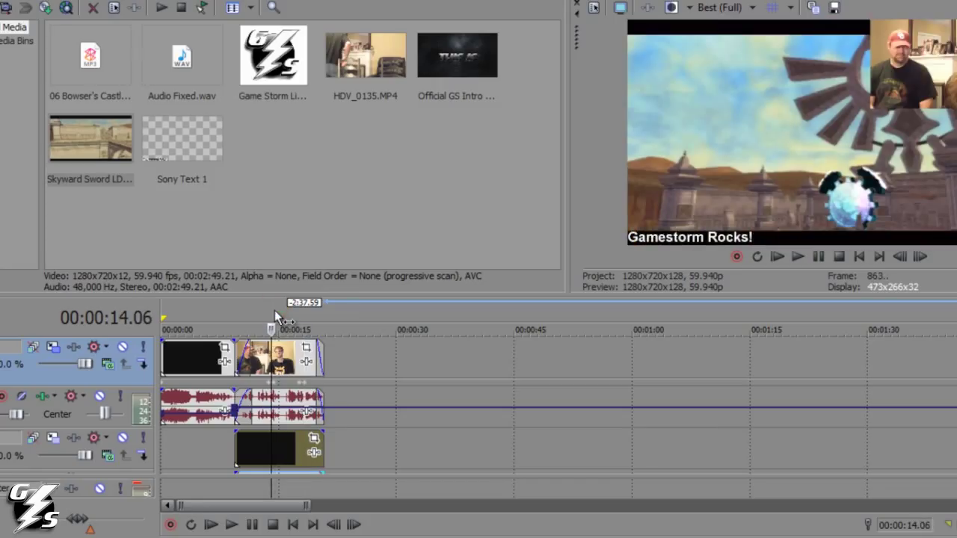
key("Left")
key("Left")
key("Left")
key("Left")
key("Left")
key("Left")
key("Left")
key("Left")
key("Left")
key("Left")
key("Left")
key("Left")
key("Left")
key("Left")
key("Left")
key("Left")
key("Left")
key("Left")
key("Left")
key("Left")
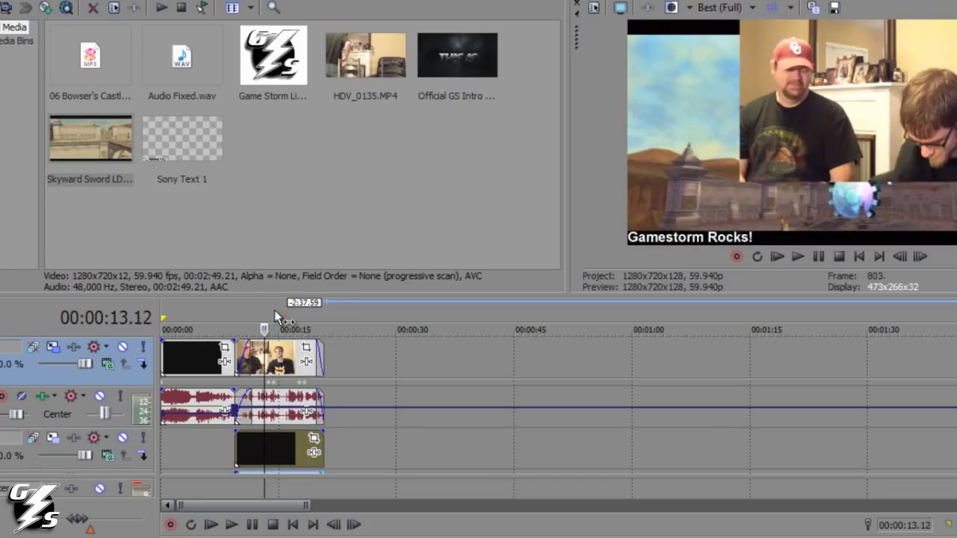
key("Right")
key("Right")
key("Right")
key("Right")
key("Right")
key("Right")
key("Right")
key("Right")
key("Right")
key("Right")
key("Right")
key("Right")
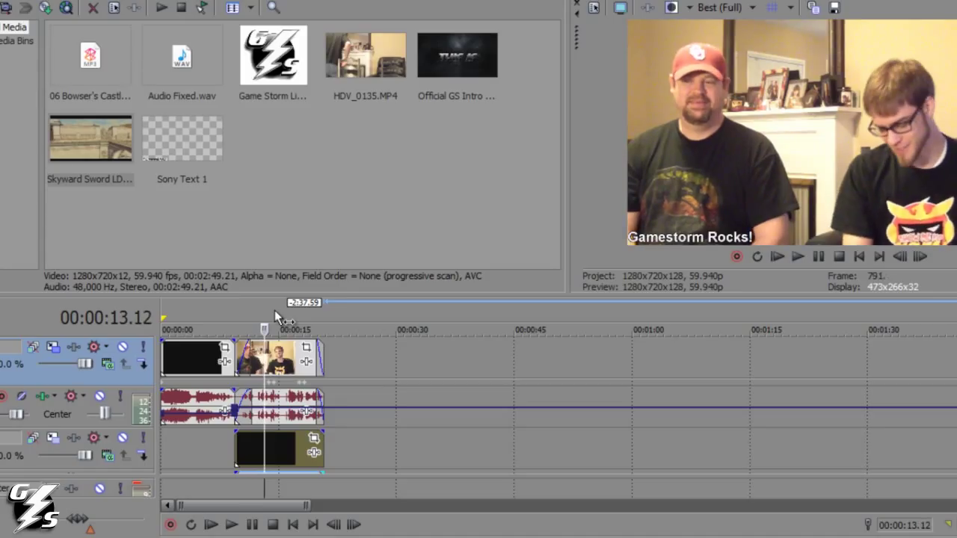
key("Right")
key("Right")
key("Right")
key("Right")
key("Right")
key("Right")
key("Right")
key("Right")
key("Right")
key("Right")
key("Right")
key("Right")
key("Right")
key("Right")
key("Right")
key("Right")
key("Right")
key("Right")
key("Right")
key("Right")
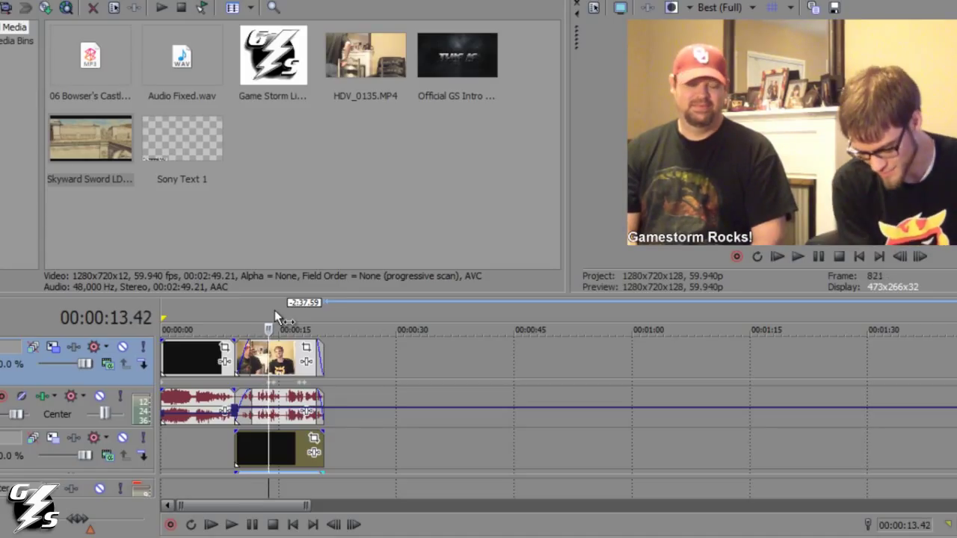
key("Right")
key("Right")
key("Right")
key("Right")
key("Right")
key("Right")
key("Right")
key("Right")
key("Right")
key("Right")
key("Right")
key("Right")
key("Right")
key("Right")
key("Right")
key("Right")
key("Right")
key("Right")
key("Right")
key("Right")
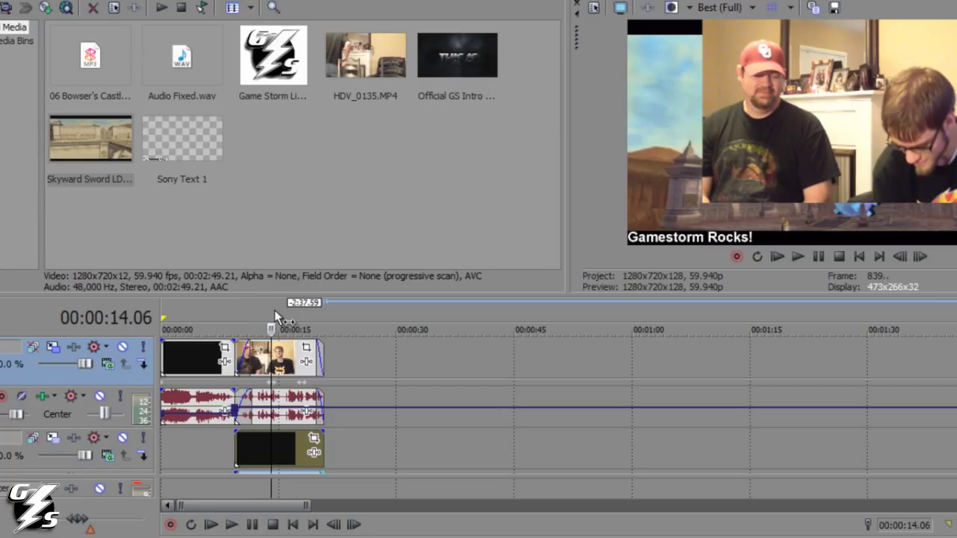
key("Right")
key("Right")
key("Right")
key("Right")
key("Right")
key("Right")
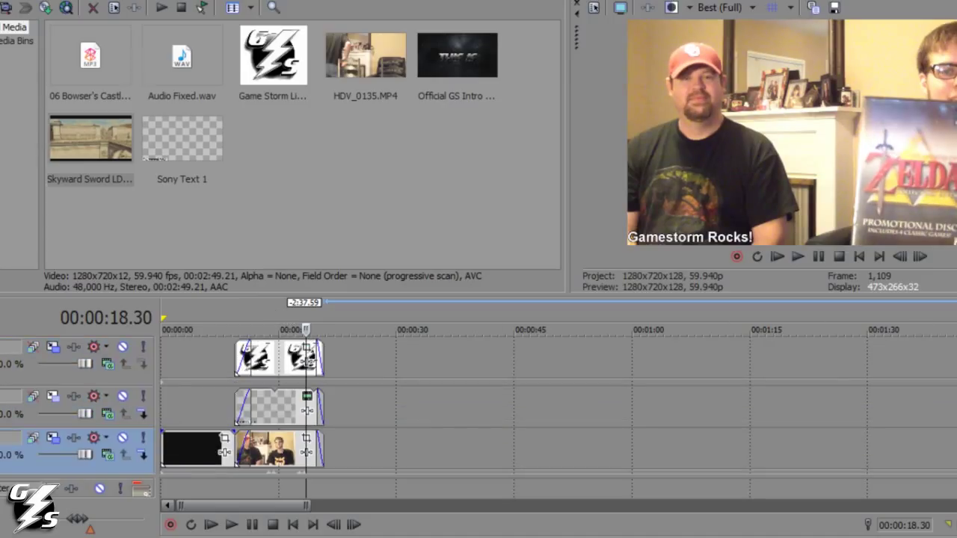
- Play back the transition around 00:00:18 in which the main clip returns to full frame over the cutscene
left_click(262, 362)
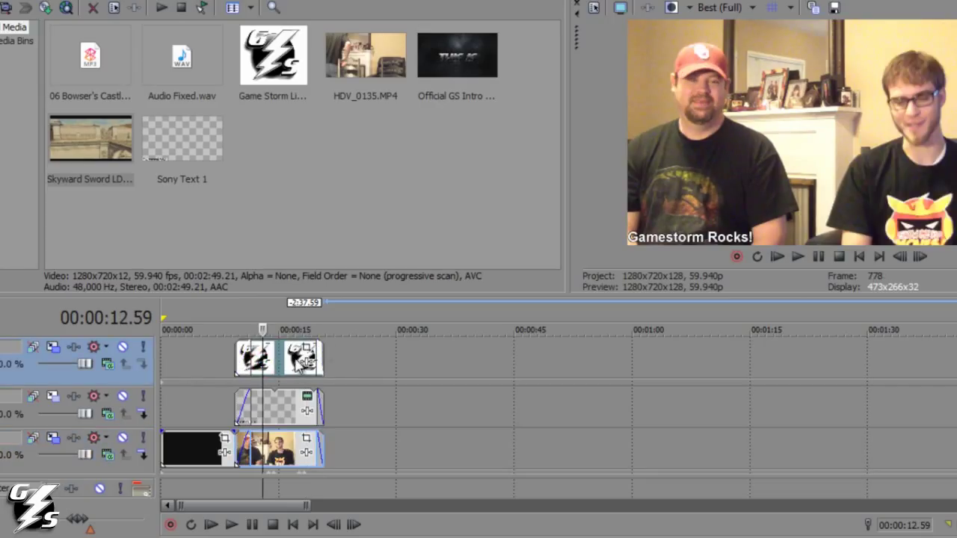
left_click(288, 418)
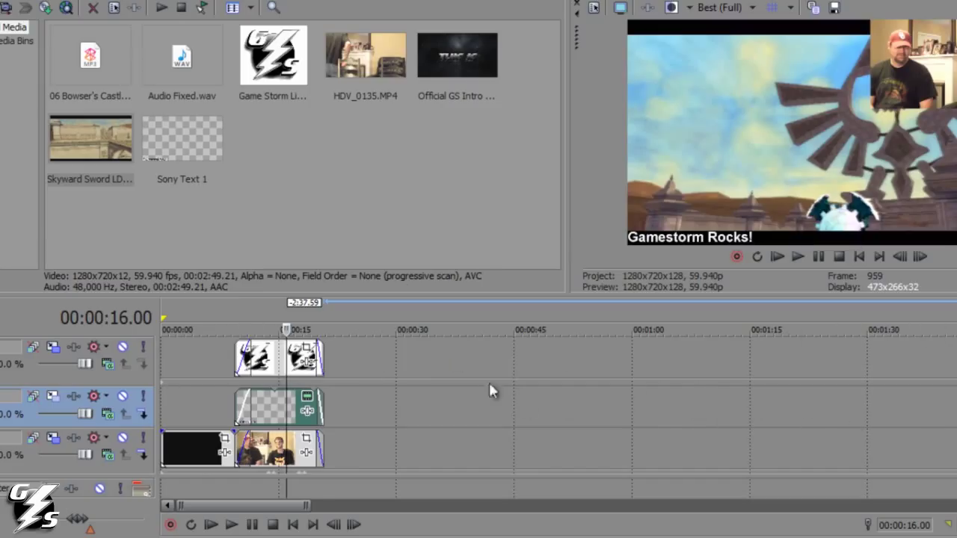
left_click(300, 321)
key("space")
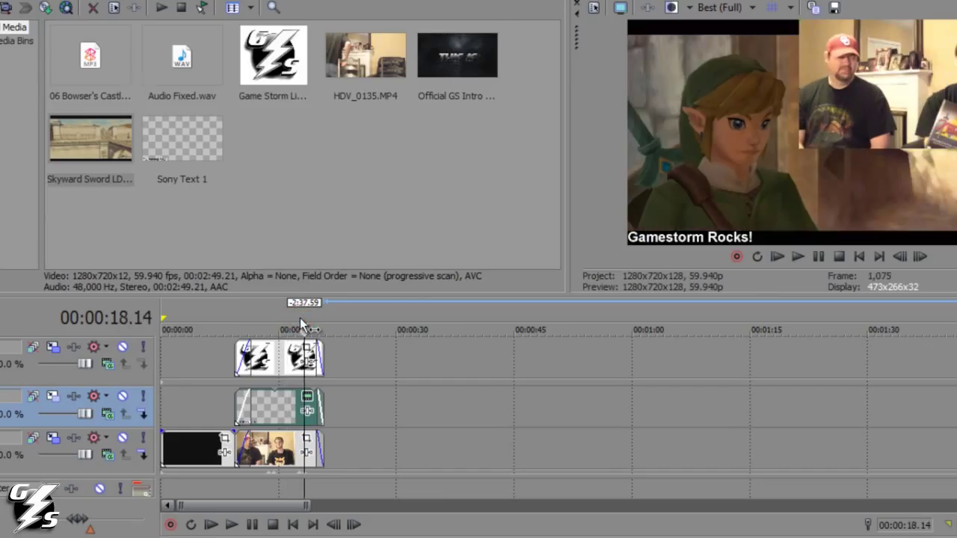
key("space")
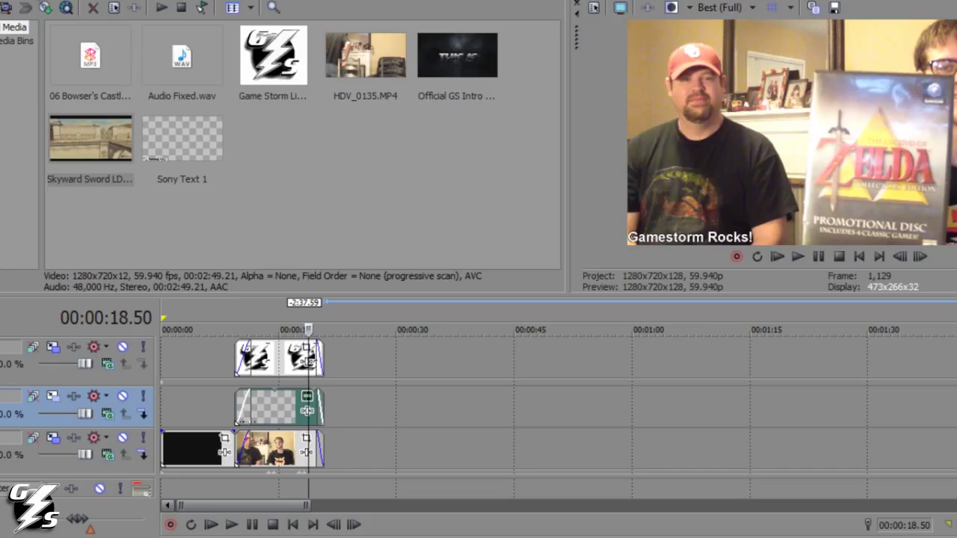
- Open Render As and choose the Sony AVC/MVC file type with the Sony YouTube Camera HD template
key("alt+f")
key("r")
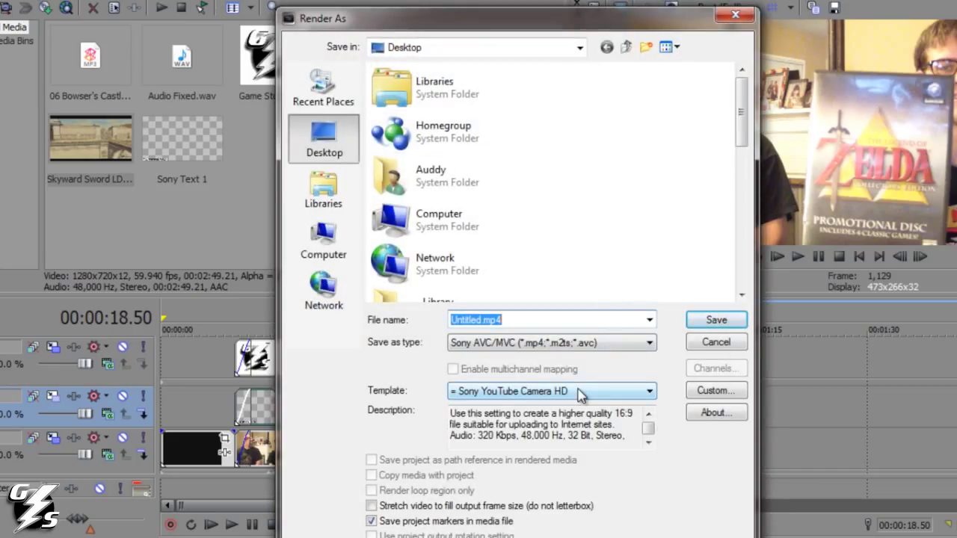
left_click(578, 344)
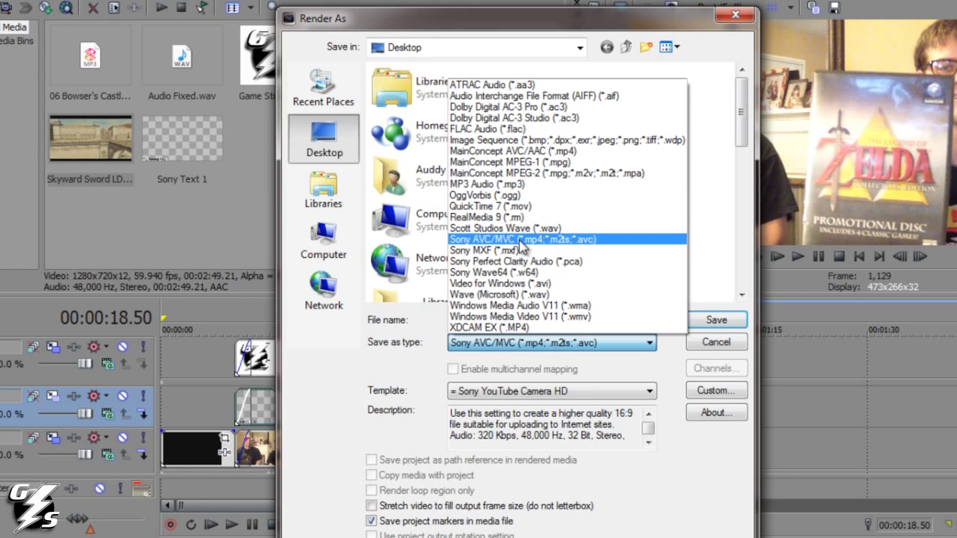
left_click(514, 240)
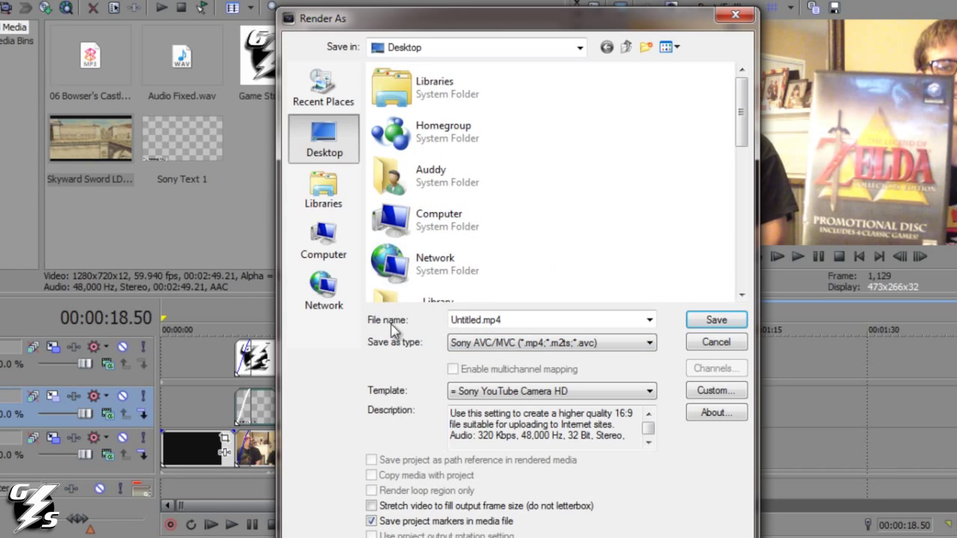
left_click(544, 395)
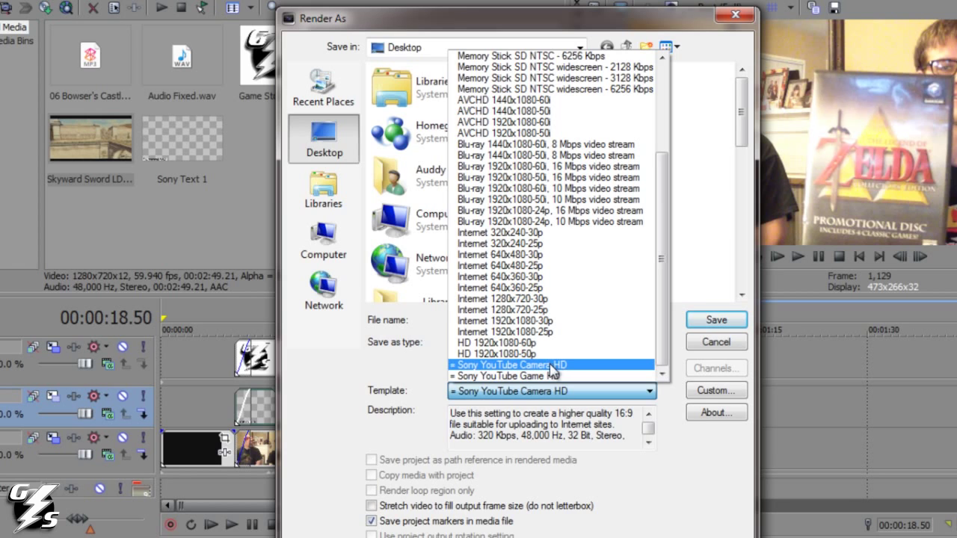
left_click(550, 365)
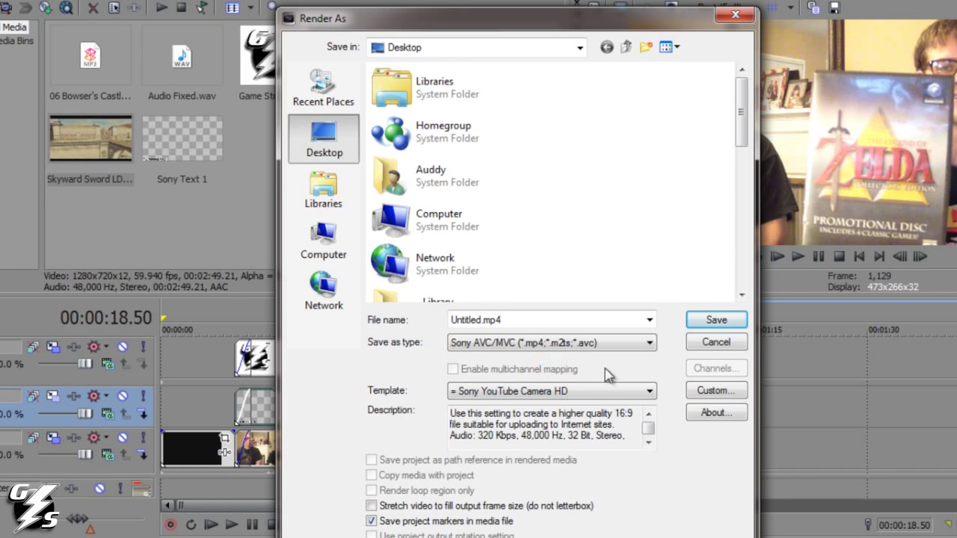
- In the template's custom video settings, use AVC, High definition (1280x720), High profile and a 59.940 (Double NTSC) frame rate
left_click(714, 394)
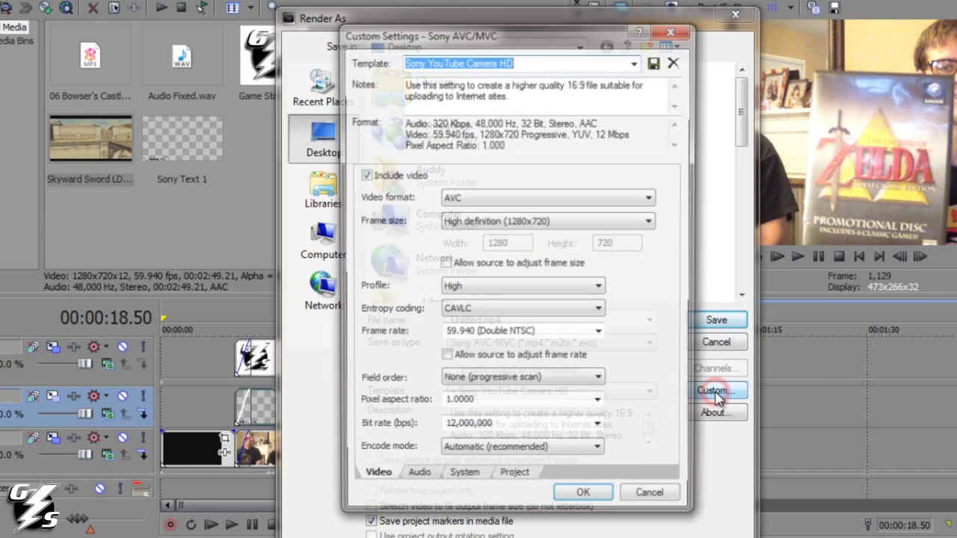
left_click(557, 200)
left_click(559, 198)
left_click(512, 222)
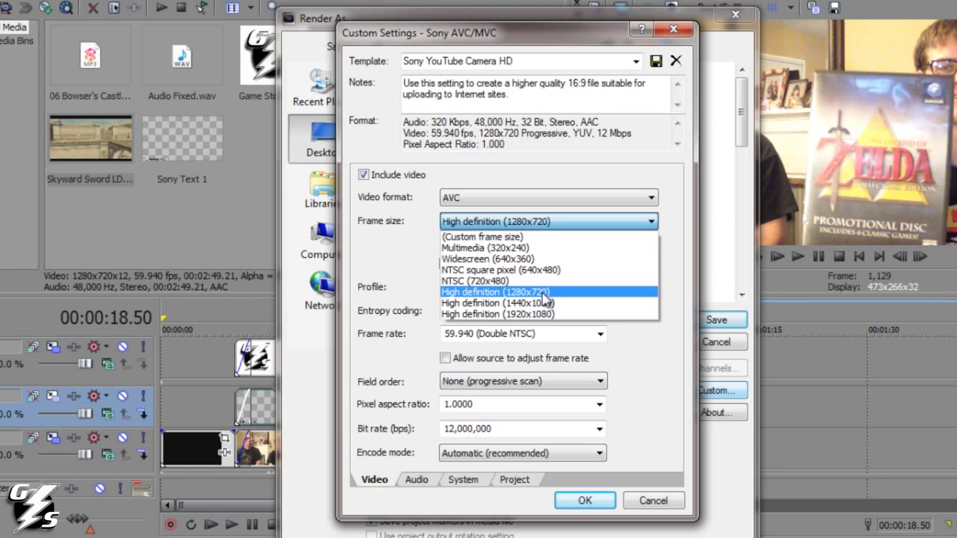
left_click(543, 297)
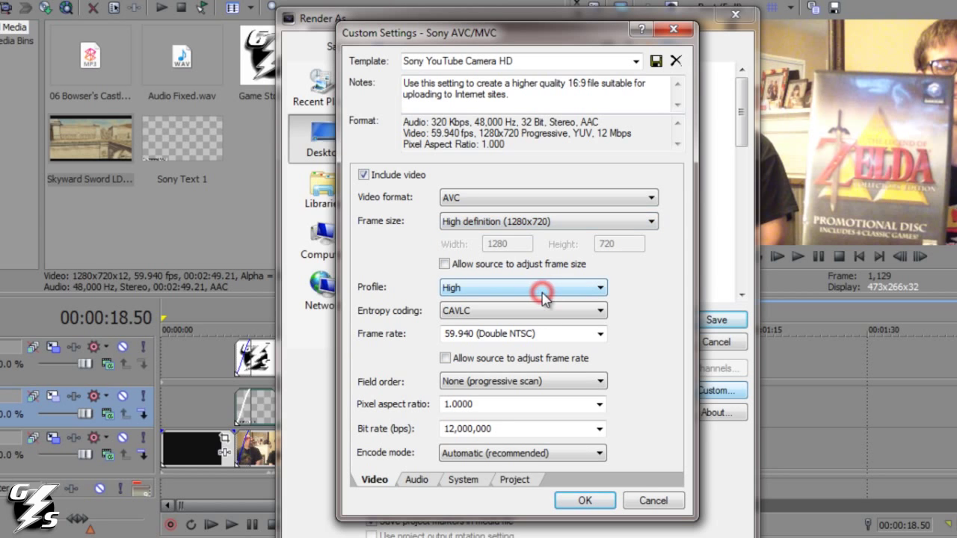
left_click(524, 290)
left_click(506, 329)
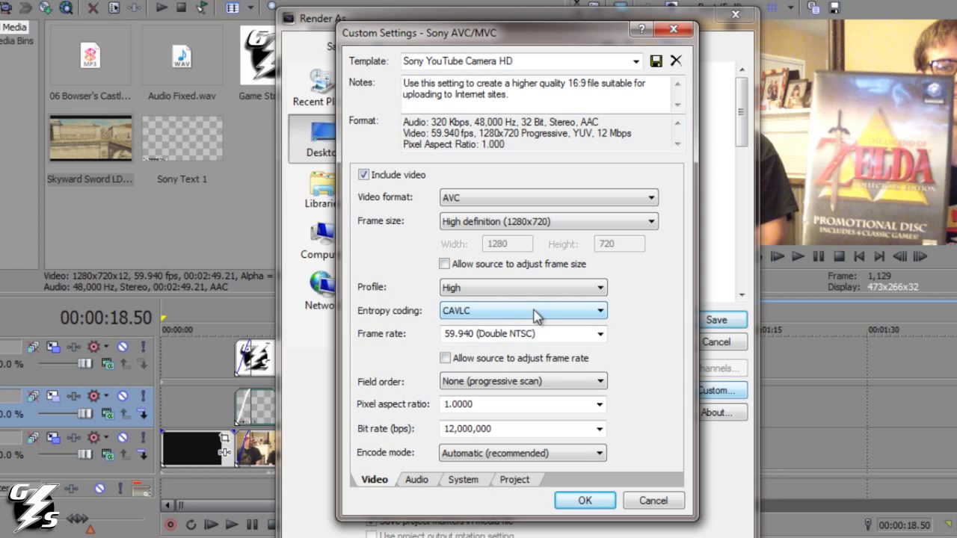
left_click(600, 336)
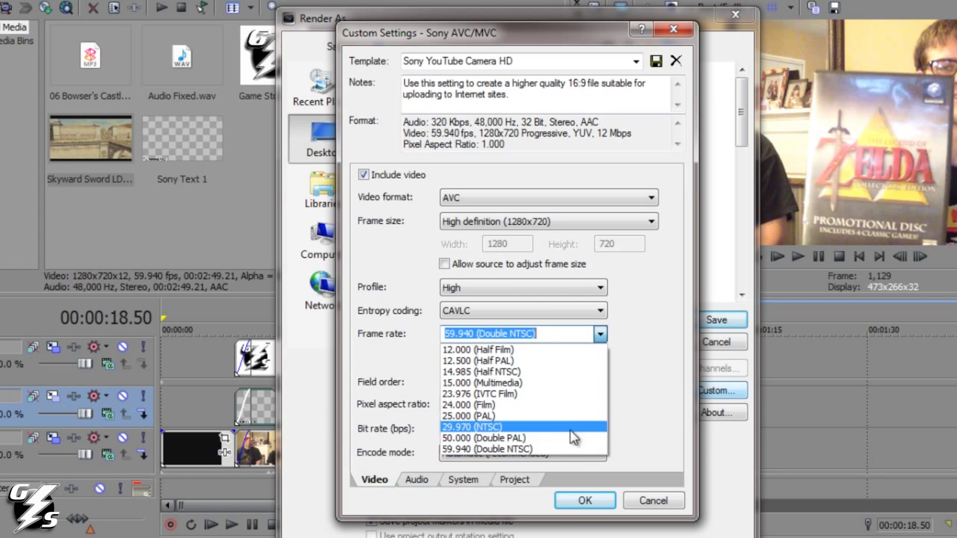
left_click(648, 303)
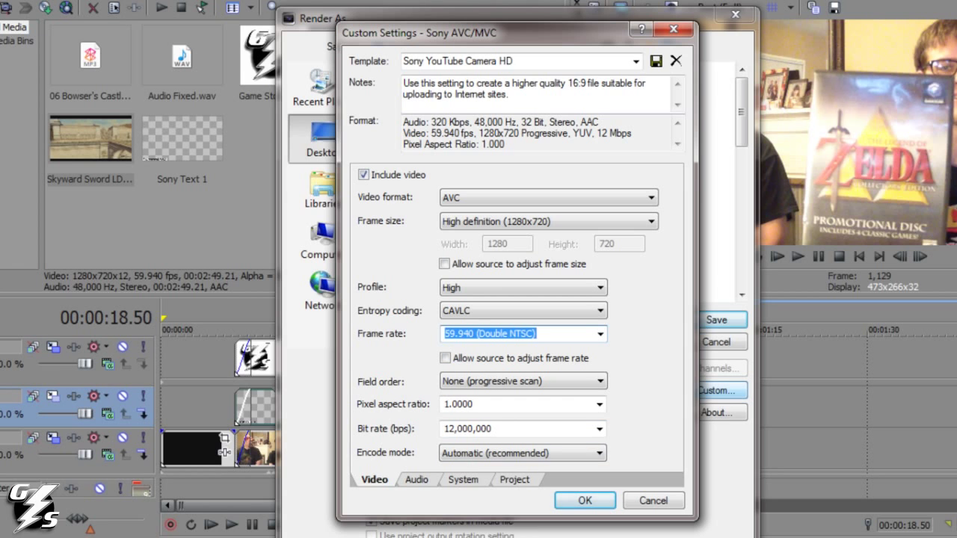
- Switch to Windows Explorer and browse drive I: to the folder GameStorm\Discussions\Recent Games\2-26-12
left_click(68, 478)
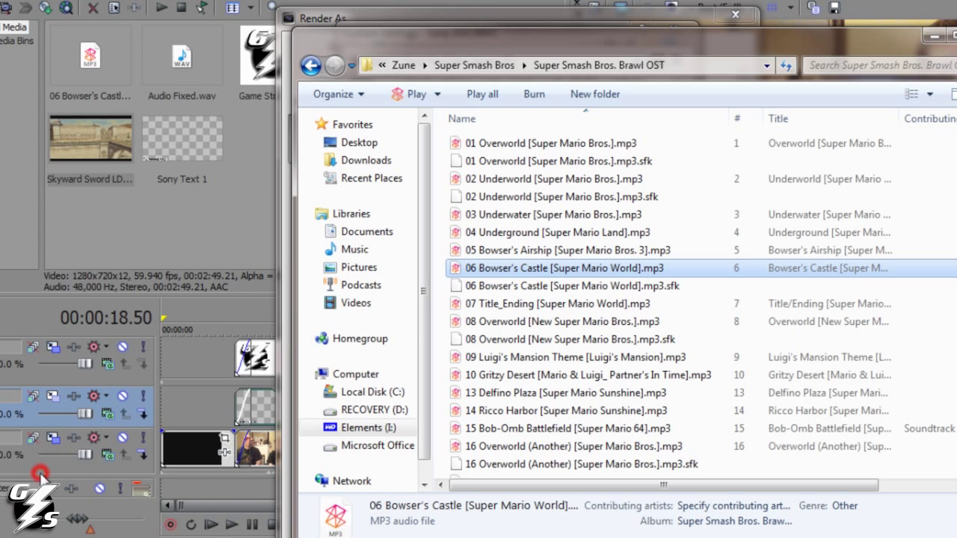
left_click(405, 66)
left_click(484, 66)
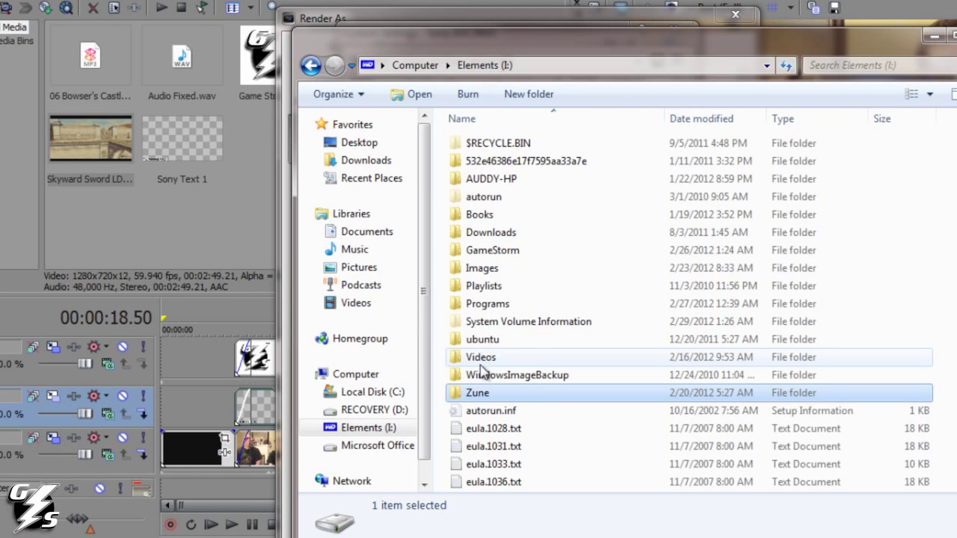
left_click(488, 251)
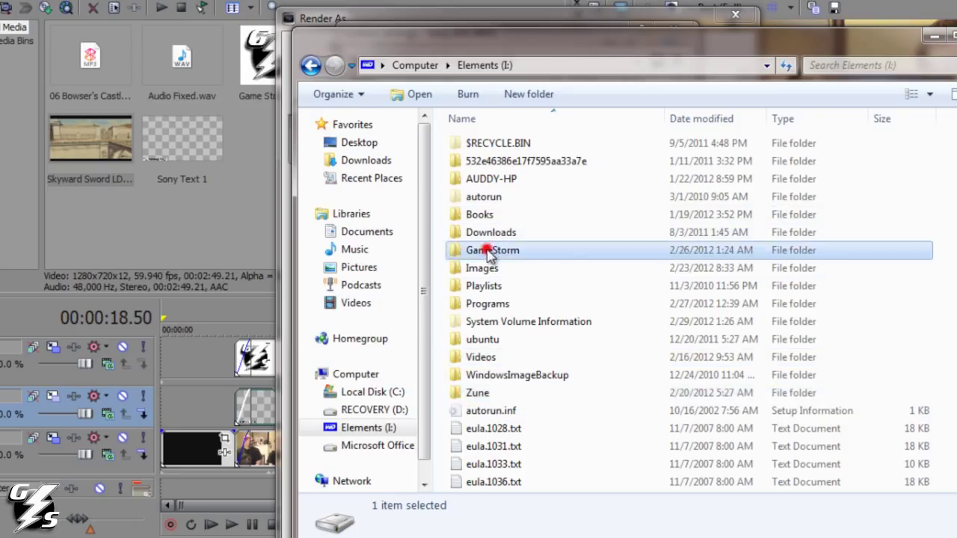
double_click(487, 252)
double_click(485, 160)
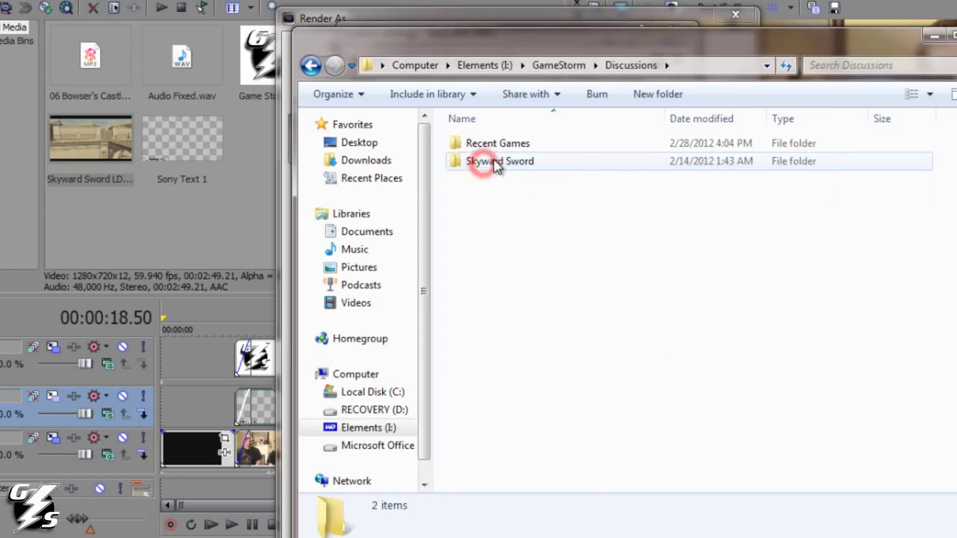
double_click(495, 144)
double_click(574, 147)
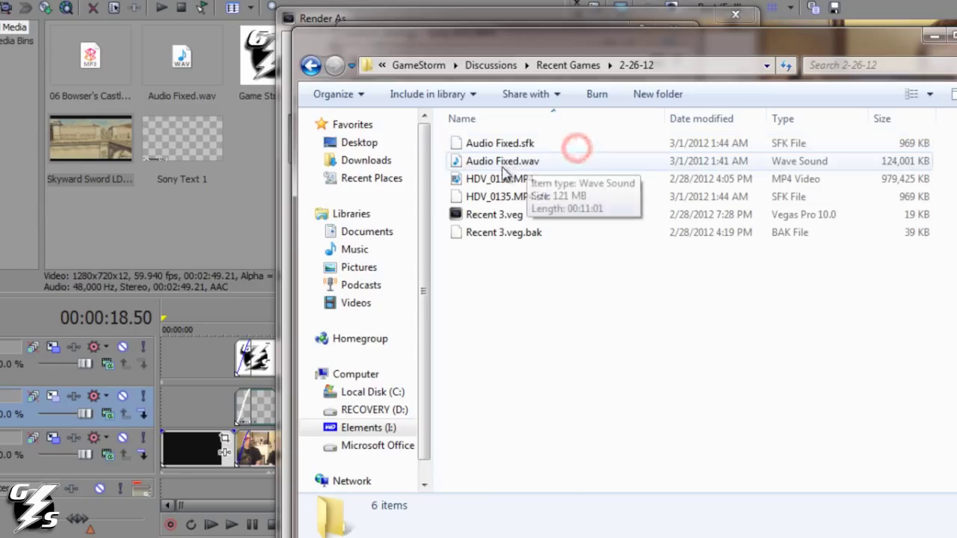
- Open the detailed file properties of HDV_0135.MP4 and examine its total bitrate and frame rate
left_click(498, 179)
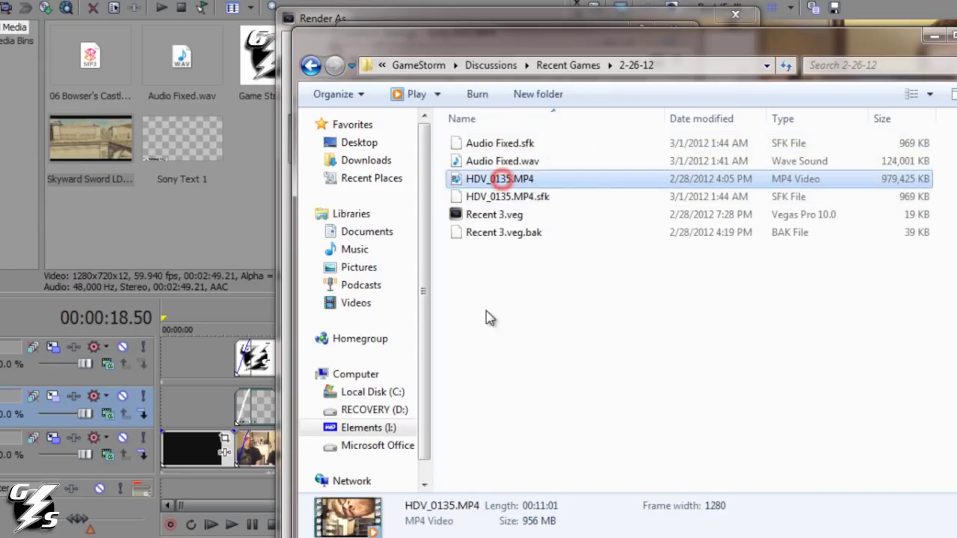
right_click(497, 183)
left_click(546, 535)
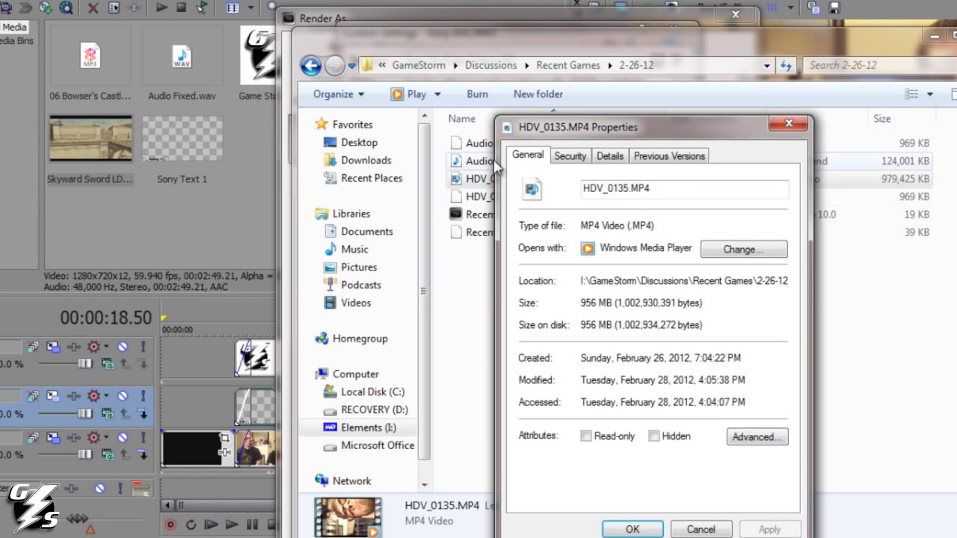
left_click(619, 155)
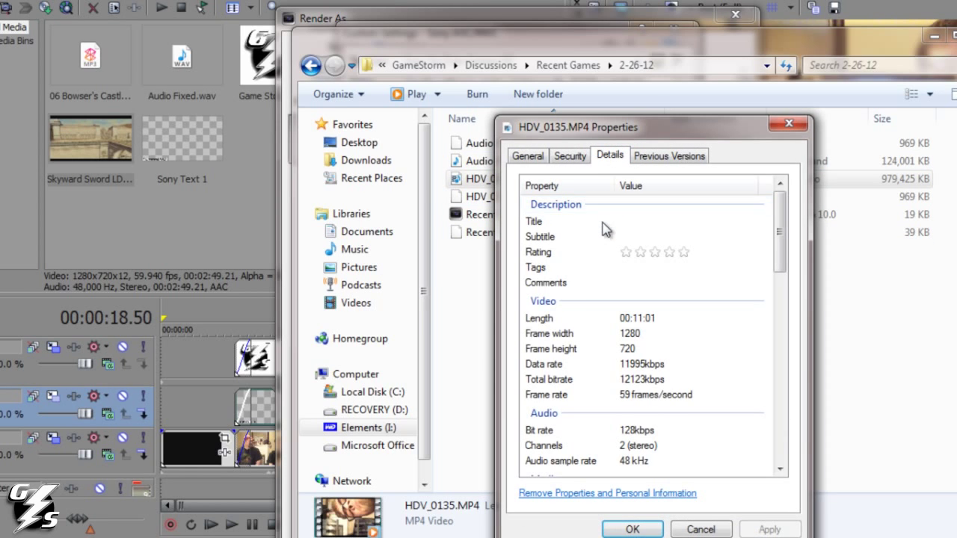
left_click(550, 381)
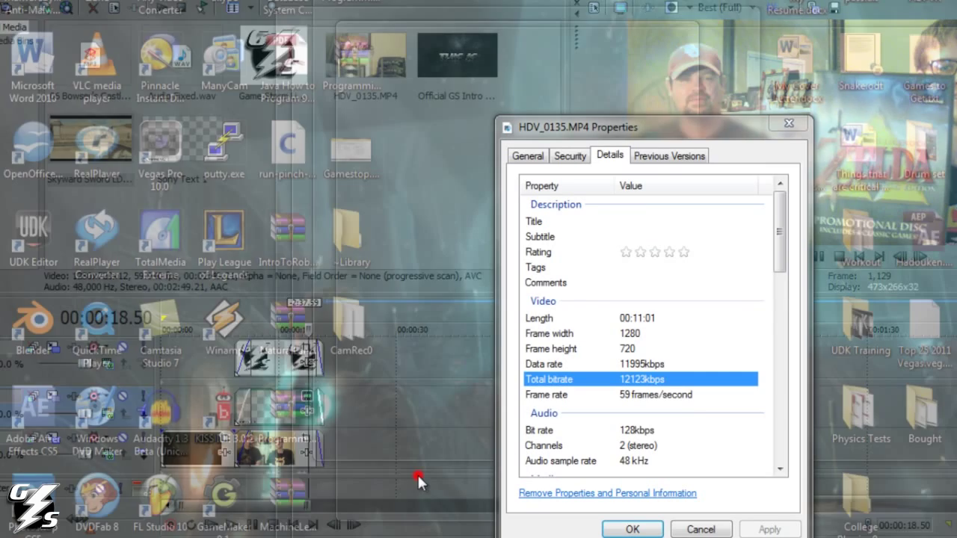
- Back in Vegas Pro's custom render settings, set the video bit rate to 12,000,000 bps and the encode mode to Automatic (recommended)
left_click(417, 473)
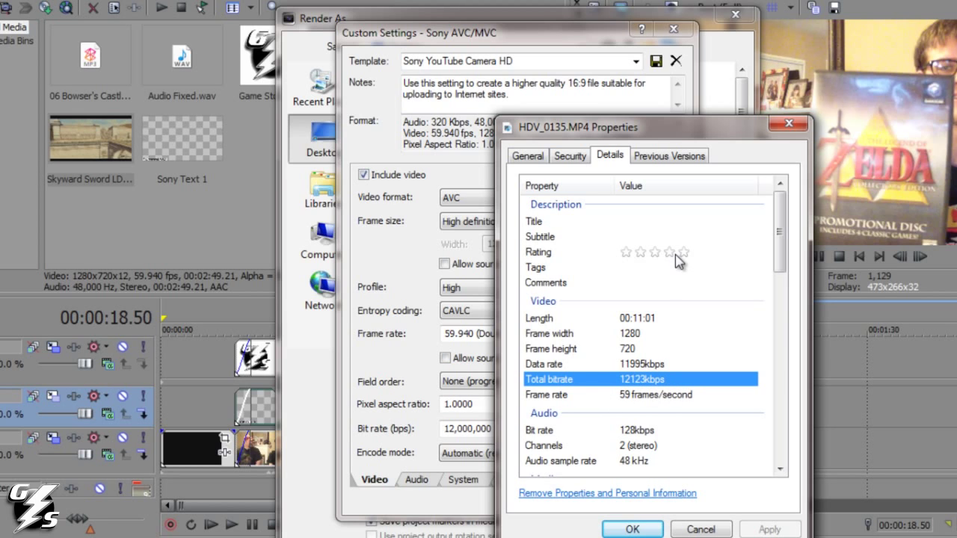
left_click(417, 33)
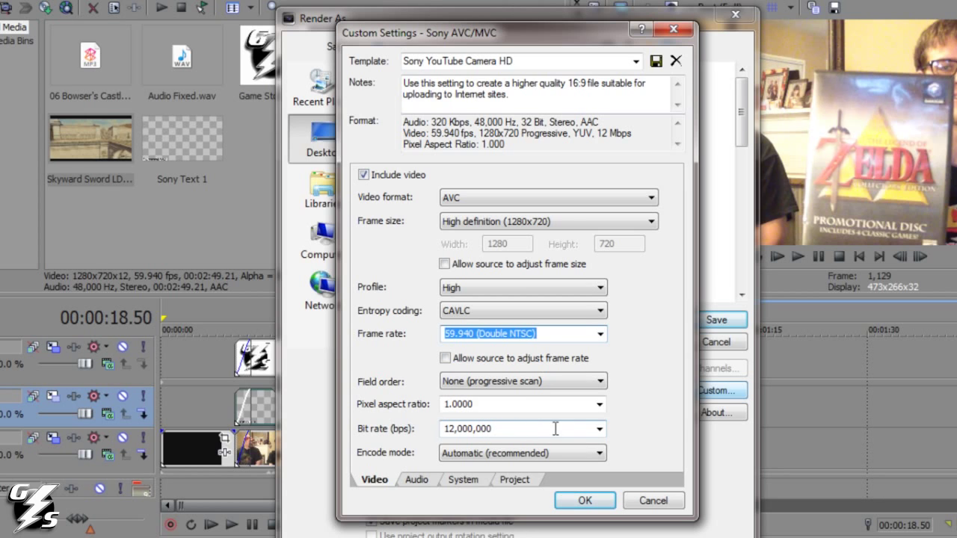
left_click(601, 428)
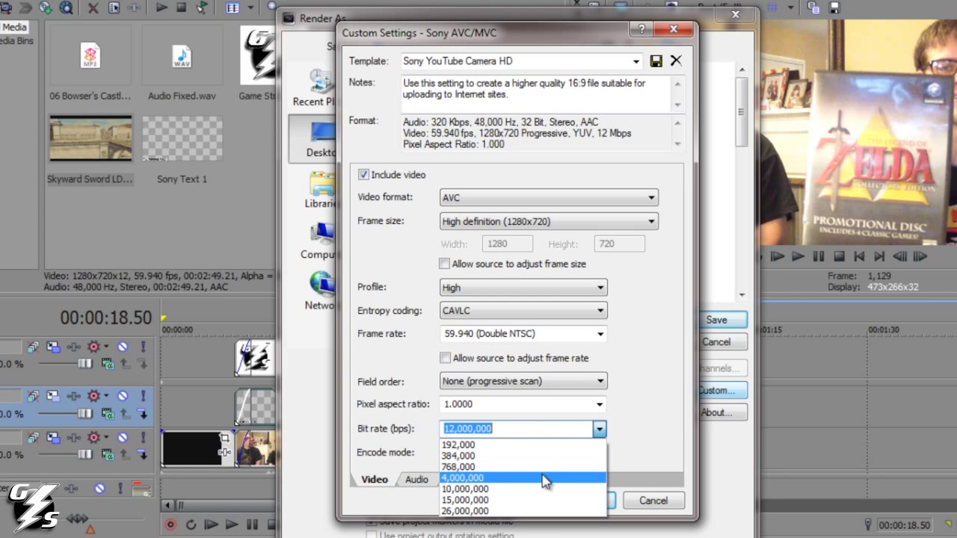
left_click(536, 504)
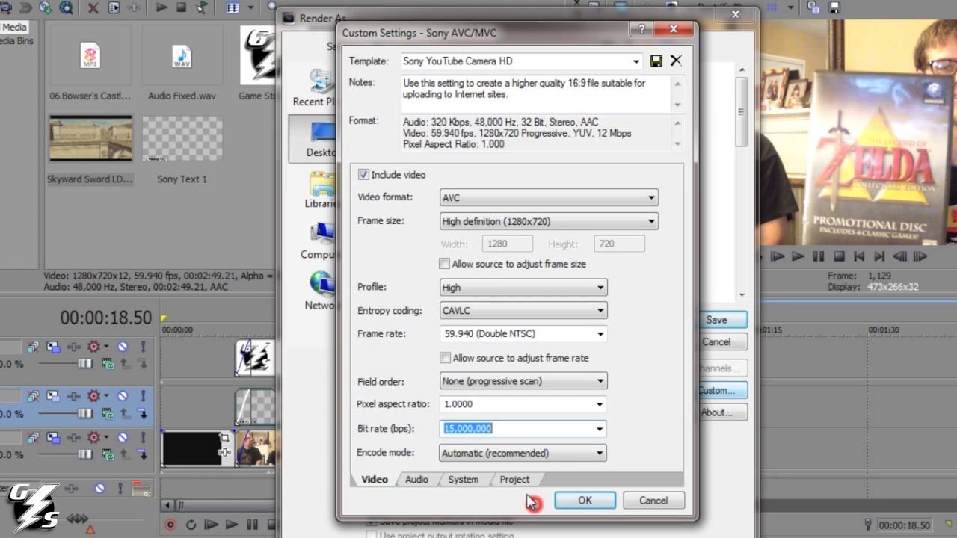
left_click(453, 432)
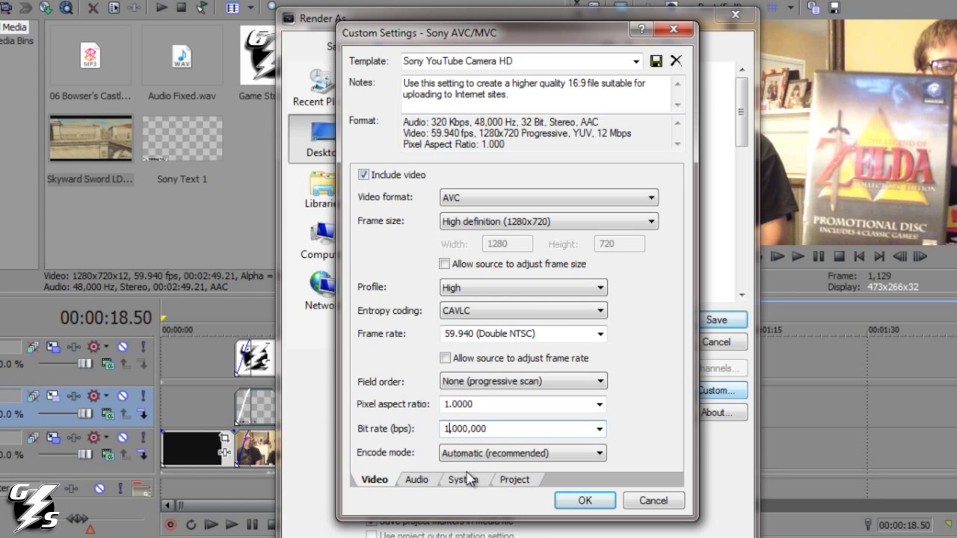
left_click(651, 412)
left_click(581, 409)
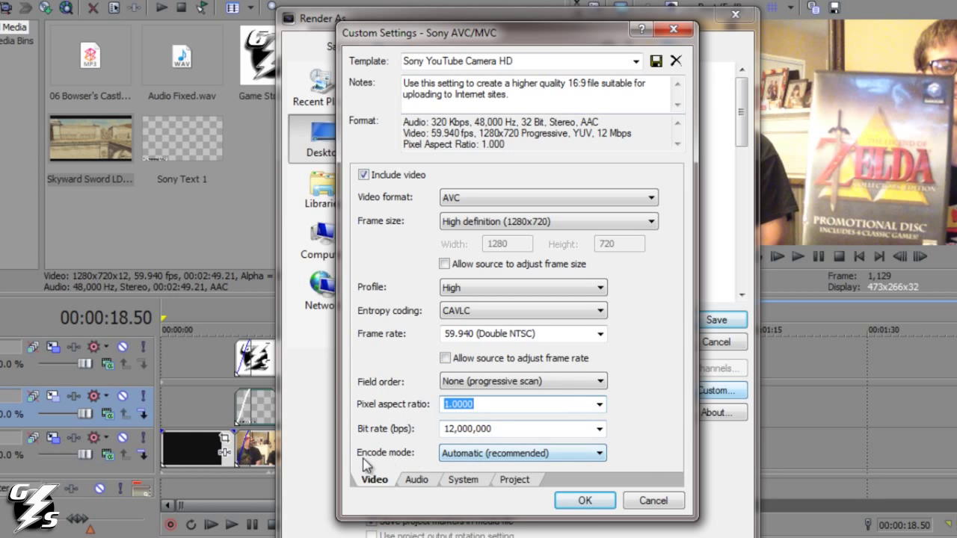
left_click(458, 455)
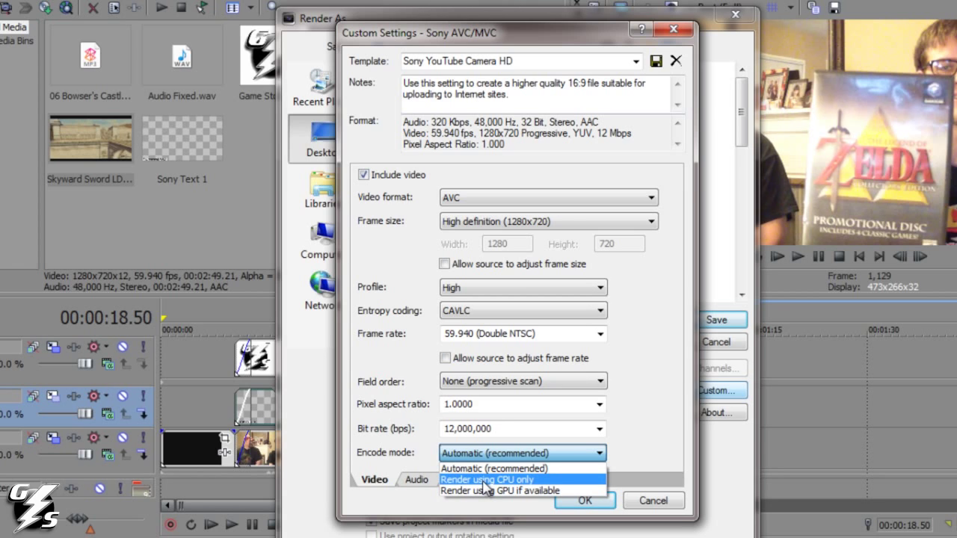
left_click(487, 469)
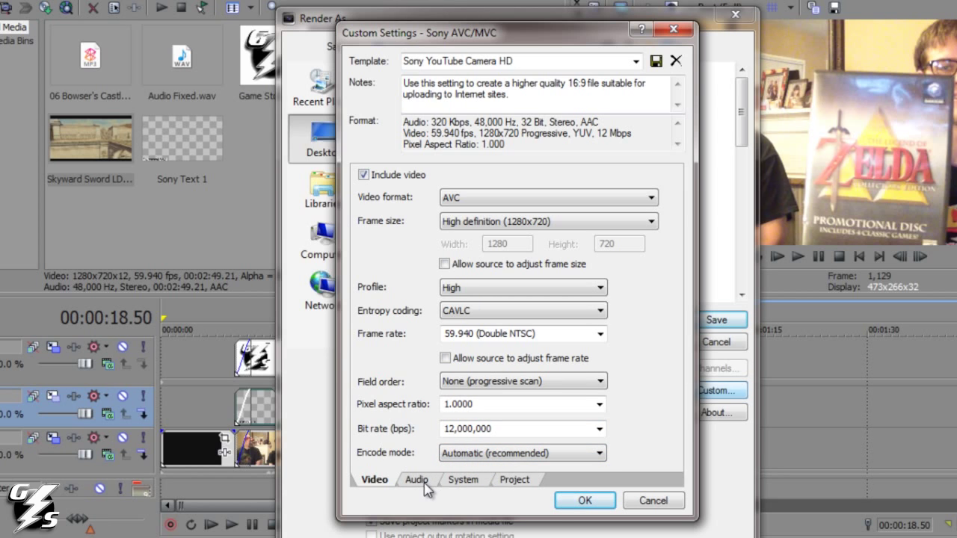
- In the custom audio settings, use the AAC format with a 48,000 Hz sample rate
left_click(417, 481)
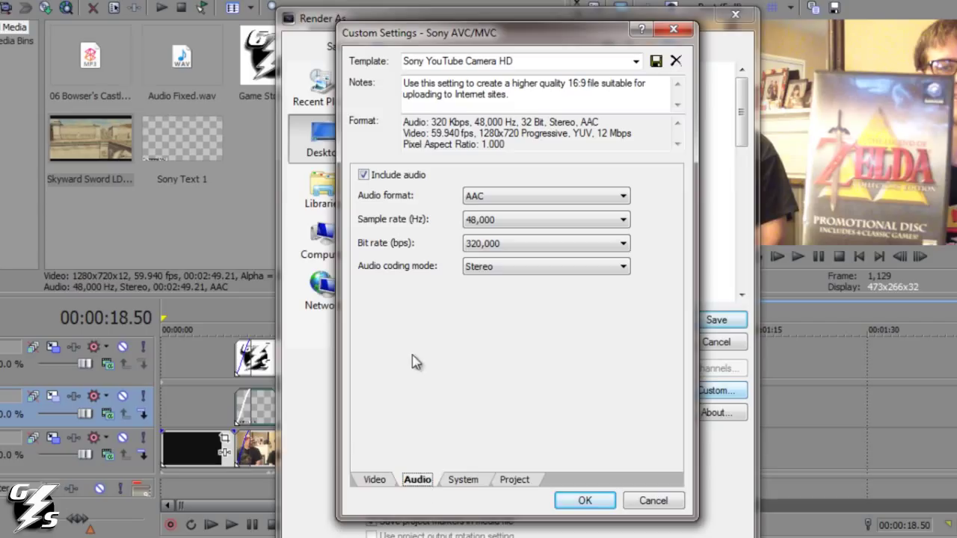
left_click(522, 199)
left_click(522, 198)
left_click(489, 222)
left_click(487, 217)
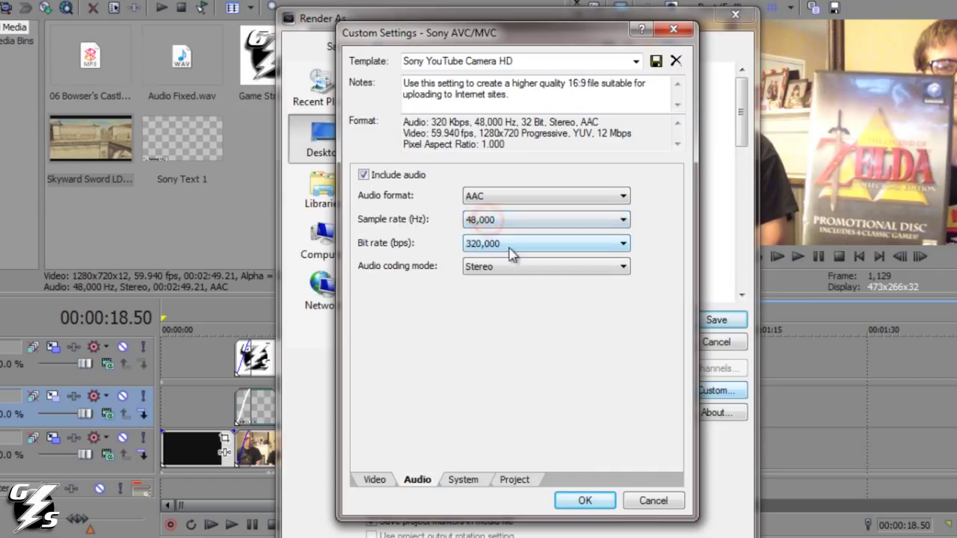
- Keep the audio bit rate at 320,000 bps and choose Stereo as the audio coding mode
left_click(511, 251)
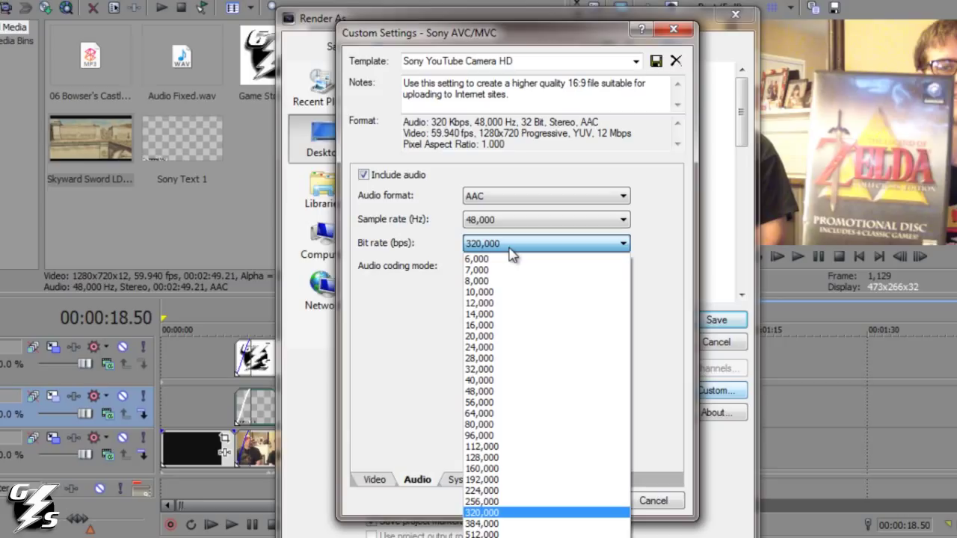
left_click(437, 331)
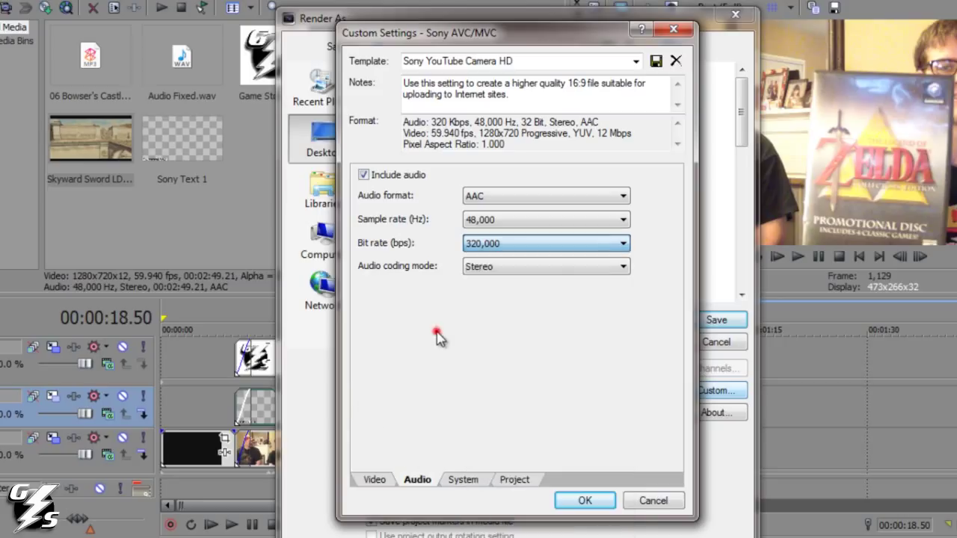
left_click(478, 241)
left_click(479, 245)
left_click(487, 245)
left_click(408, 245)
left_click(487, 269)
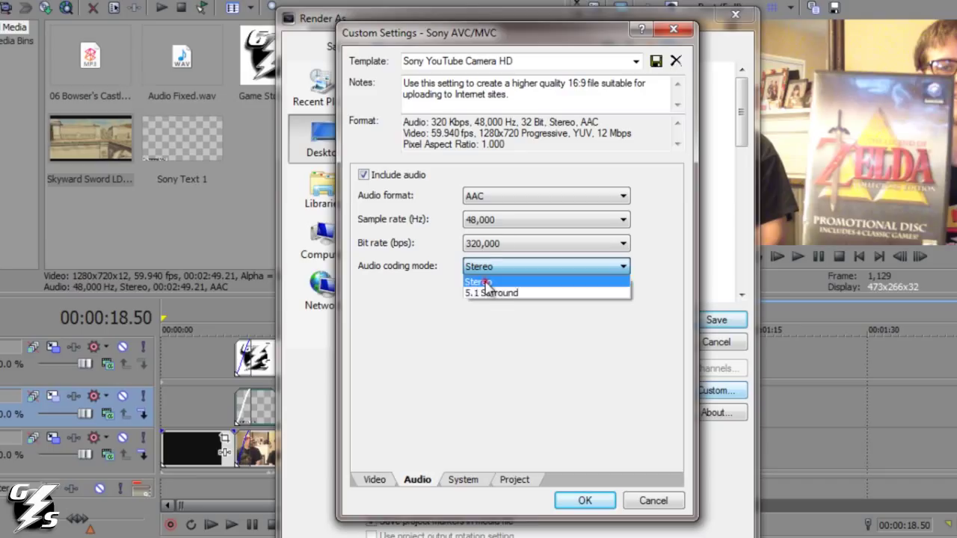
left_click(485, 280)
- Keep MP4 file format (.mp4) as the system format, view the project options and accept the custom render settings
left_click(465, 479)
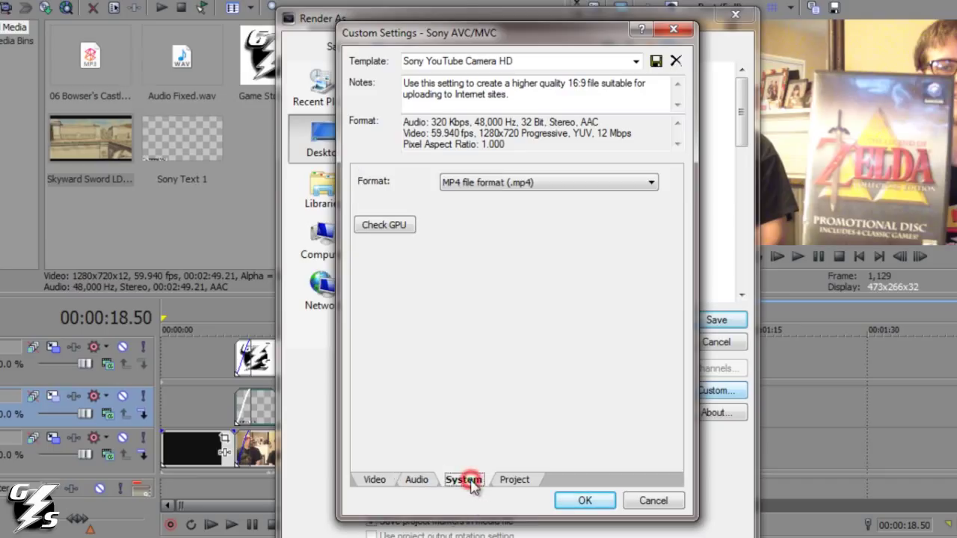
left_click(483, 182)
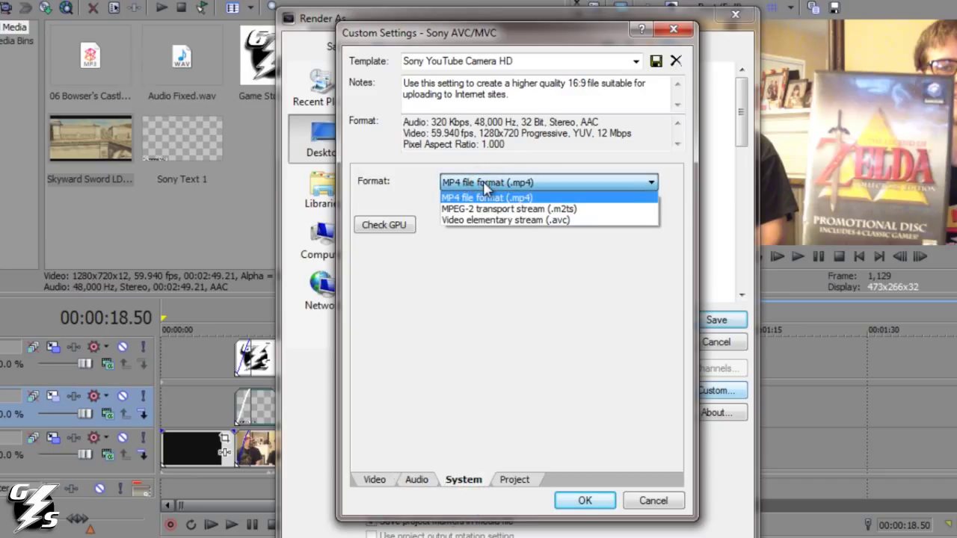
left_click(490, 197)
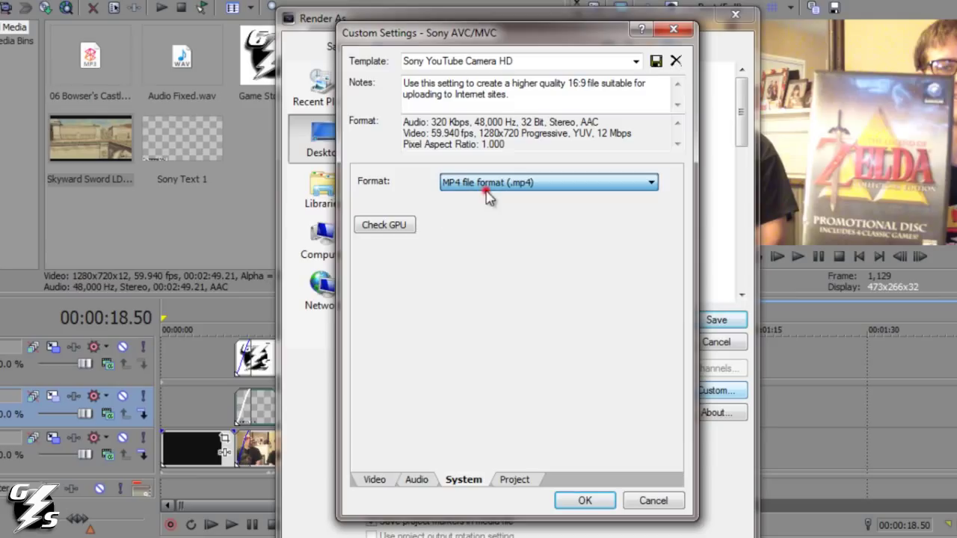
left_click(515, 480)
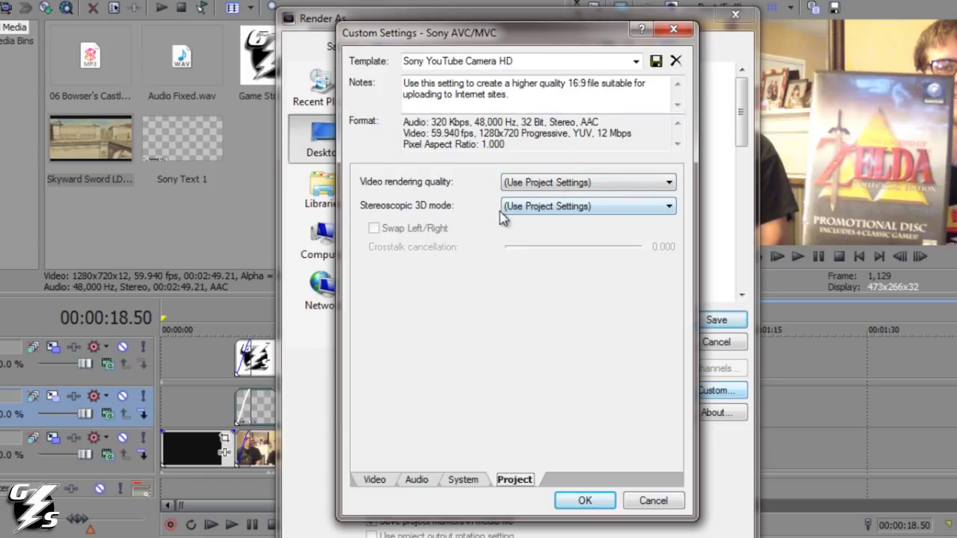
left_click(584, 501)
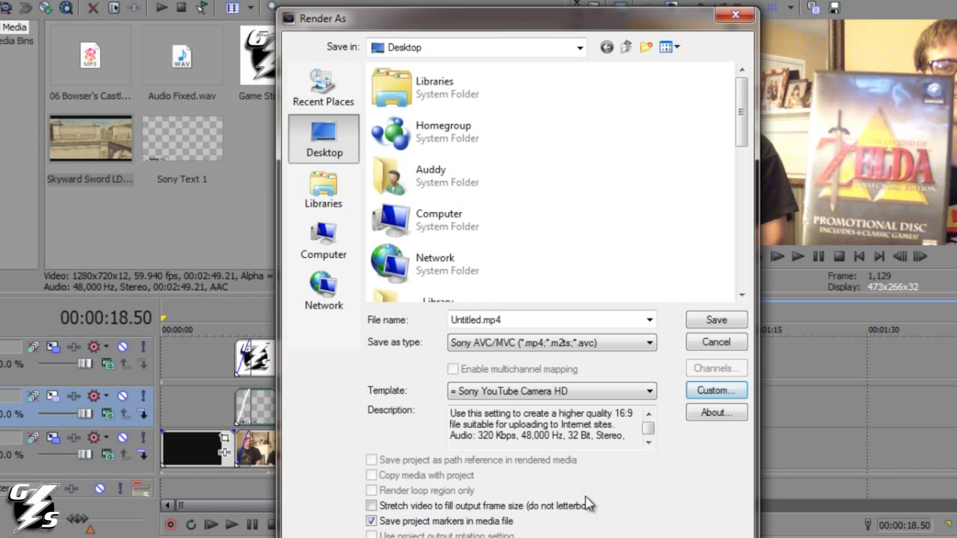
- Check the render template list and review the video settings of the Sony YouTube Camera HD template
left_click(625, 394)
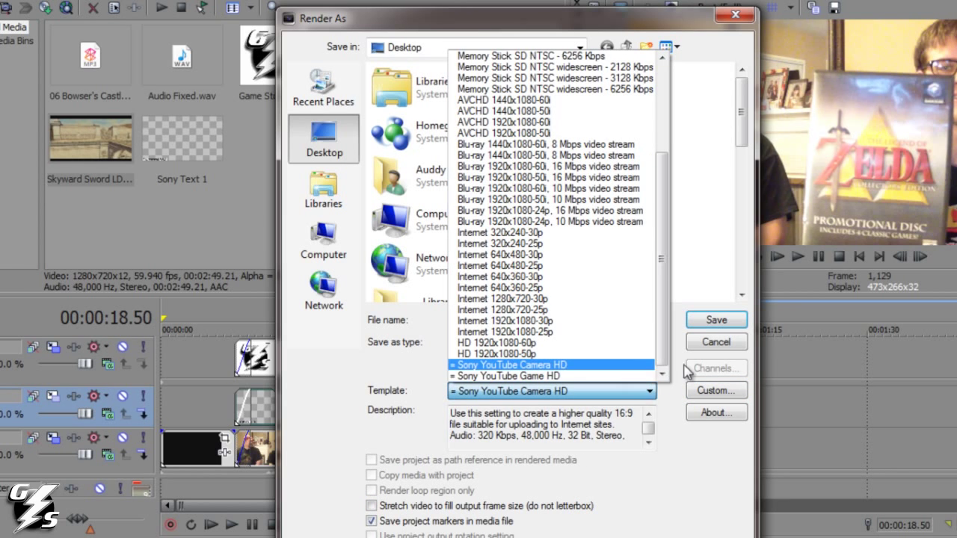
left_click(711, 394)
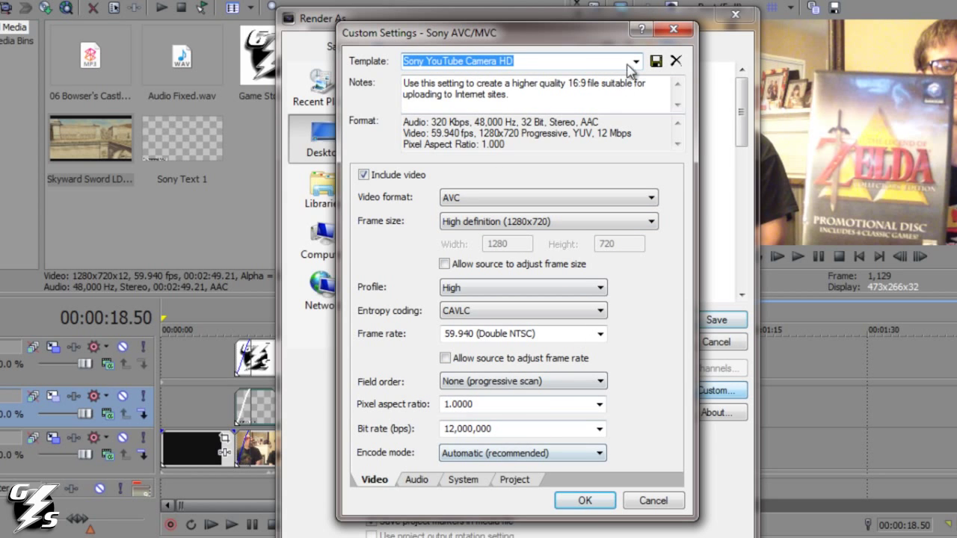
left_click(678, 31)
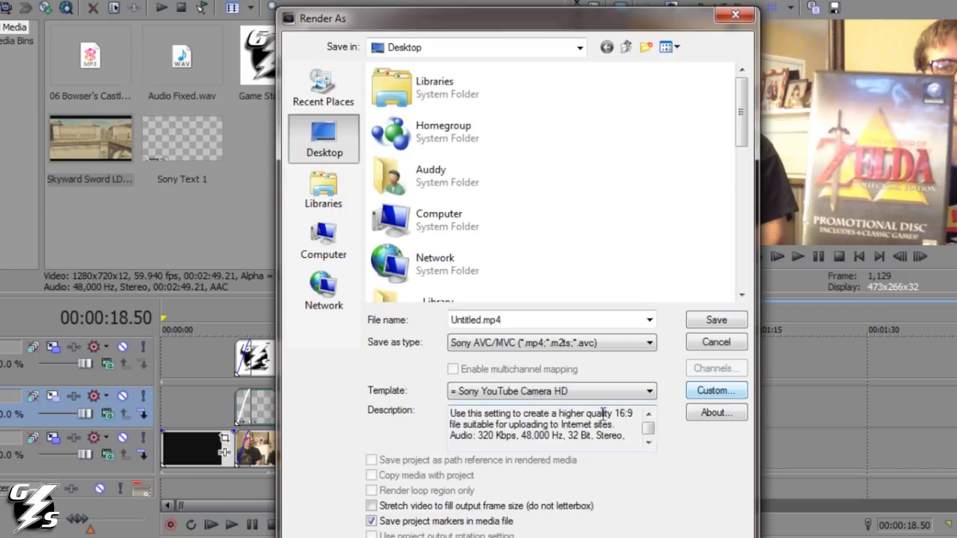
- Name the output file Render Tutorial and render it to the Desktop with the Sony YouTube Camera HD template
left_click(544, 322)
type("Render Tutorial")
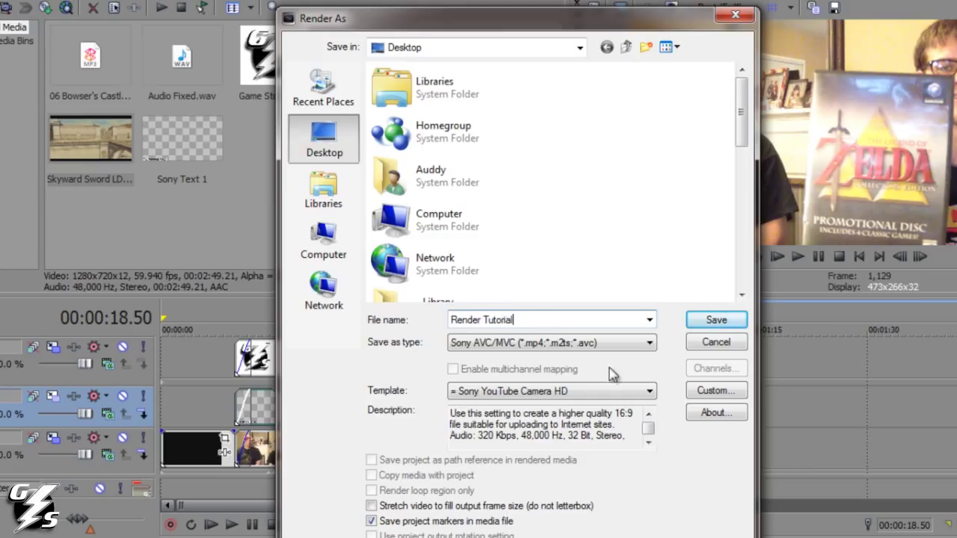
left_click(717, 320)
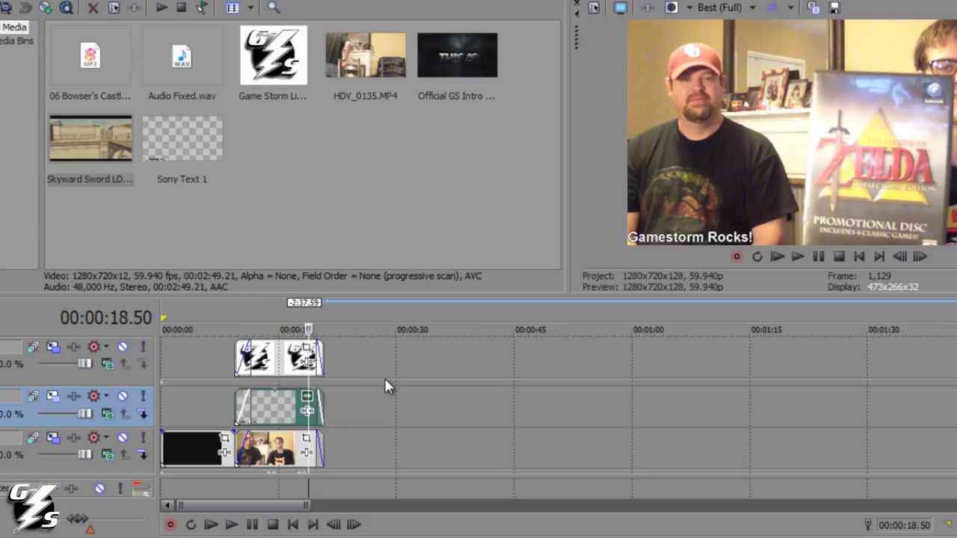
- Trim the Skyward Sword cutscene on track 5 by about 1 second at its end and about 2.5 seconds at its start
scroll(384, 377, "down", 2)
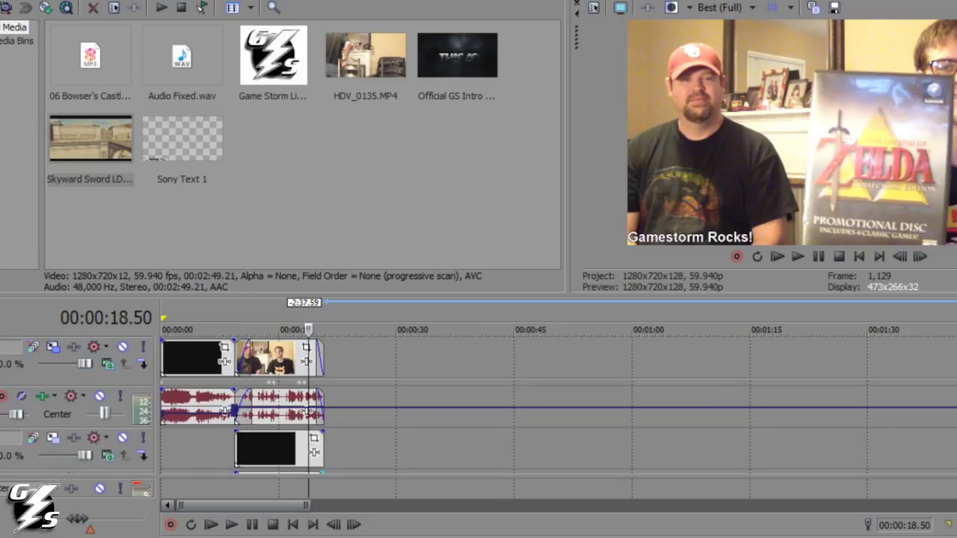
left_click(322, 444)
left_click_drag(323, 444, 313, 444)
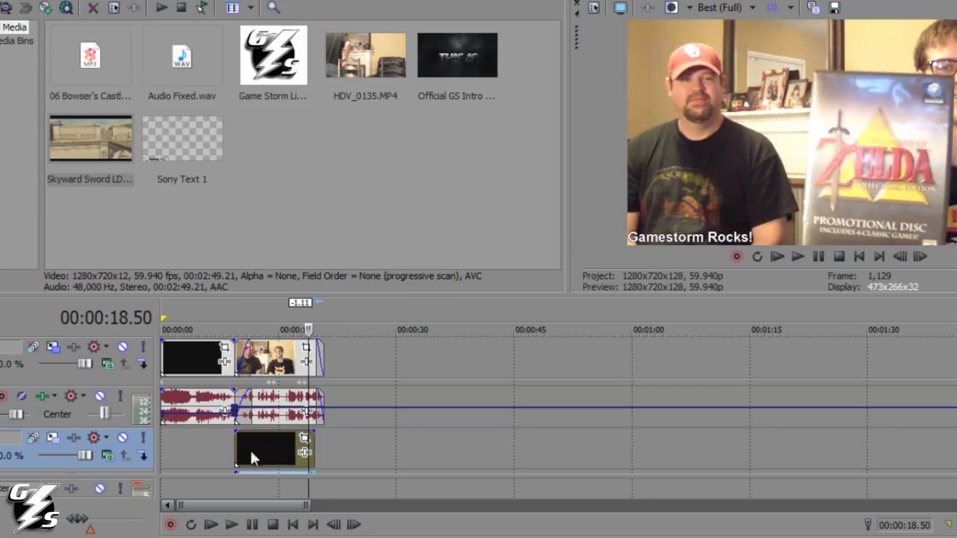
left_click_drag(235, 449, 255, 447)
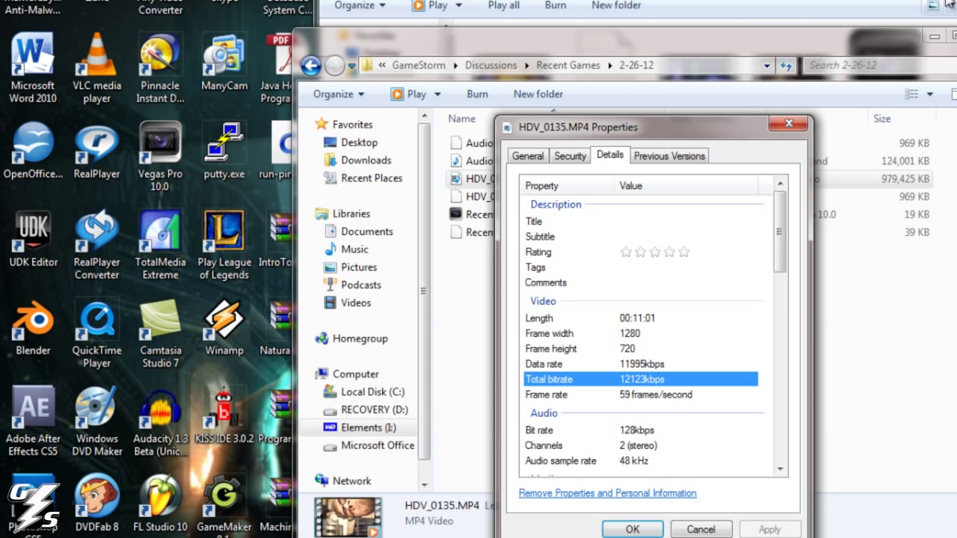
- Close the HDV_0135.MP4 properties, clear the folder windows off the desktop and play Render Tutorial.mp4
left_click(789, 124)
left_click(933, 35)
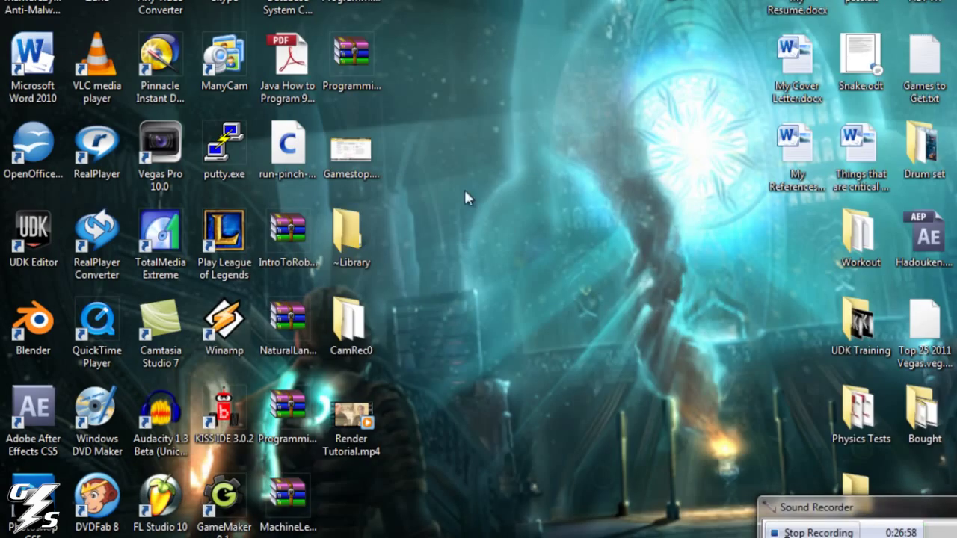
left_click(504, 115)
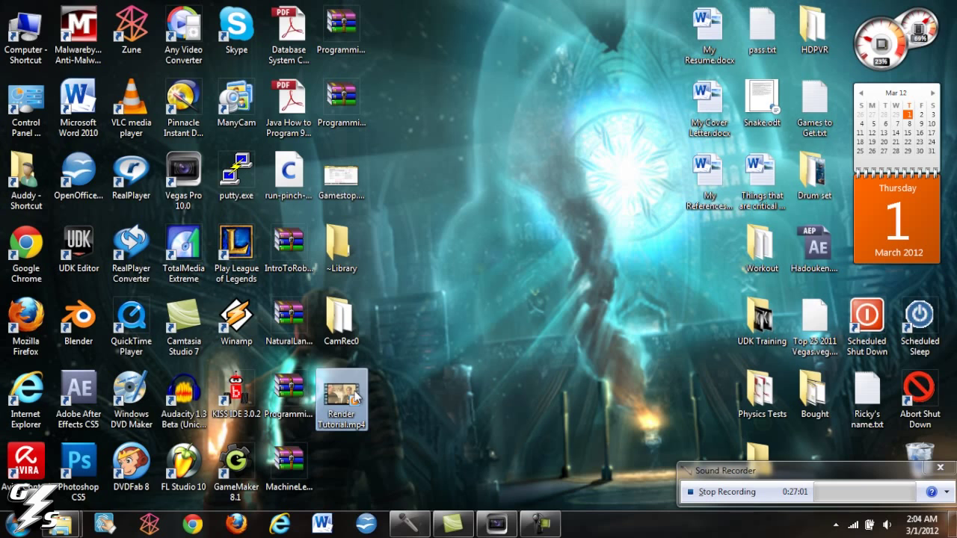
double_click(354, 398)
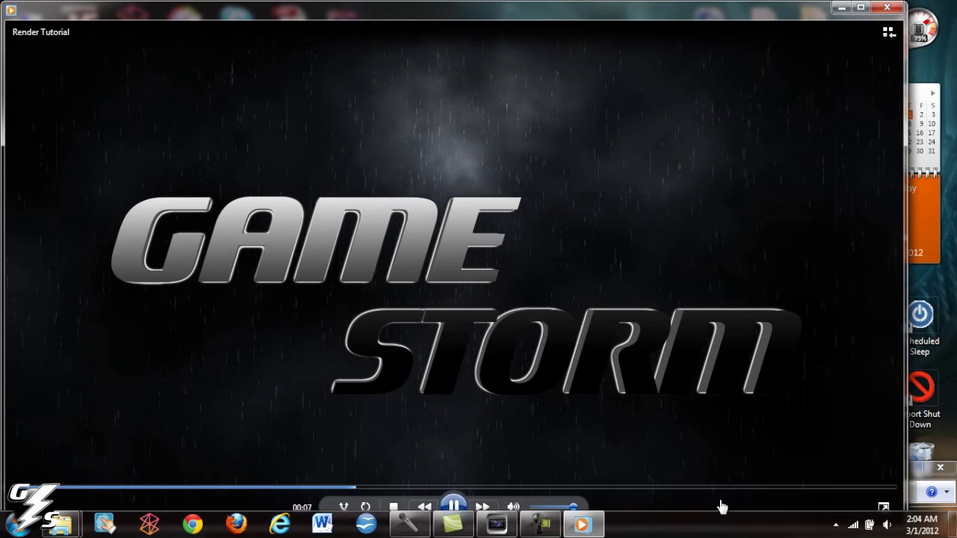
- Review the rendered video around the 12 to 13 second mark, examining the transition out of the cutscene, and close the player
left_click(560, 490)
left_click(540, 490)
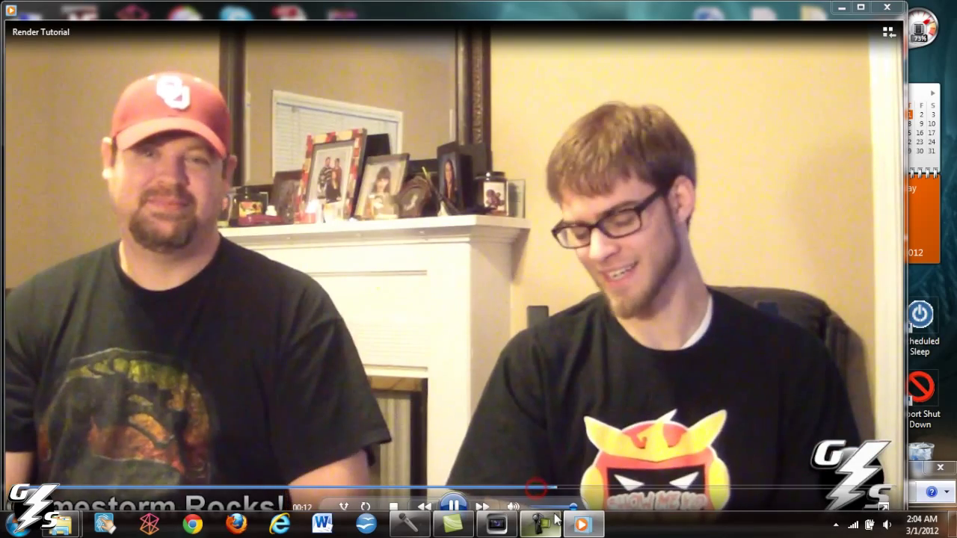
mouse_move(540, 524)
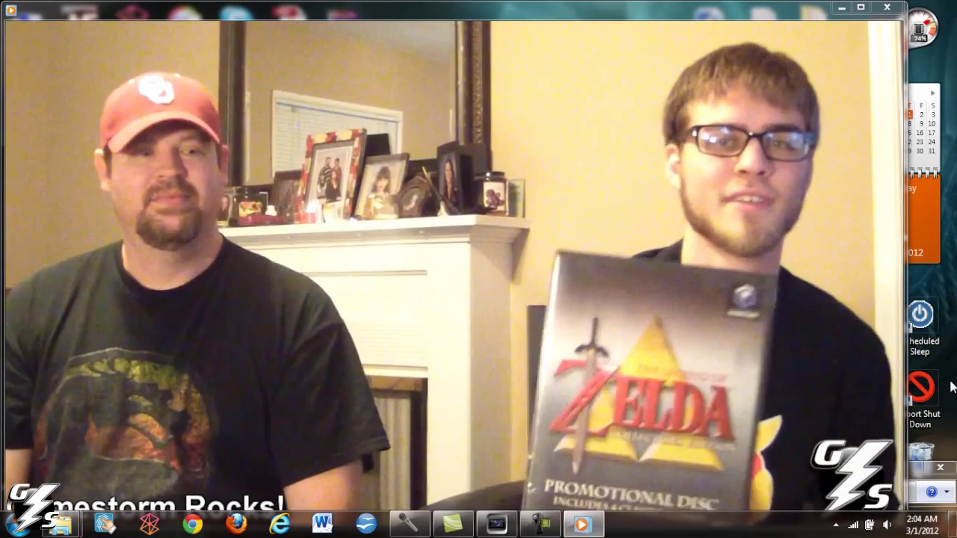
mouse_move(452, 509)
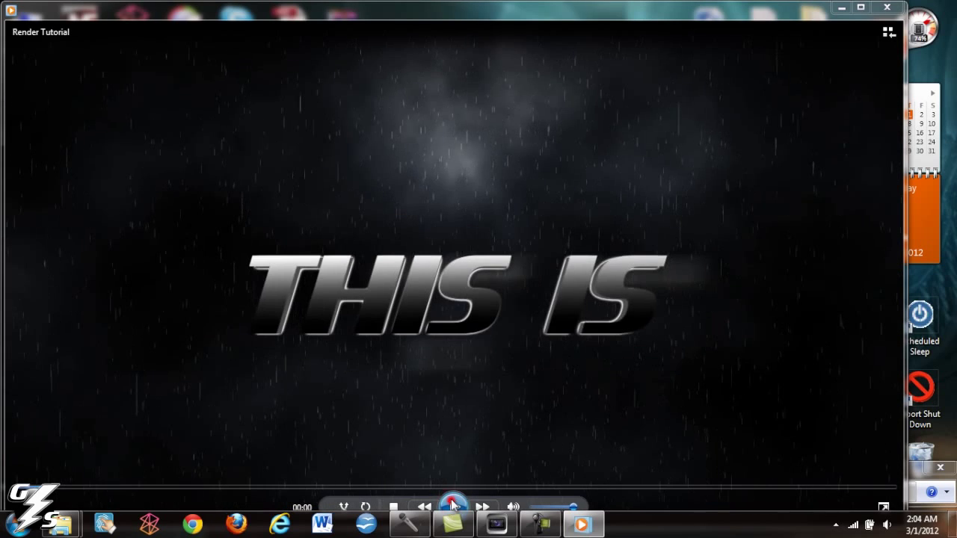
left_click(558, 487)
left_click(450, 506)
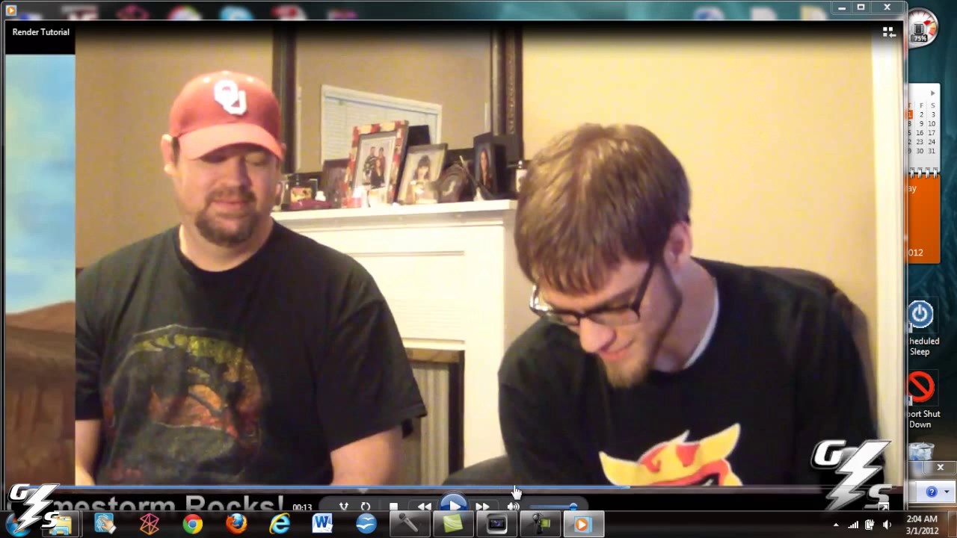
left_click(573, 487)
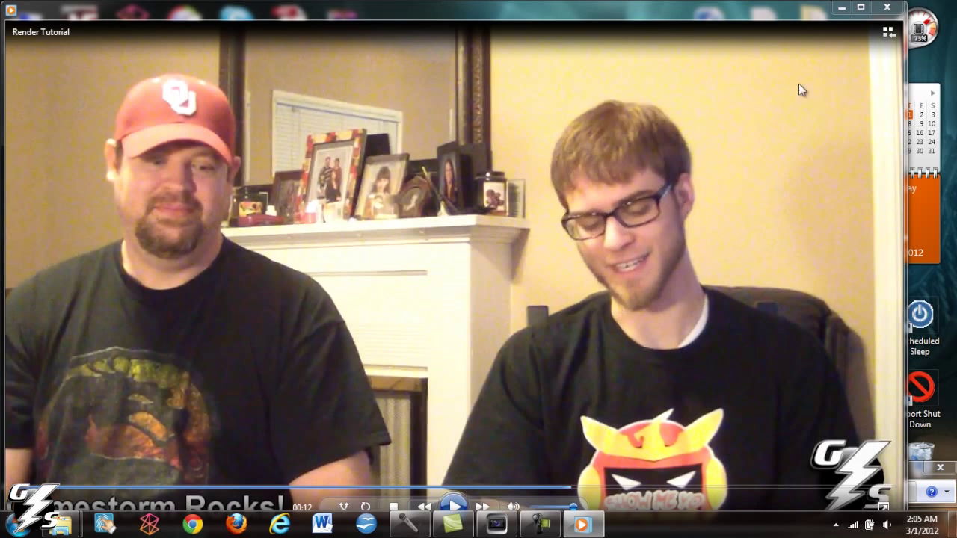
left_click(887, 9)
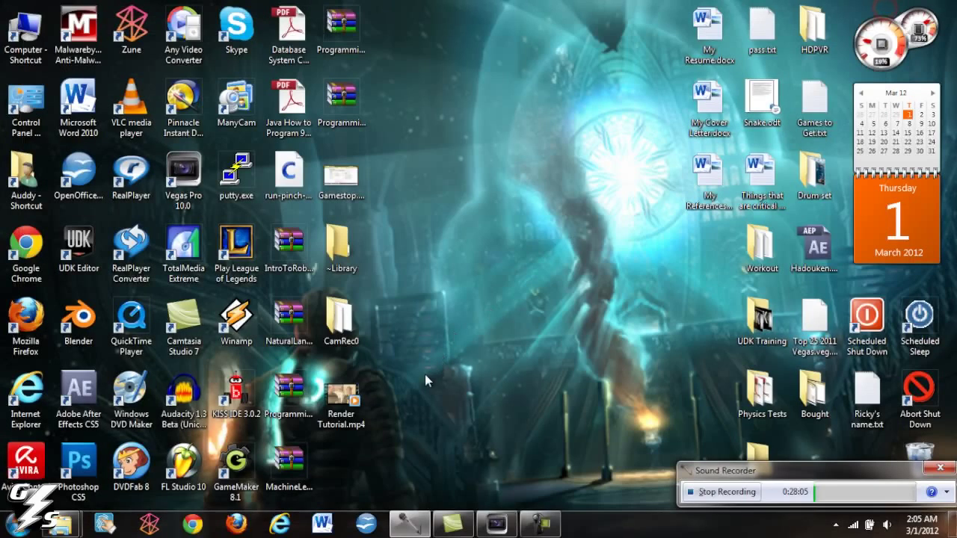
- Back in Vegas Pro, trim the end of the Skyward Sword cutscene on track 5 back to about 00:00:18.06
left_click(496, 524)
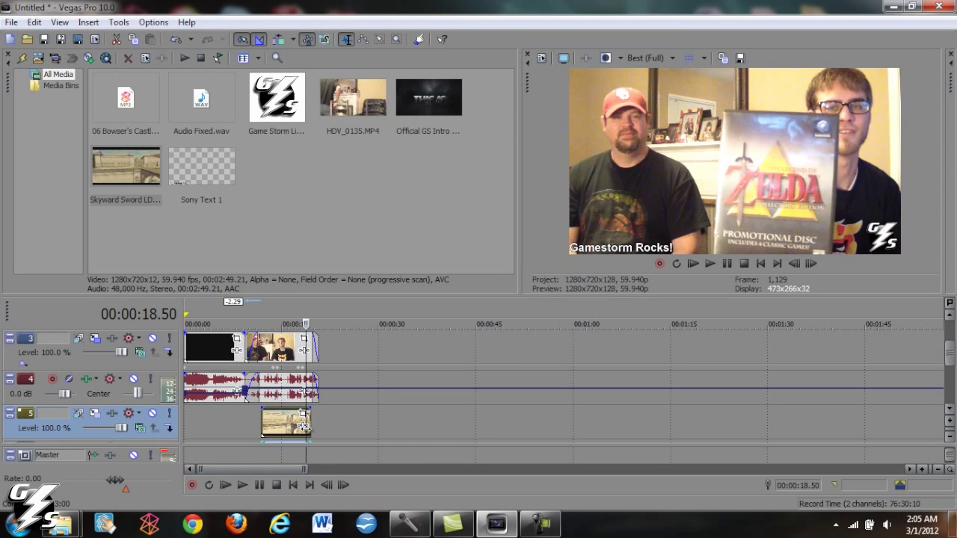
scroll(949, 352, "down", 2)
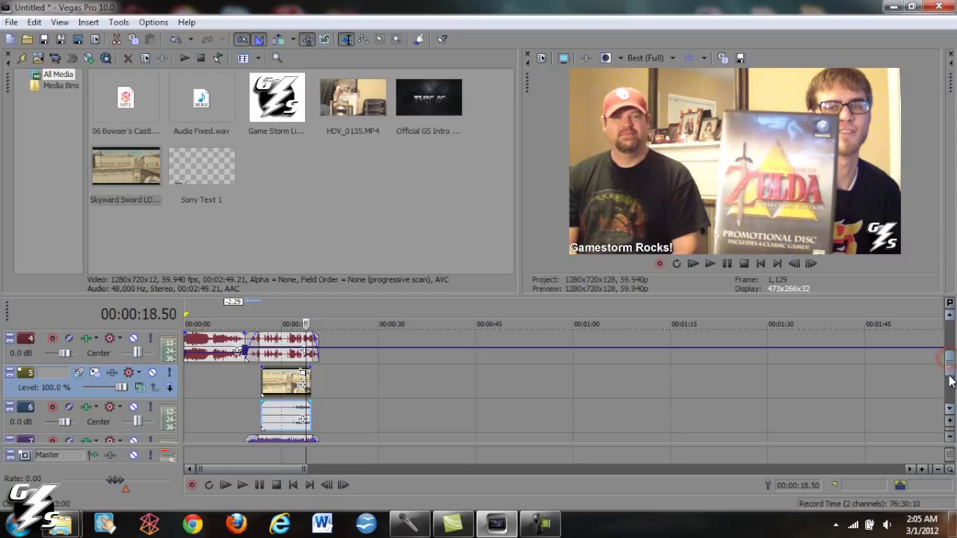
left_click(290, 305)
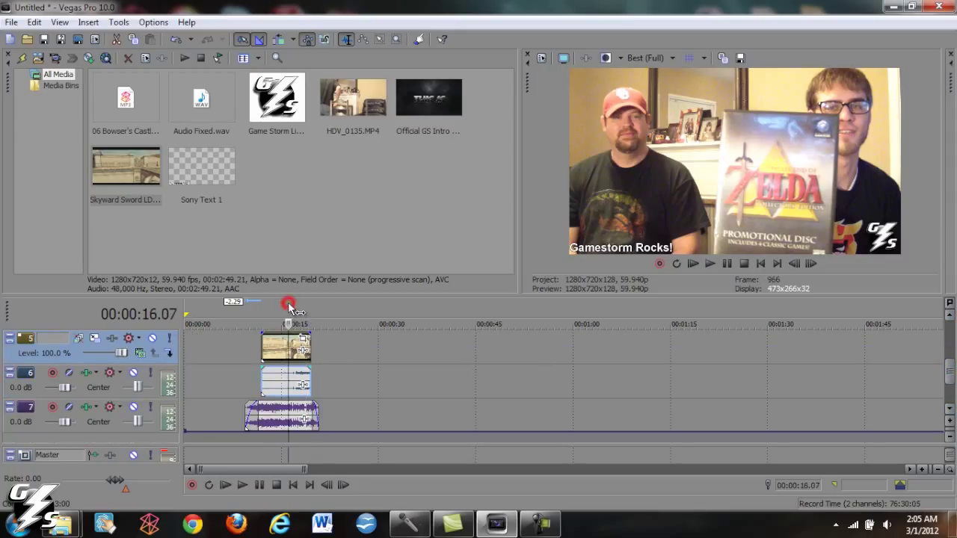
left_click(280, 307)
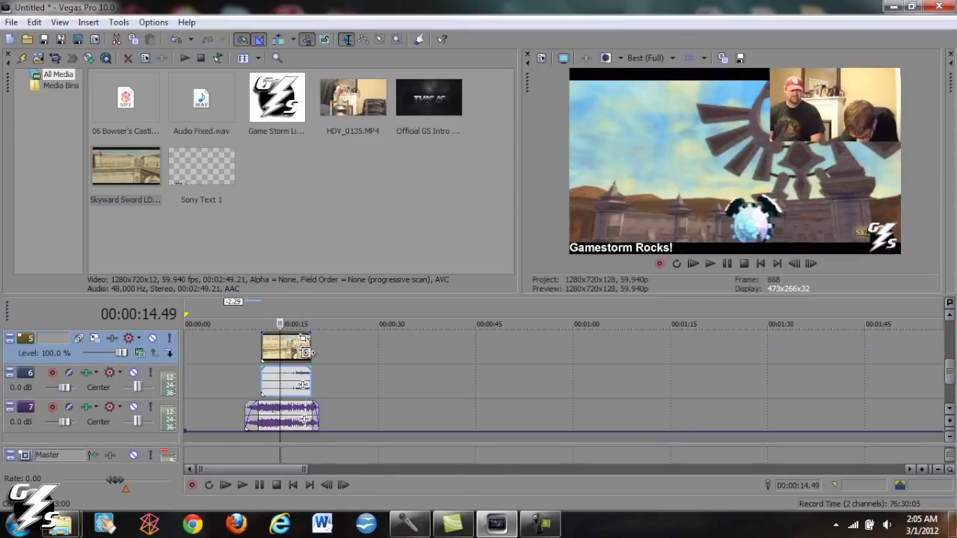
left_click_drag(310, 352, 299, 351)
left_click(301, 306)
left_click_drag(301, 341, 304, 344)
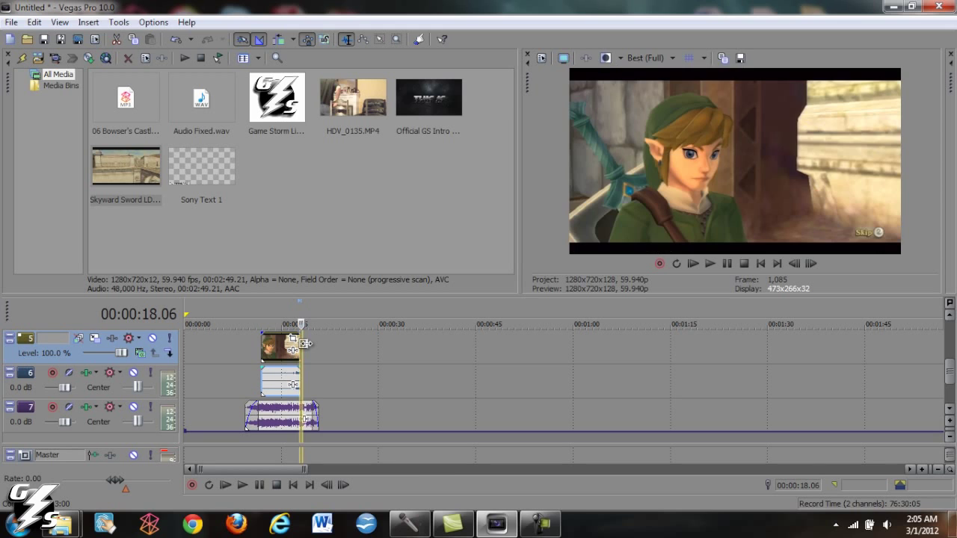
left_click(305, 344)
left_click_drag(949, 381, 948, 352)
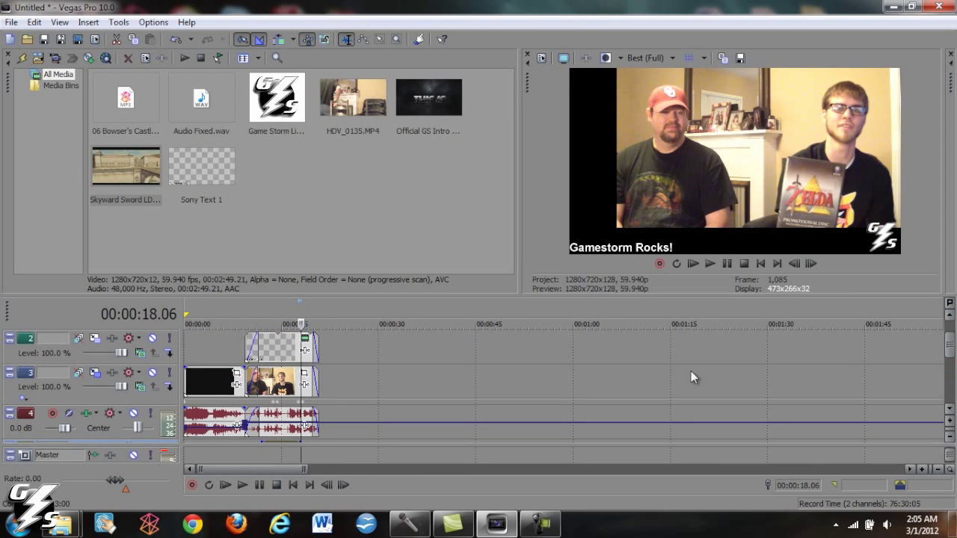
- Add the Neat Video plug-in as a video event effect to the HDV_0135 clip on track 3
left_click(278, 380)
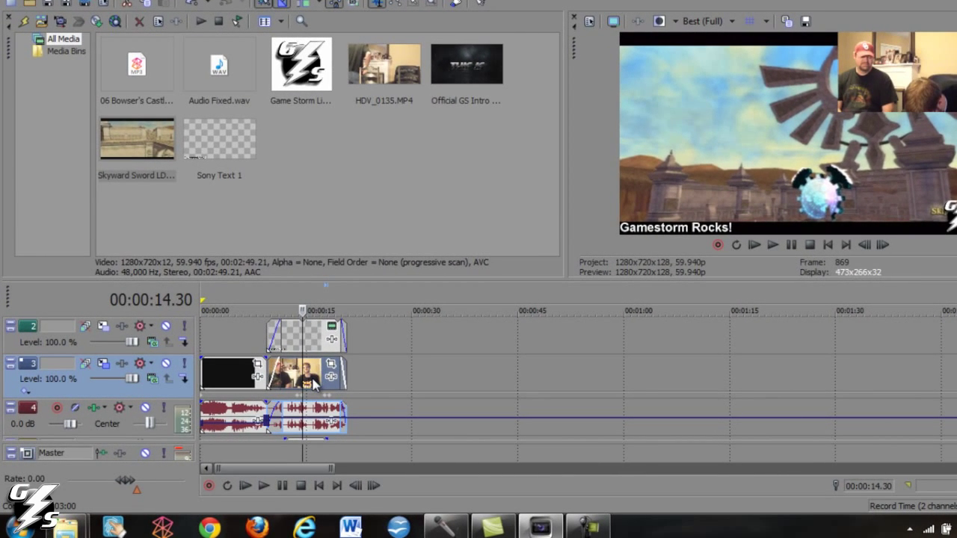
right_click(317, 378)
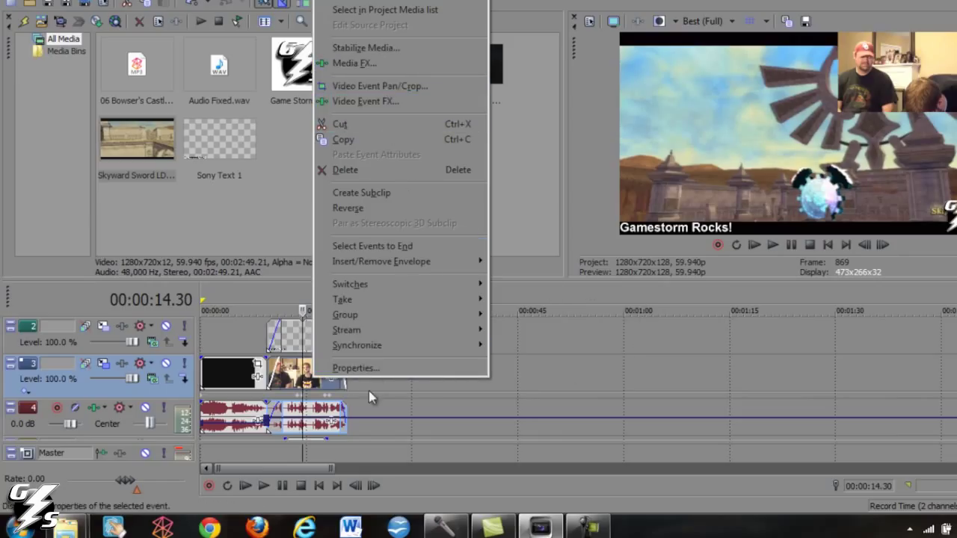
left_click(308, 382)
left_click(317, 382)
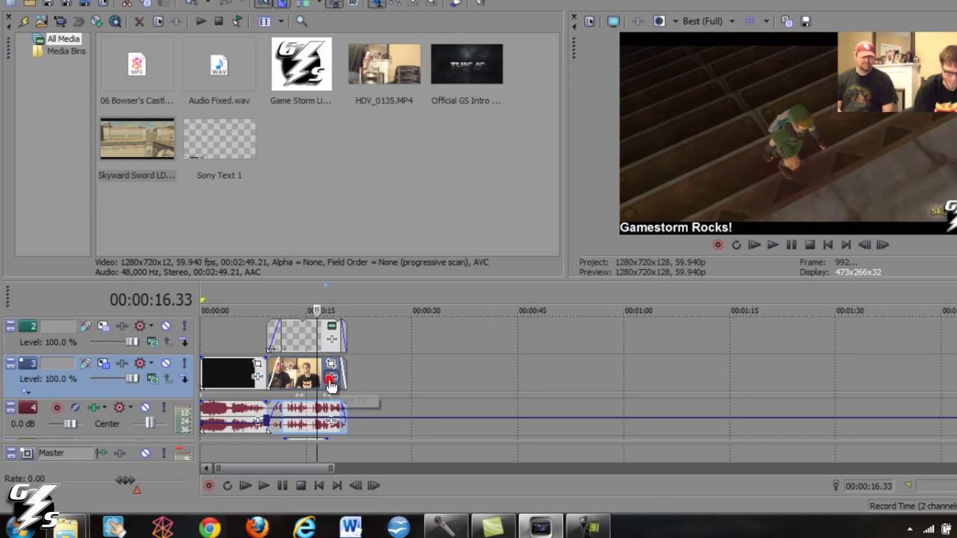
left_click(329, 380)
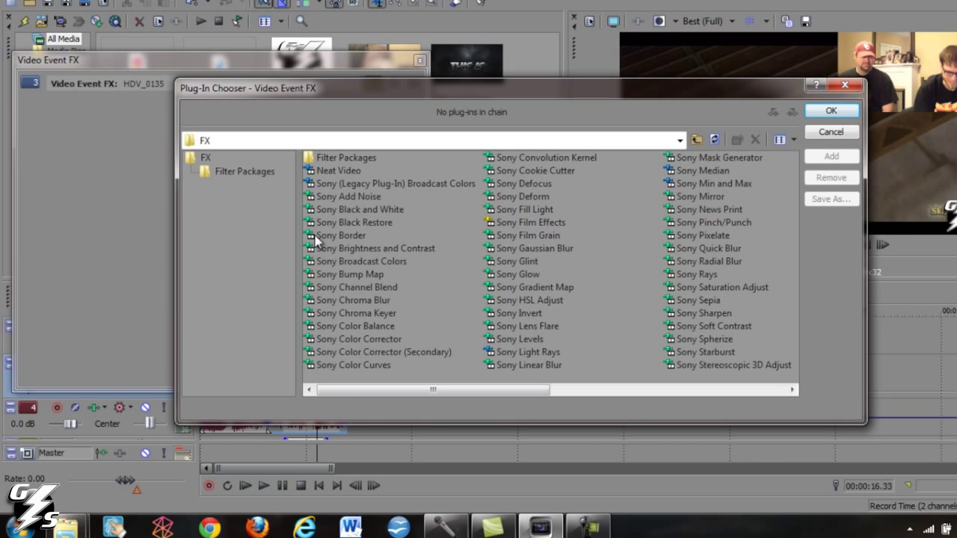
left_click(335, 172)
left_click(815, 157)
left_click(831, 111)
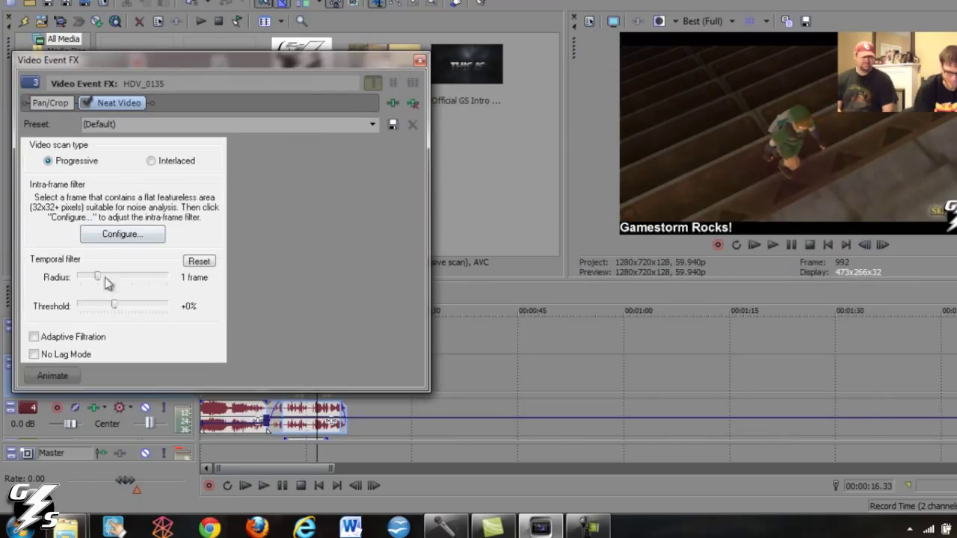
- Open the Neat Video configuration and build an auto noise profile from a wall area about 174 by 190 pixels between the two people
left_click(112, 237)
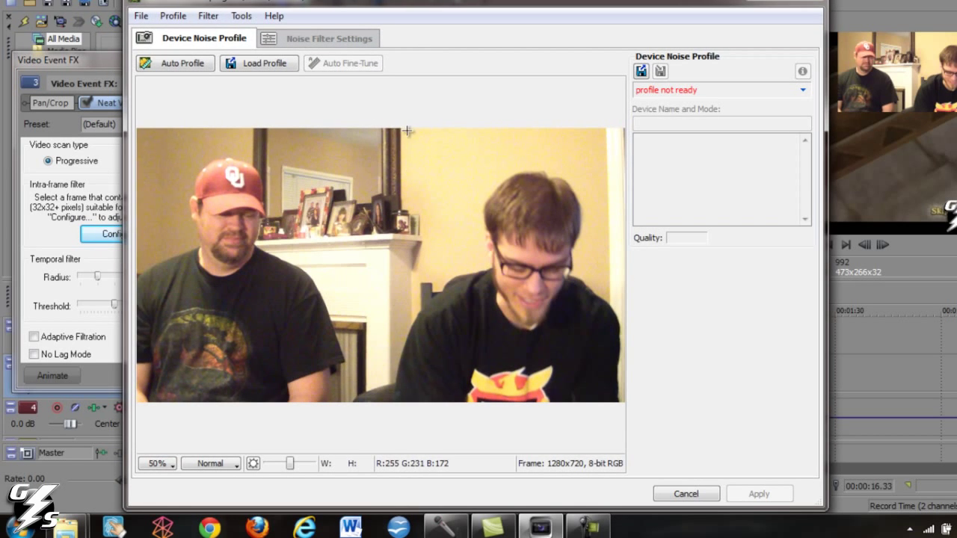
left_click_drag(407, 125, 476, 200)
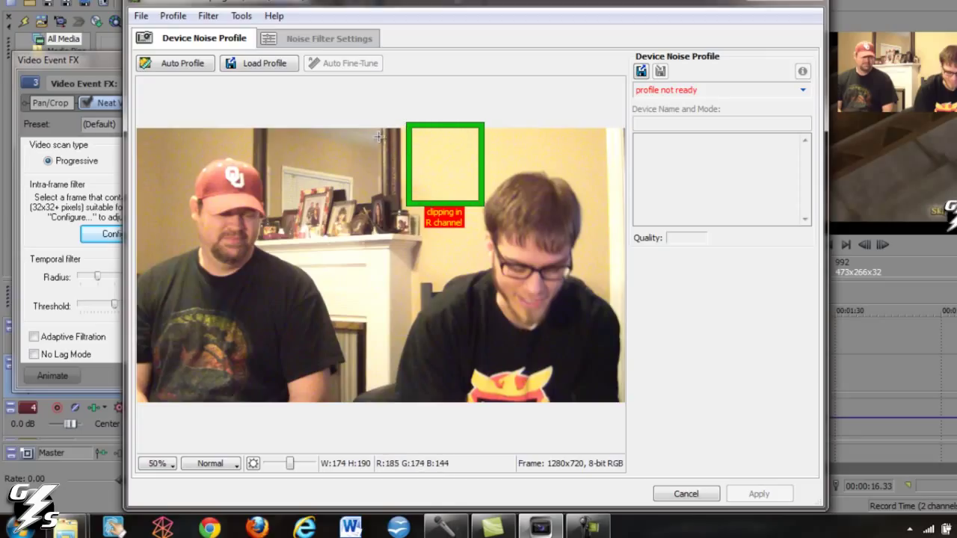
left_click(197, 68)
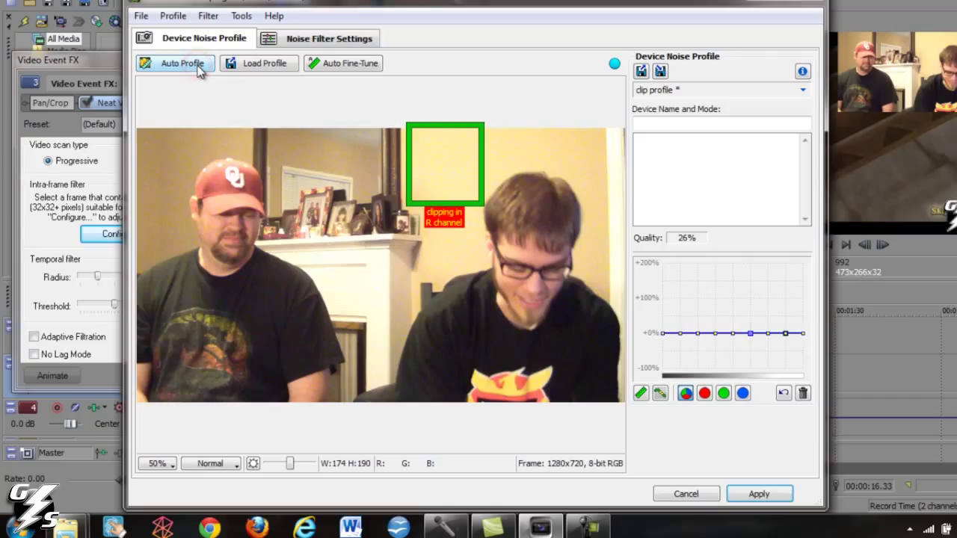
- Set the noise filter to the Remove all noise preset and enable Very low freq
left_click(344, 40)
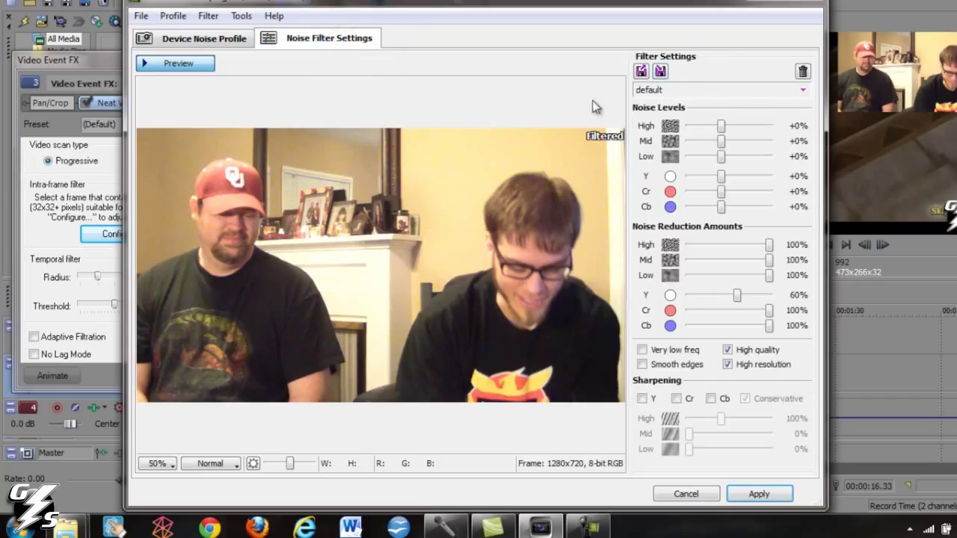
left_click(803, 91)
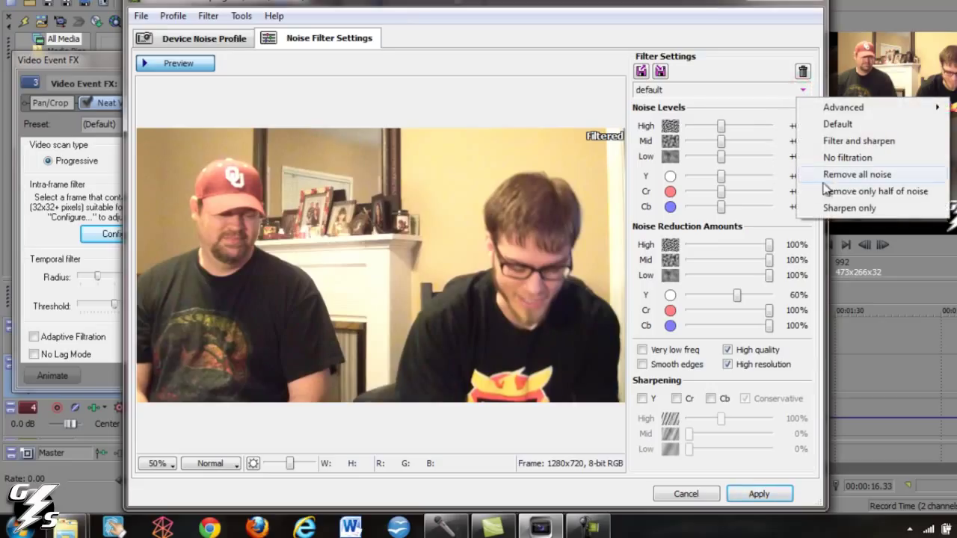
left_click(845, 175)
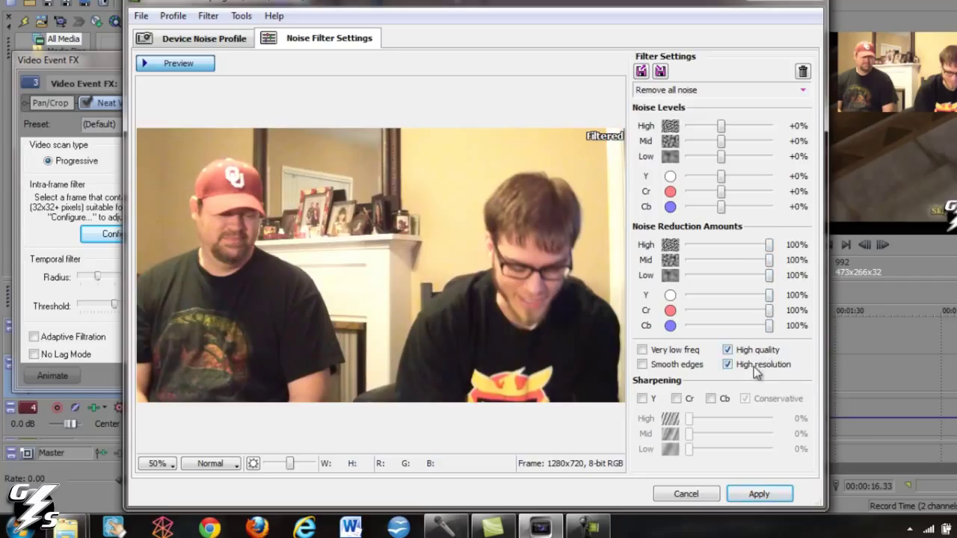
left_click(643, 350)
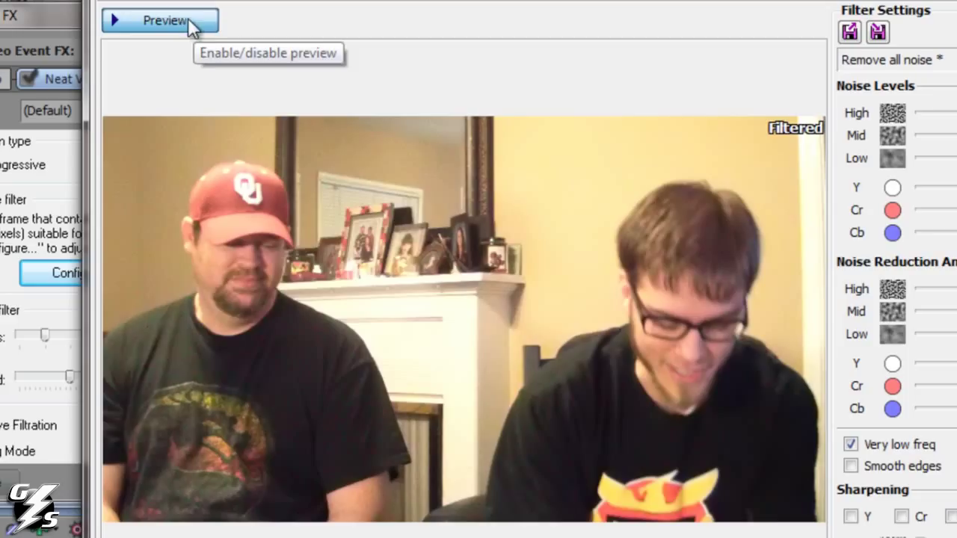
- Compare the original and filtered previews of the frame several times, and close the noise filter and Video Event FX windows
left_click(191, 23)
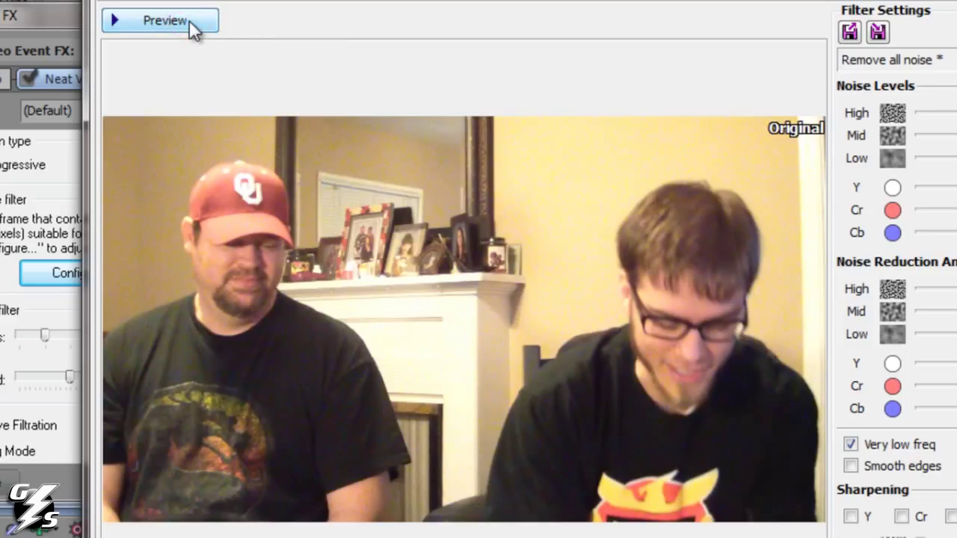
left_click(190, 22)
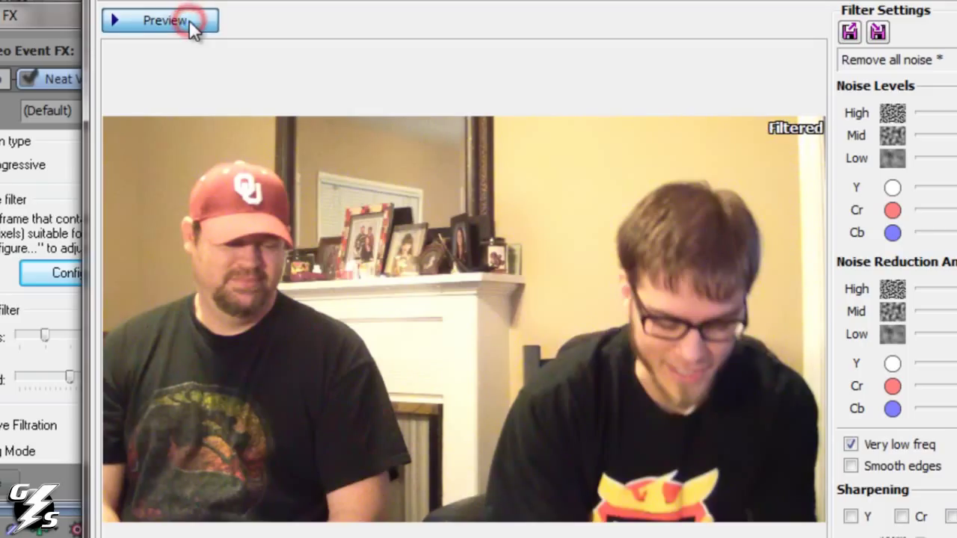
left_click(190, 21)
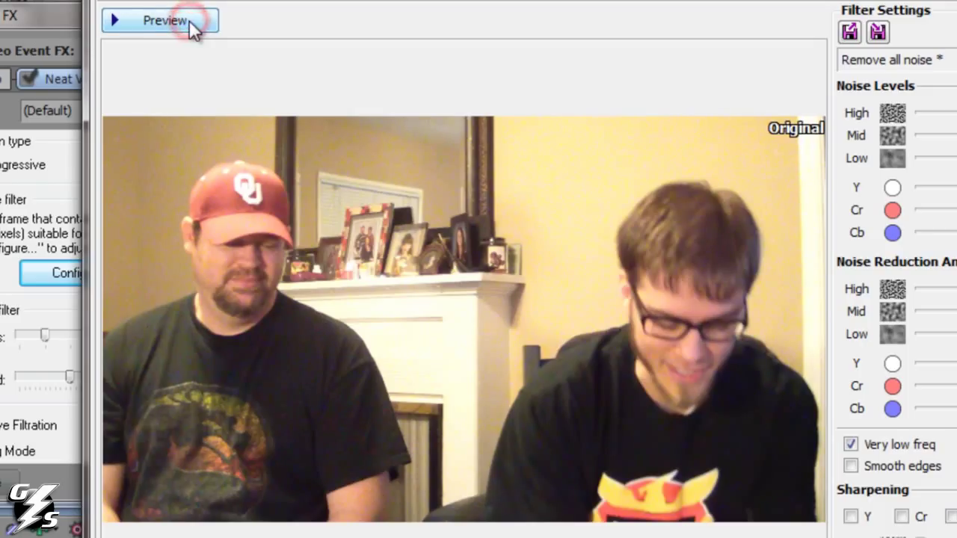
left_click(190, 21)
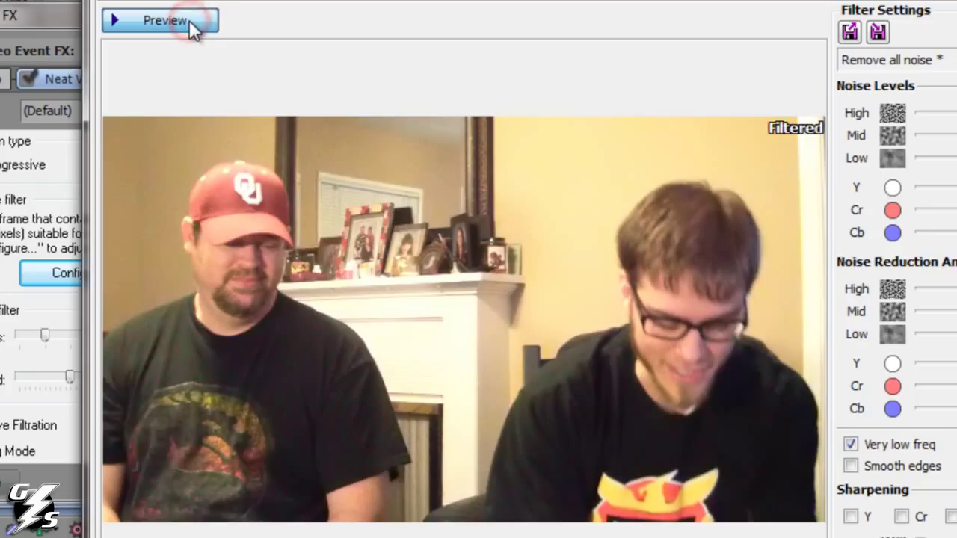
left_click(189, 20)
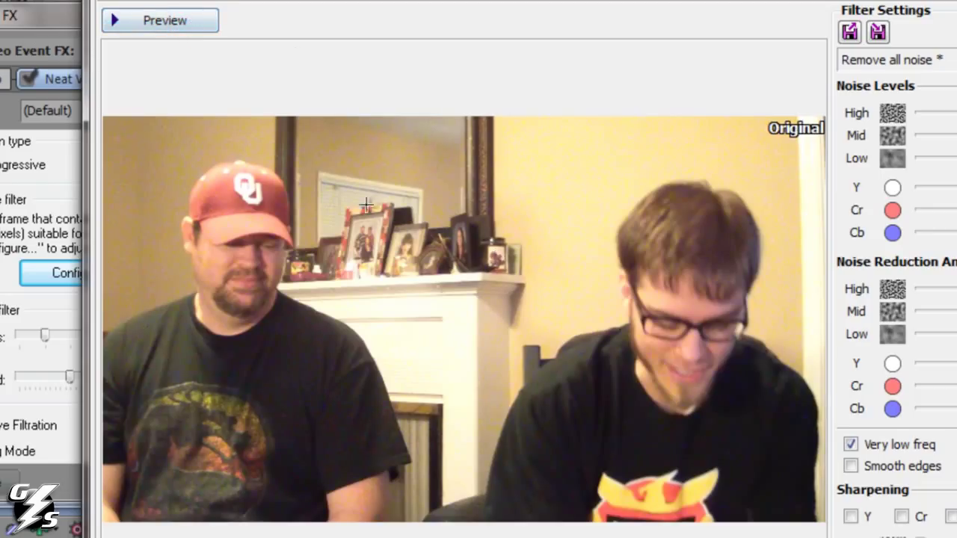
left_click(182, 24)
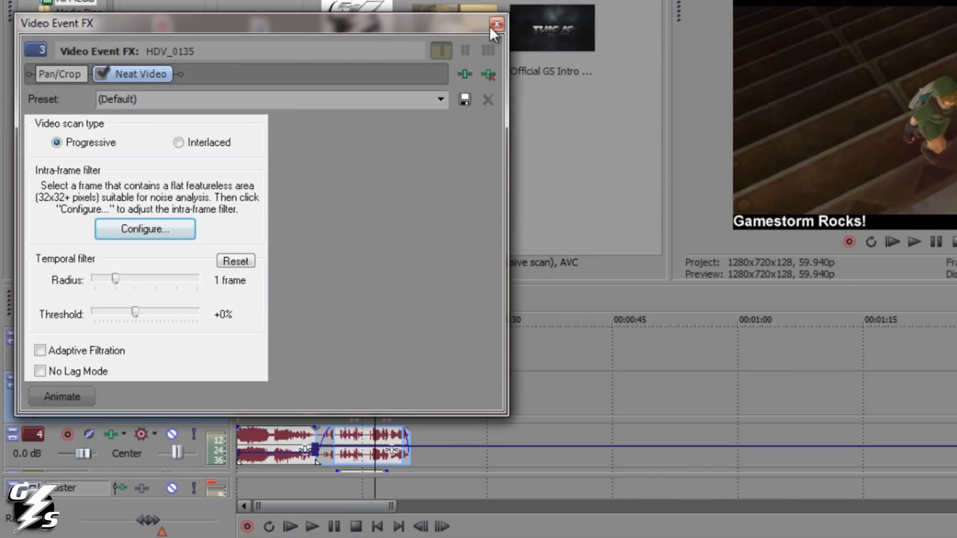
left_click(496, 25)
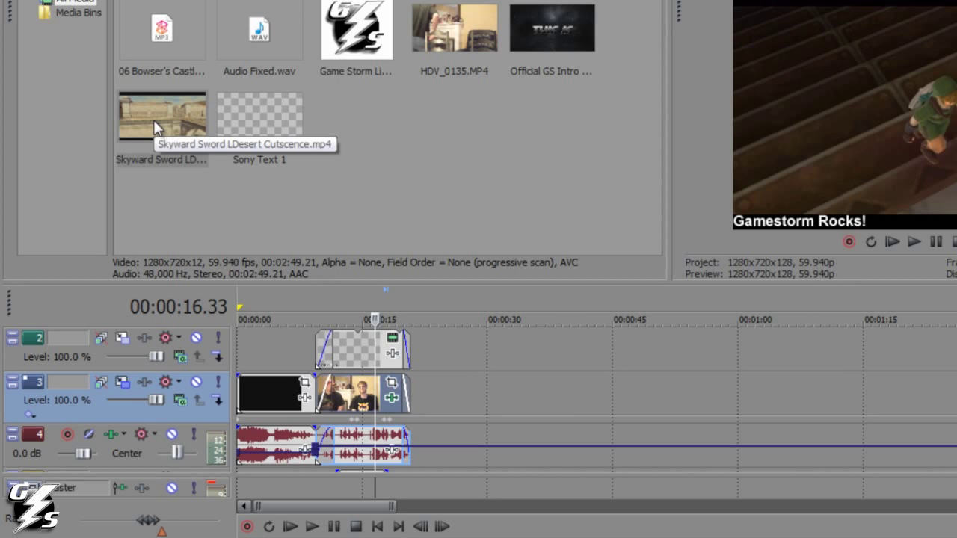
- Render the project to the Desktop as Untitled.mp4 in Sony AVC/MVC format with the Sony YouTube Camera HD template
key("alt+f")
key("r")
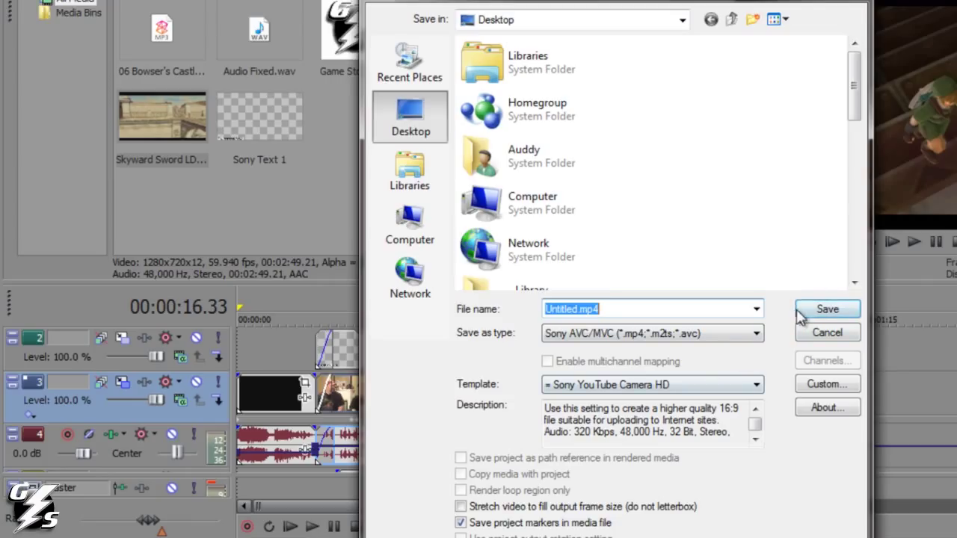
left_click(826, 310)
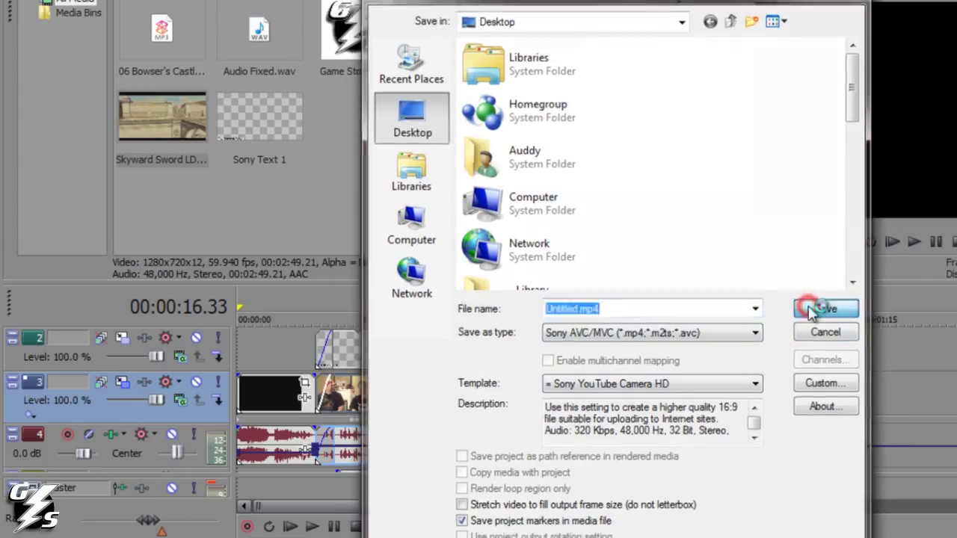